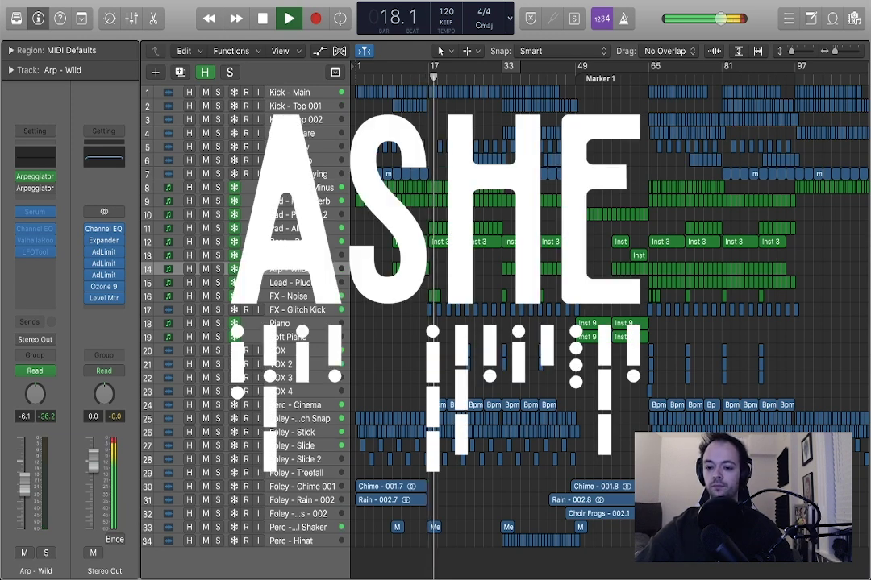
Step: Stop playback of the Human arrangement so it halts around bar 18
key("space")
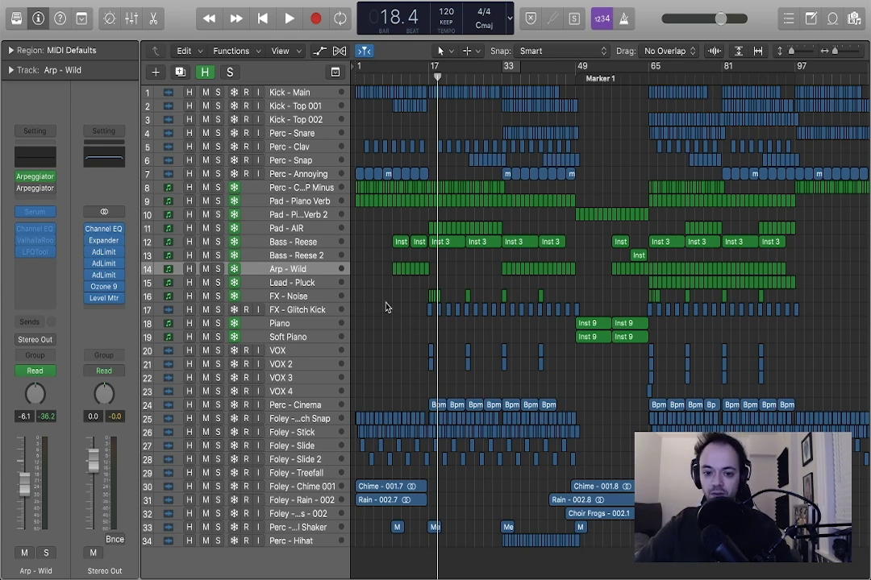
Step: Zoom the tracks area in horizontally so bars 13 to 49 fill the timeline
key("super+Right")
key("super+Right")
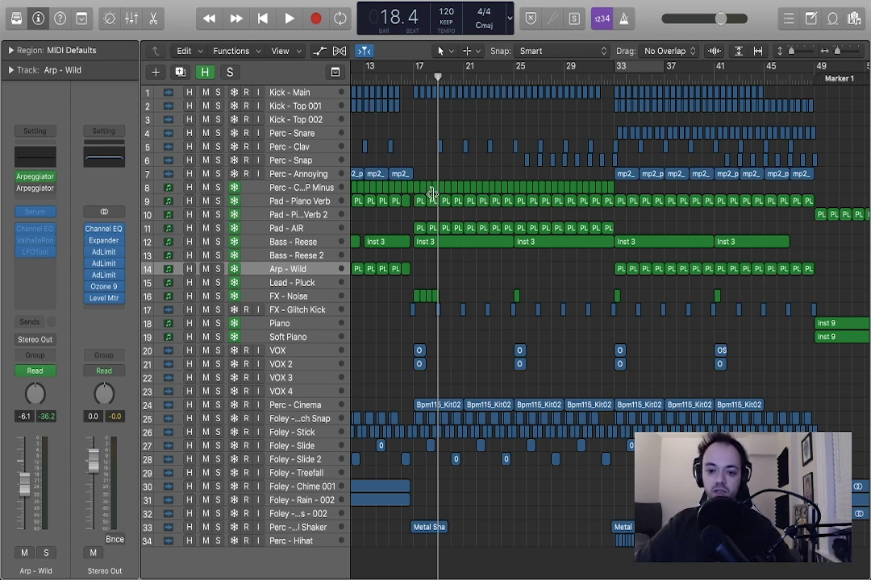
Step: Solo Kick - Main, Kick - Top 001 and Kick - Top 002 and play them from bar 16
left_click(409, 78)
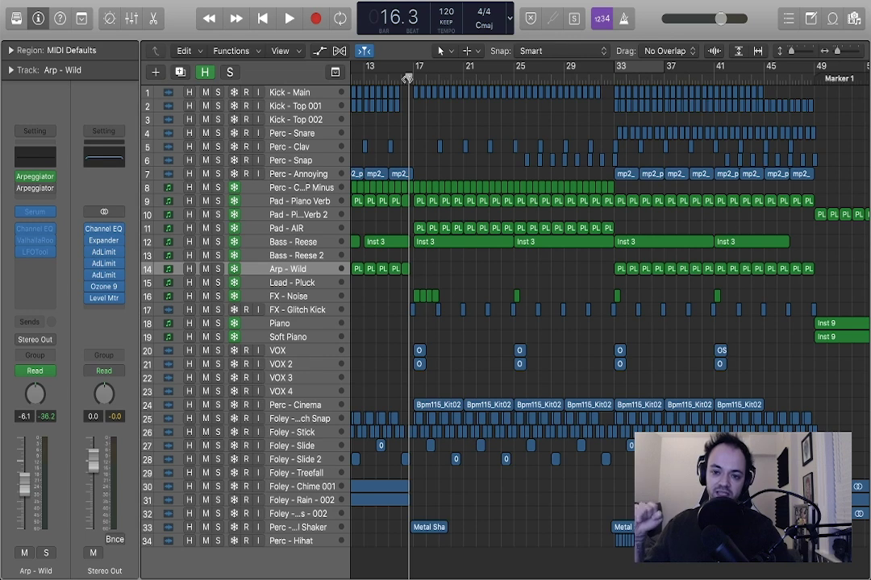
left_click(217, 93)
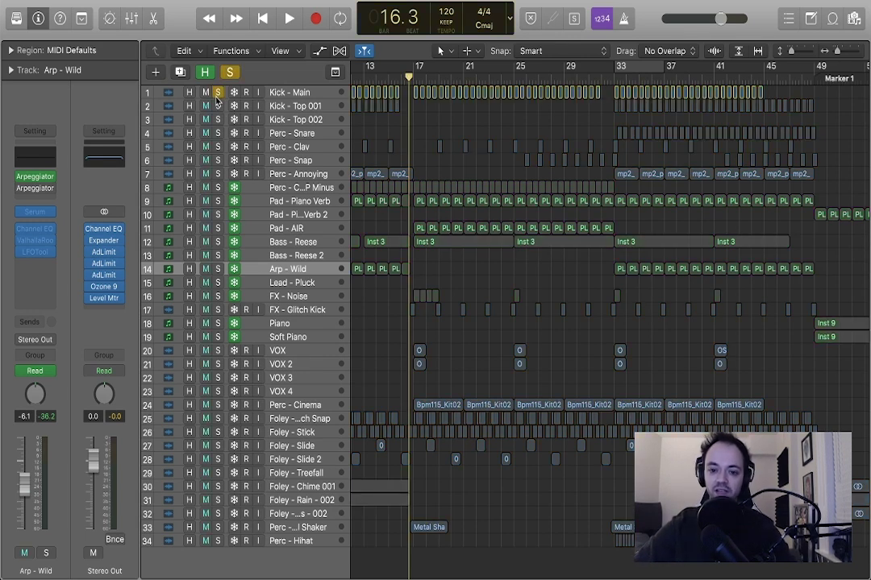
left_click_drag(217, 106, 216, 119)
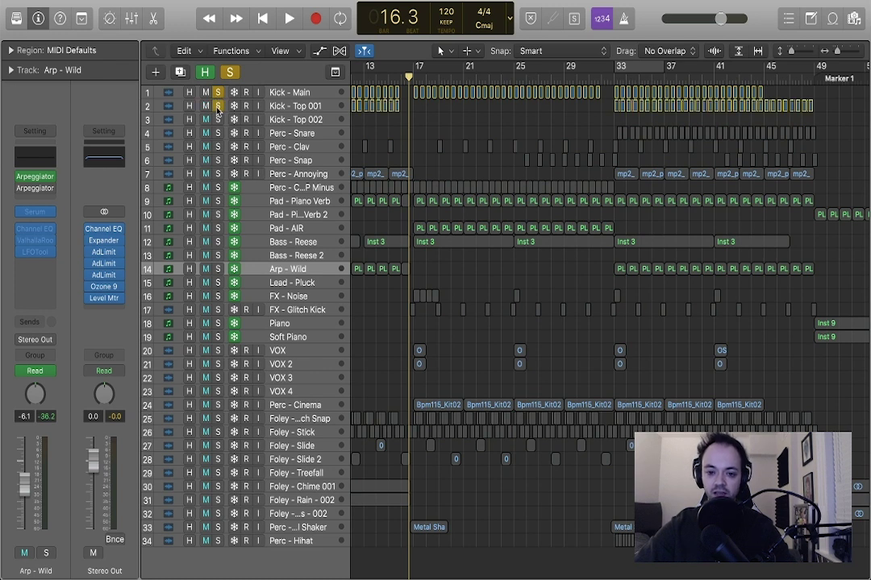
left_click(489, 146)
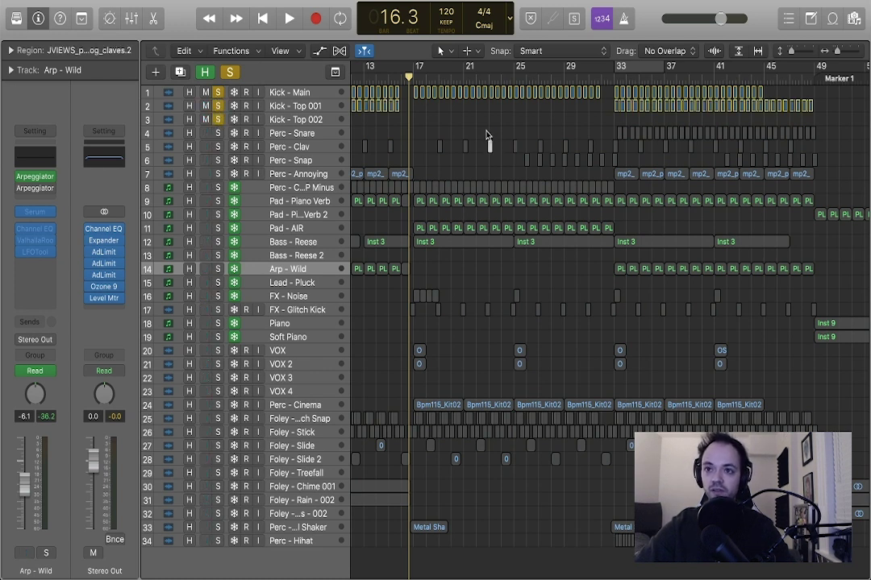
left_click(486, 135)
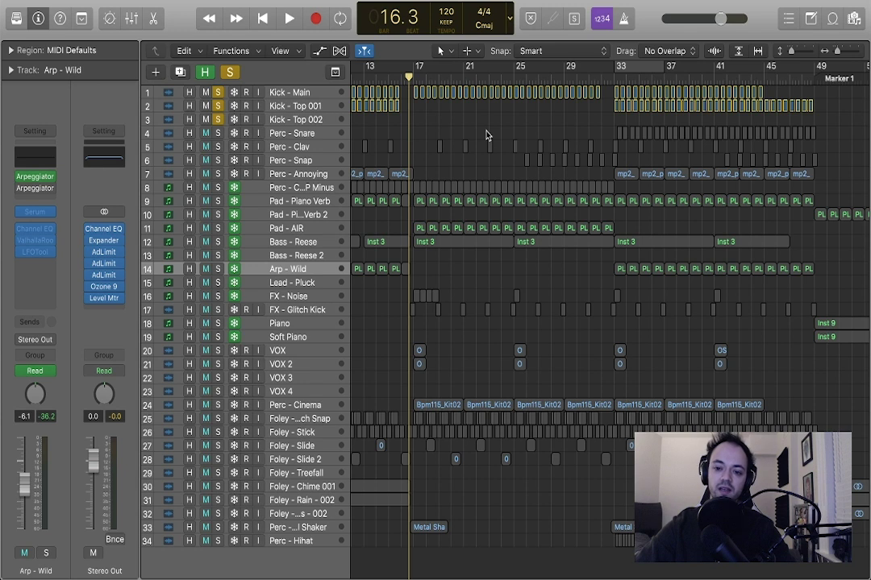
key("ctrl+alt+super+s")
key("space")
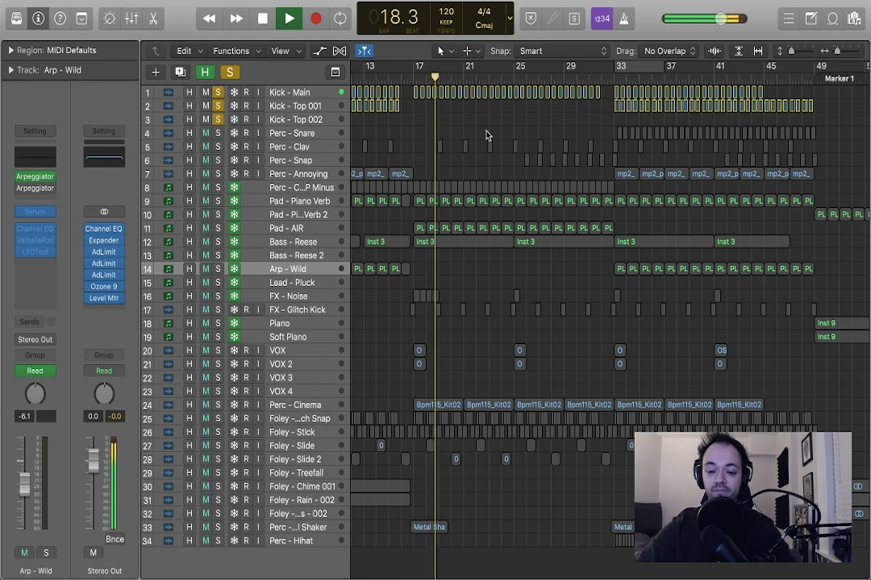
key("space")
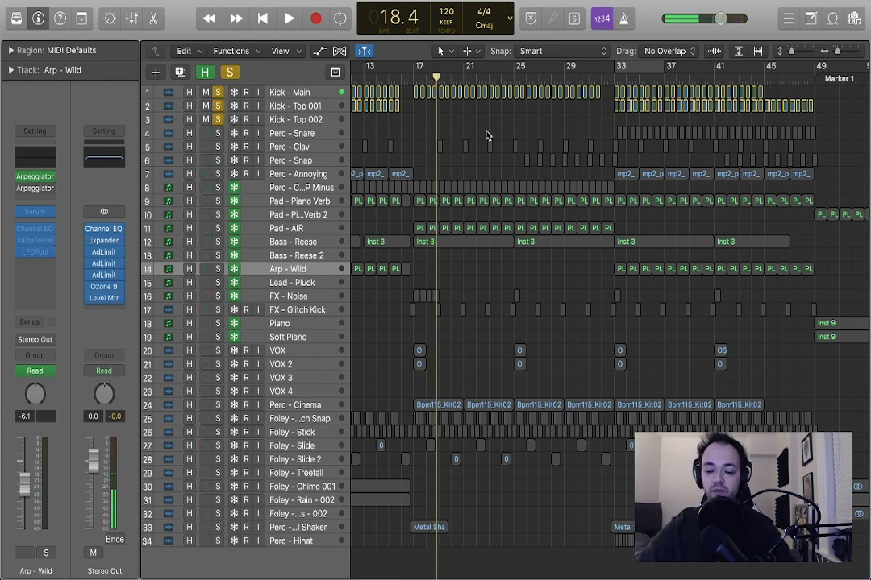
Step: Audition the soloed kicks from bar 33
key("super+Right")
key("super+Right")
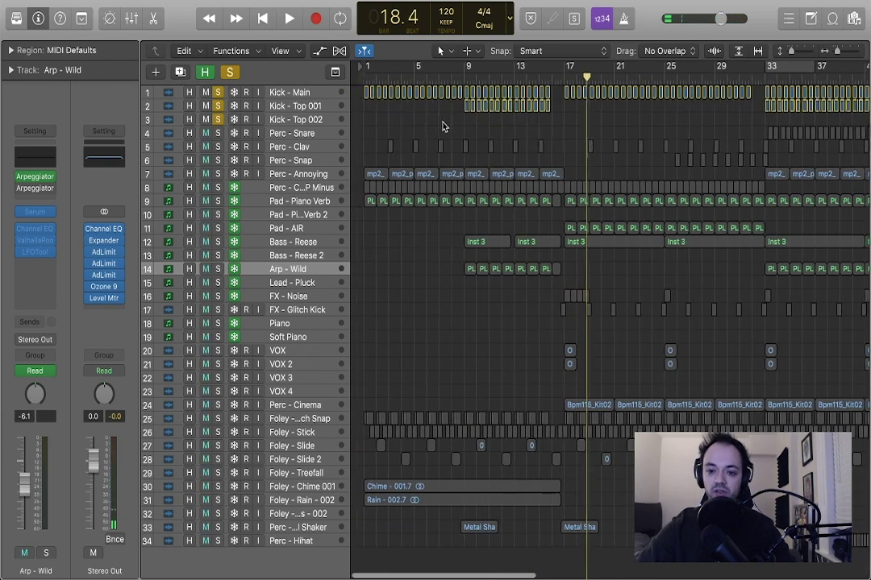
key("super+Left")
key("super+Left")
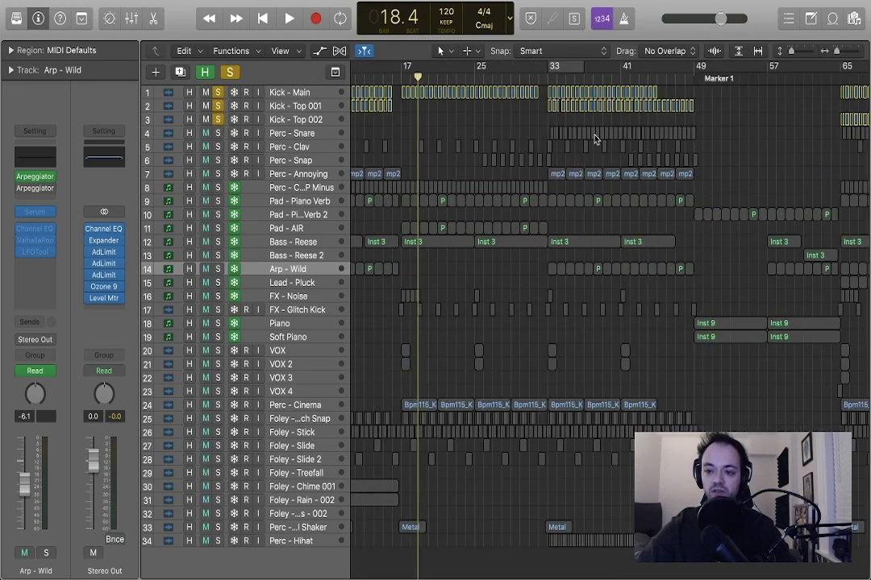
left_click(547, 71)
key("space")
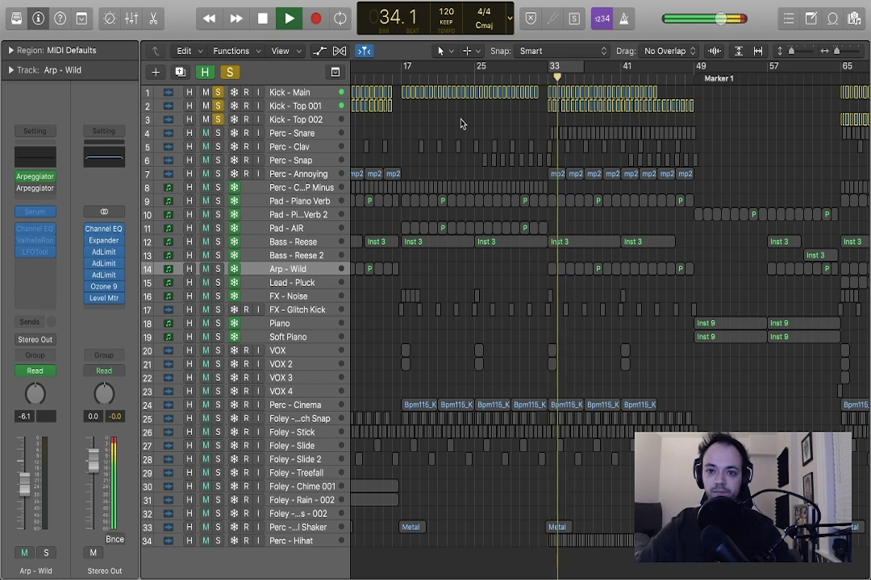
key("space")
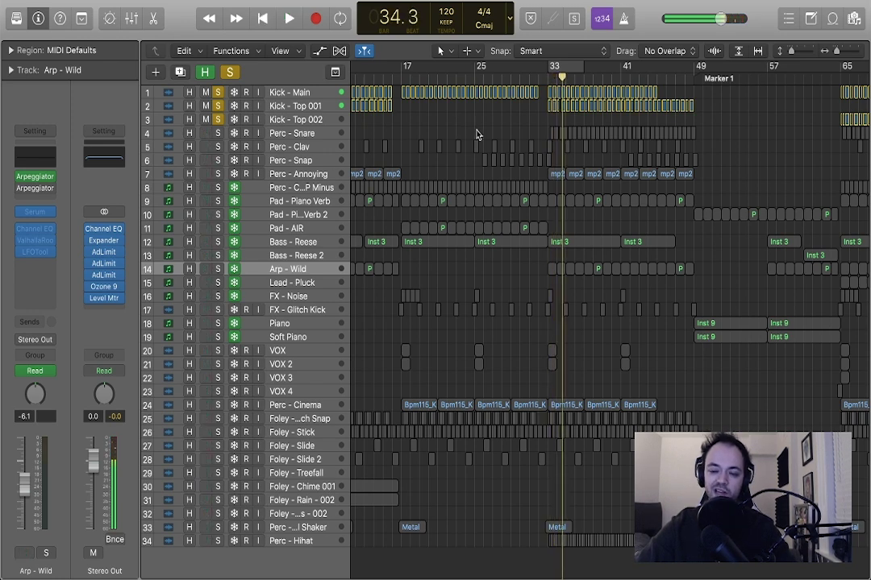
Step: Return the playhead to bar 16 and zoom in on the section around it
left_click(393, 71)
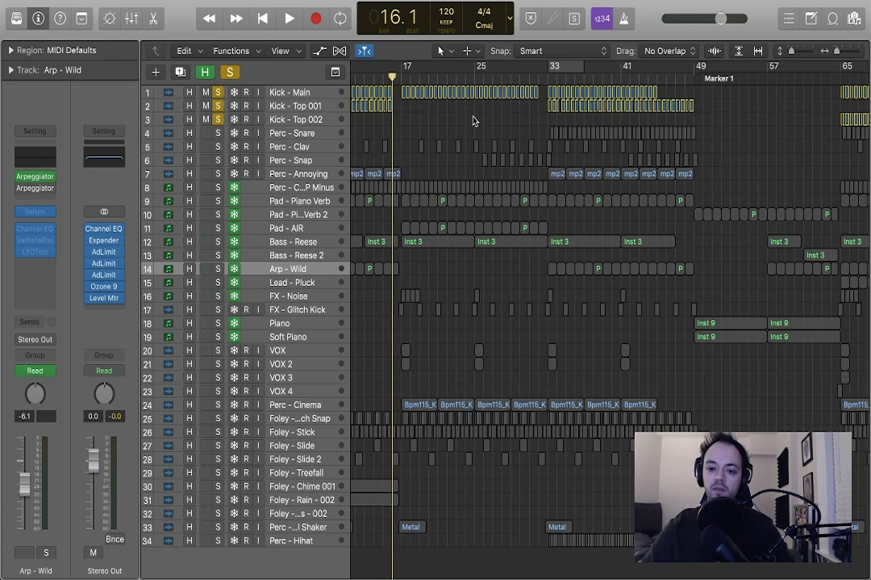
key("super+Right")
key("super+Right")
key("super+Right")
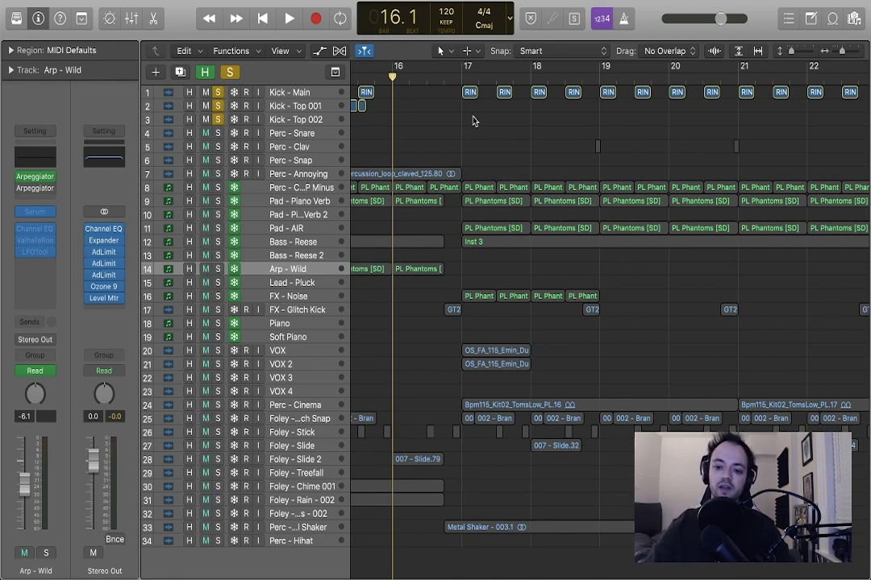
key("super+Left")
key("super+Left")
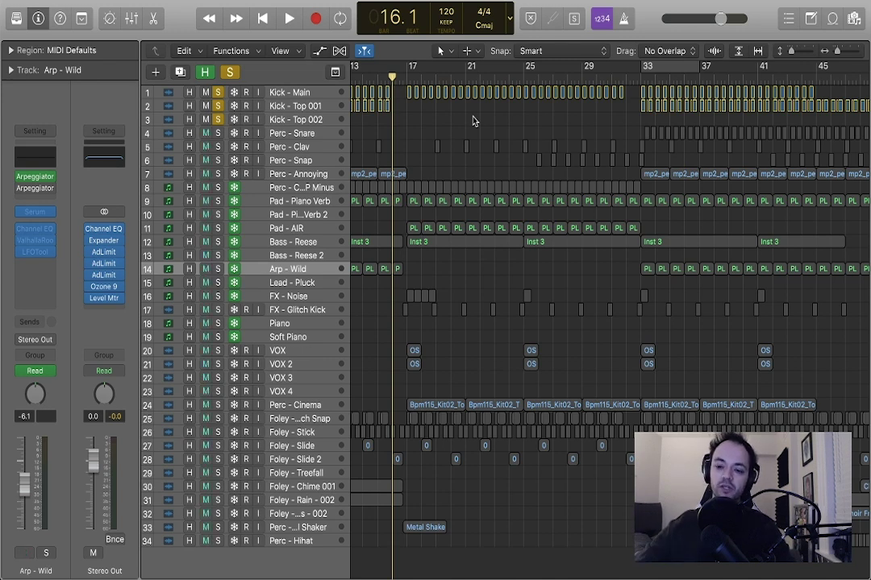
key("z")
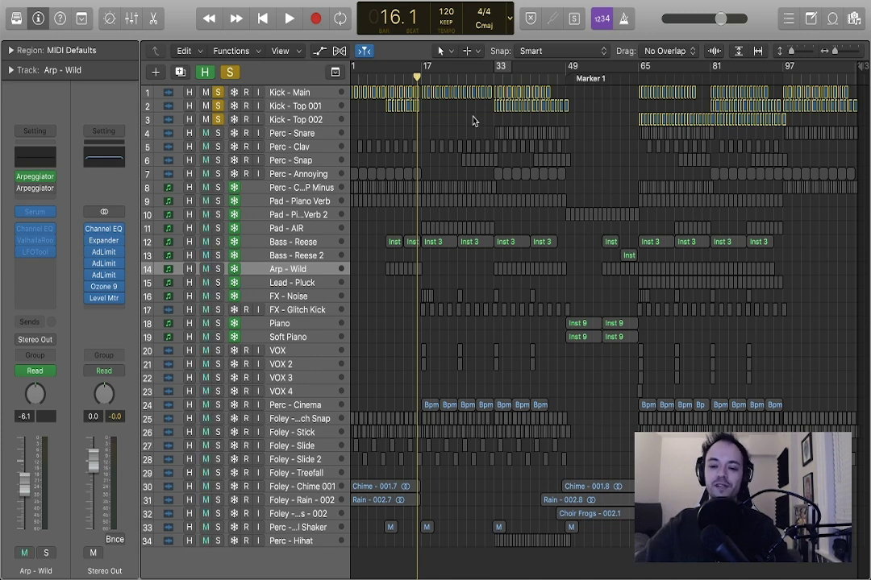
key("super+Right")
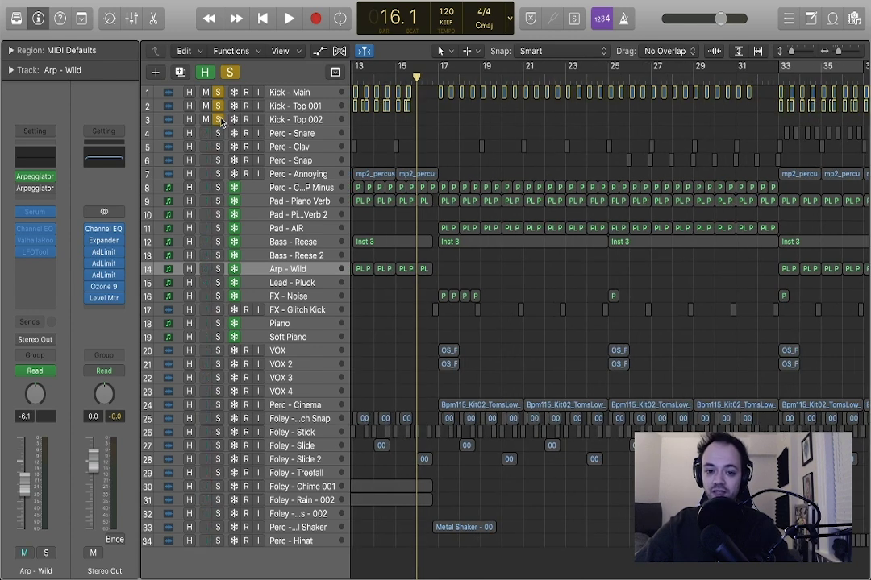
Step: Swap the kick solos for solos on Foley tracks 25–29, snap layer through Foley - Treefall
left_click(218, 91, "alt")
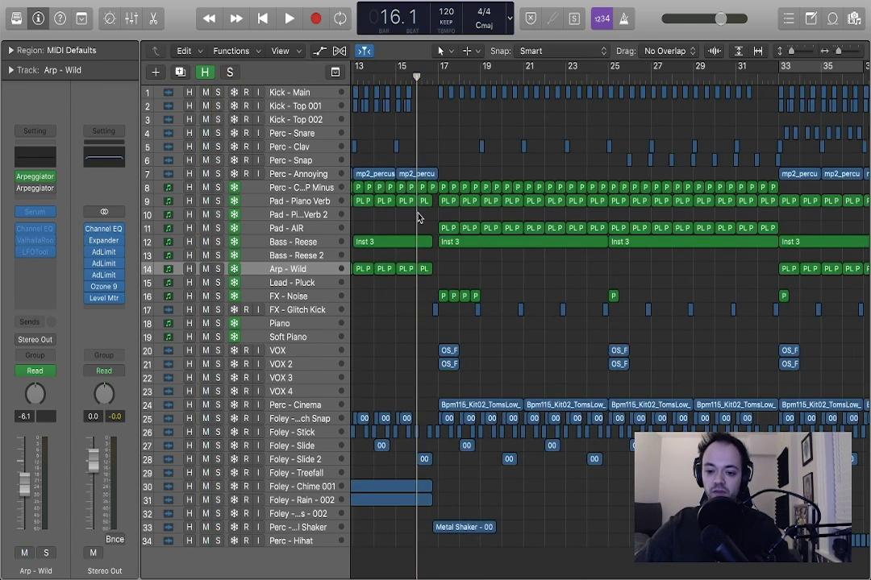
scroll(416, 216, "right", 5)
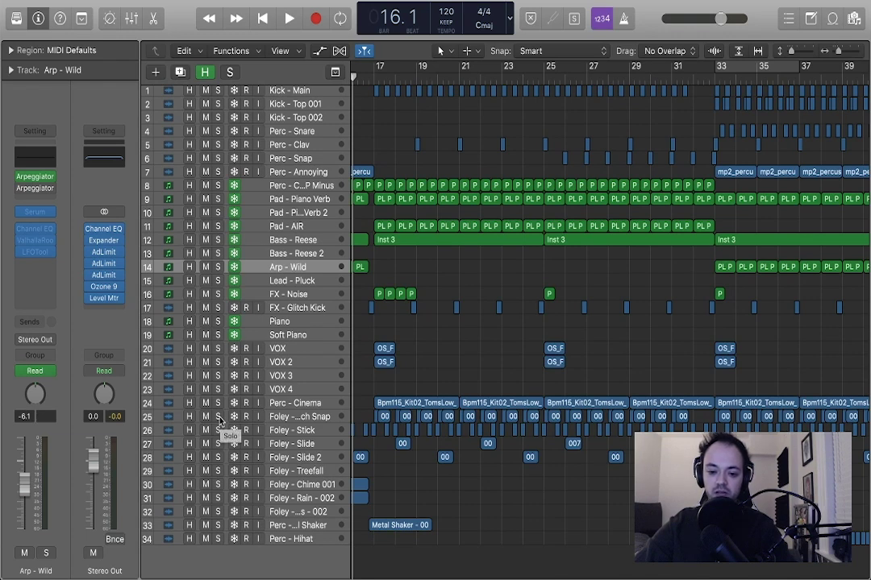
left_click_drag(218, 416, 217, 445)
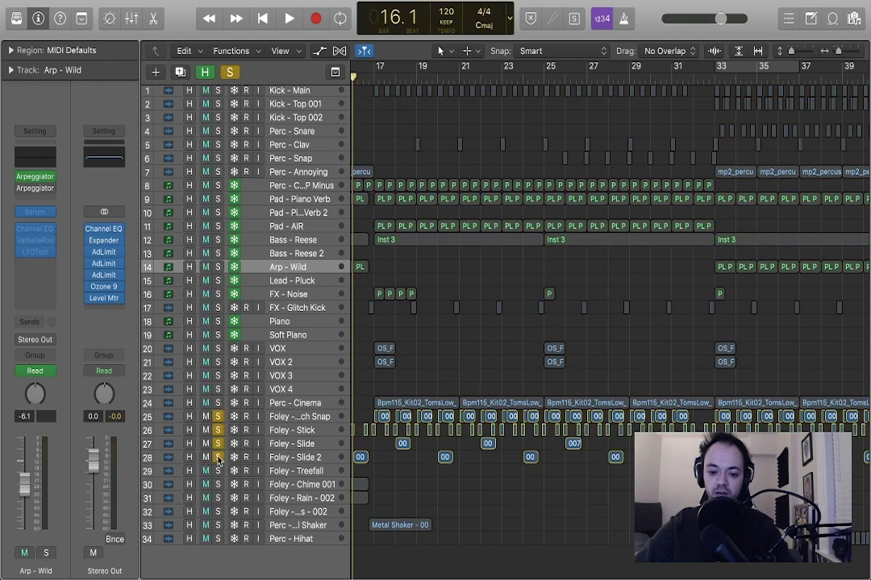
key("super+Left")
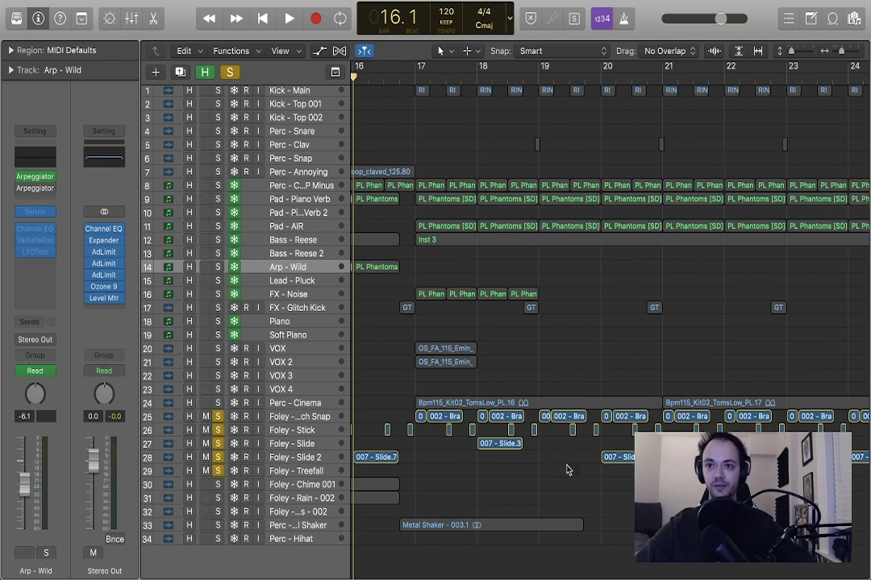
Step: Audition the soloed Foley tracks from bar 17
scroll(550, 456, "up", 5)
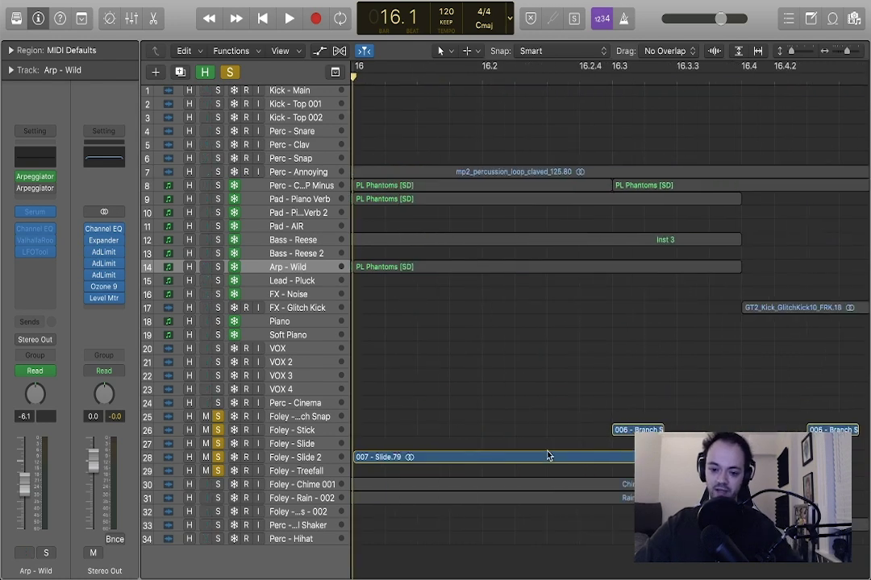
scroll(541, 442, "down", 3)
left_click(436, 77)
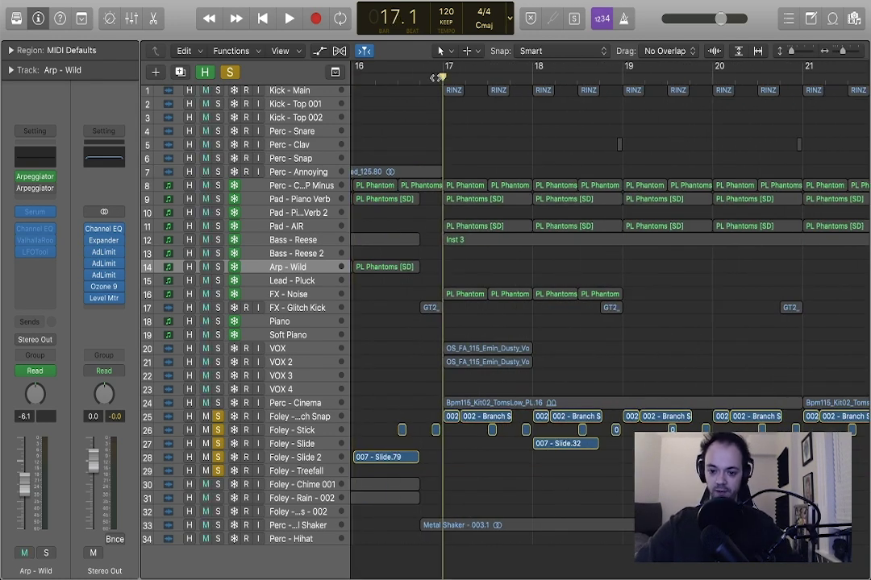
key("space")
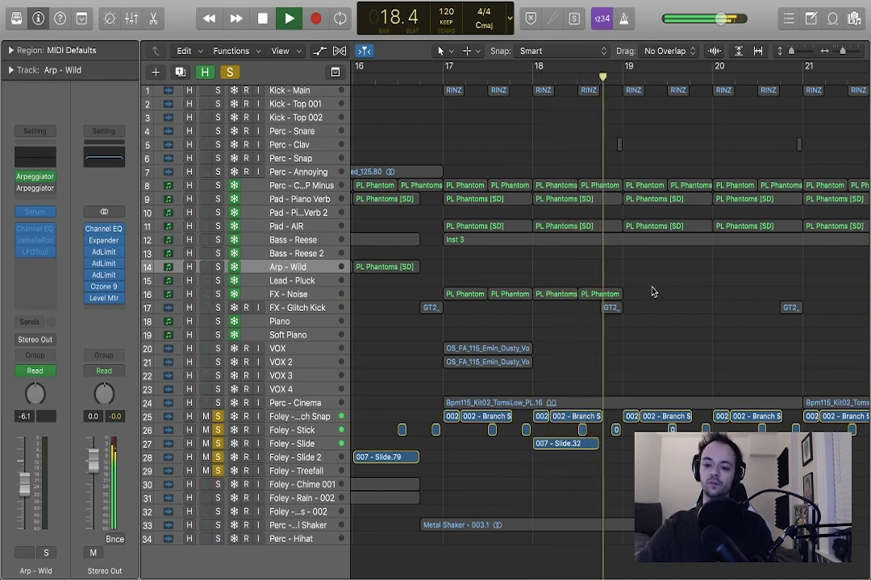
scroll(651, 291, "down", 5)
scroll(651, 291, "up", 5)
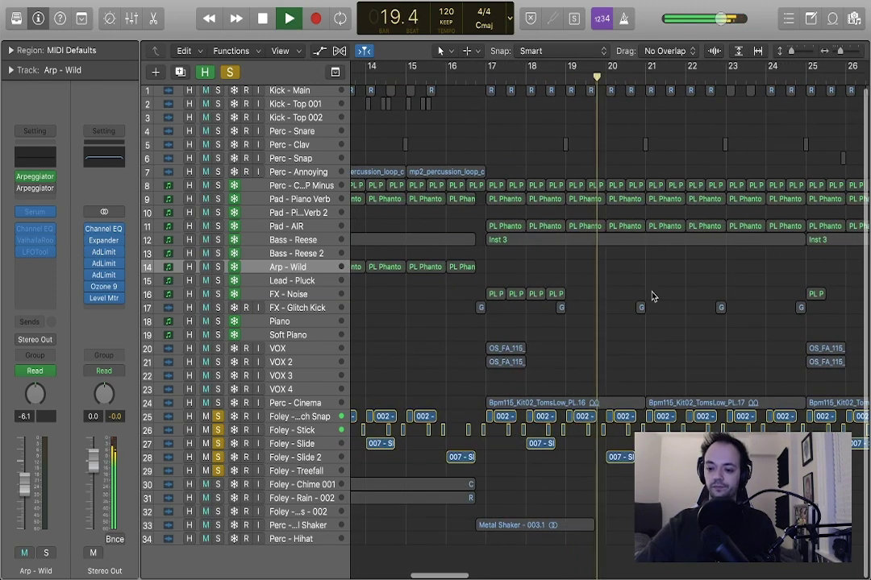
key("space")
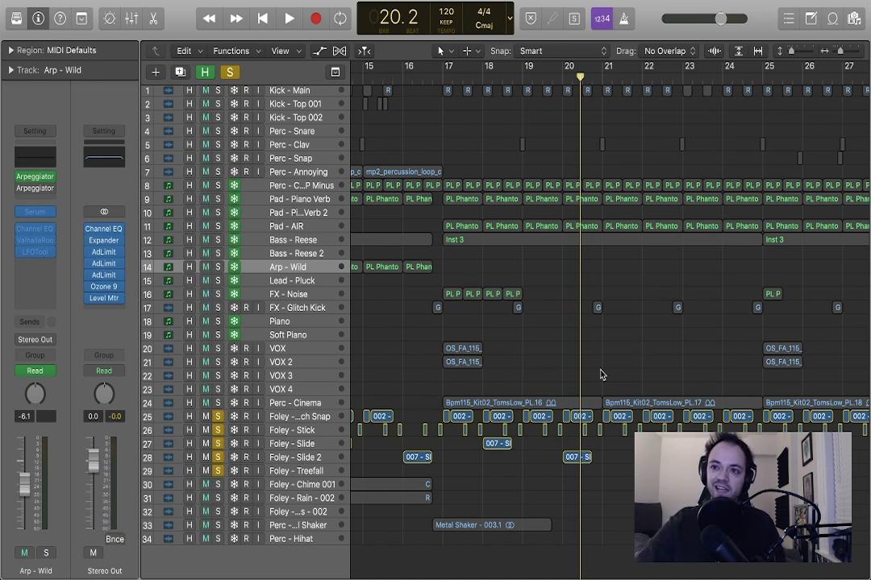
Step: Unsolo Foley - Slide and the two foley tracks above it, restoring all 34 tracks
scroll(601, 375, "right", 3)
left_click(216, 444)
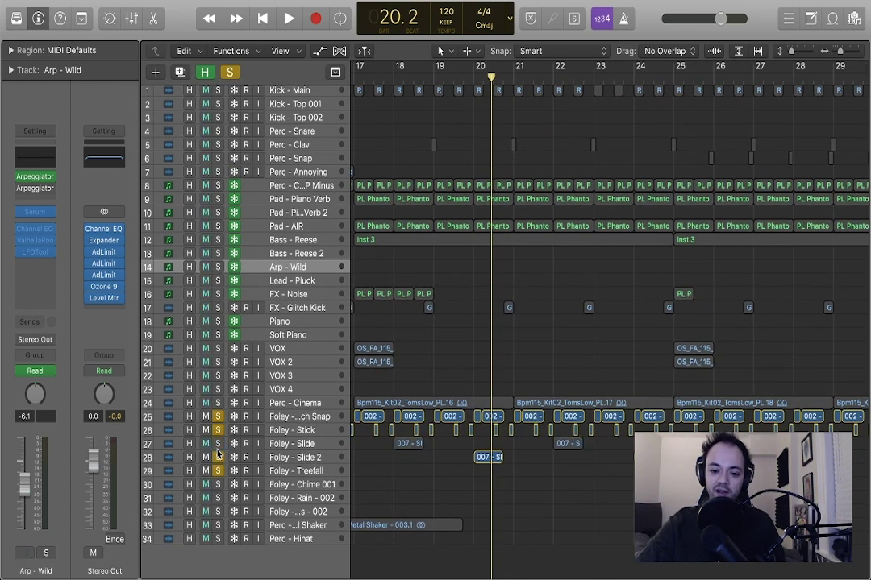
key("space")
key("super+Left")
key("super+Left")
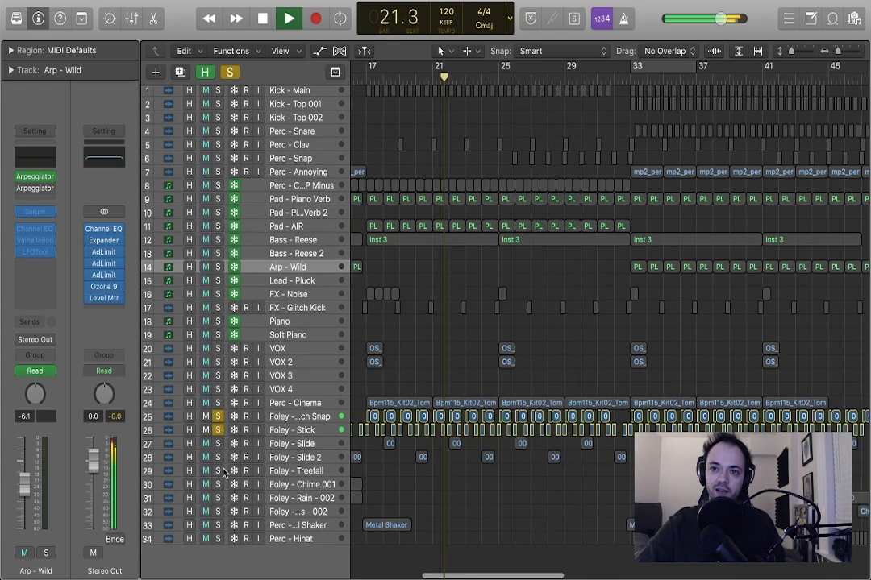
key("space")
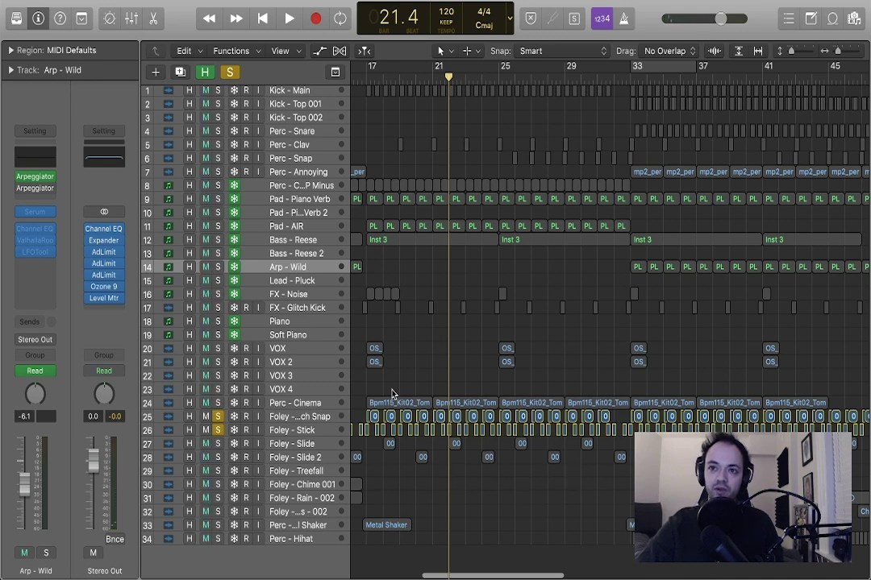
key("super+Left")
key("super+Left")
key("super+Left")
key("super+Left")
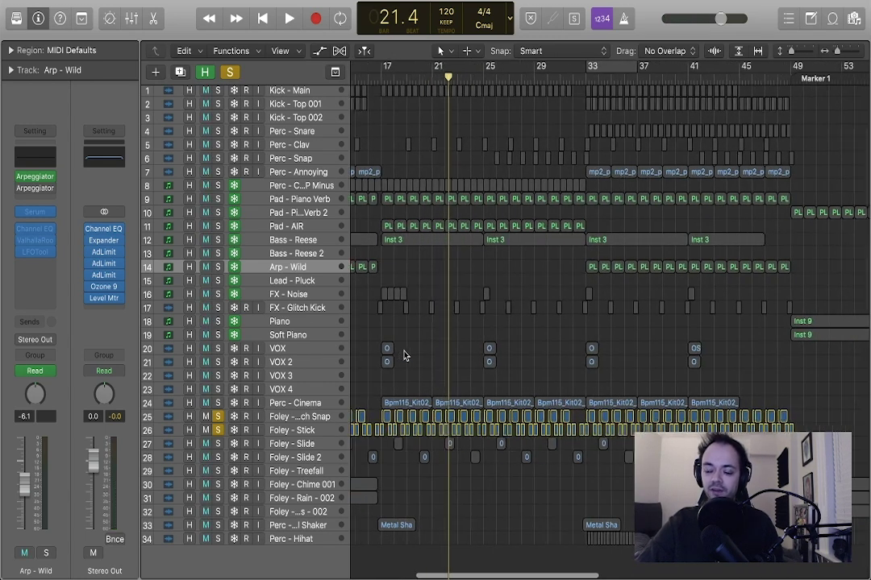
key("super+Right")
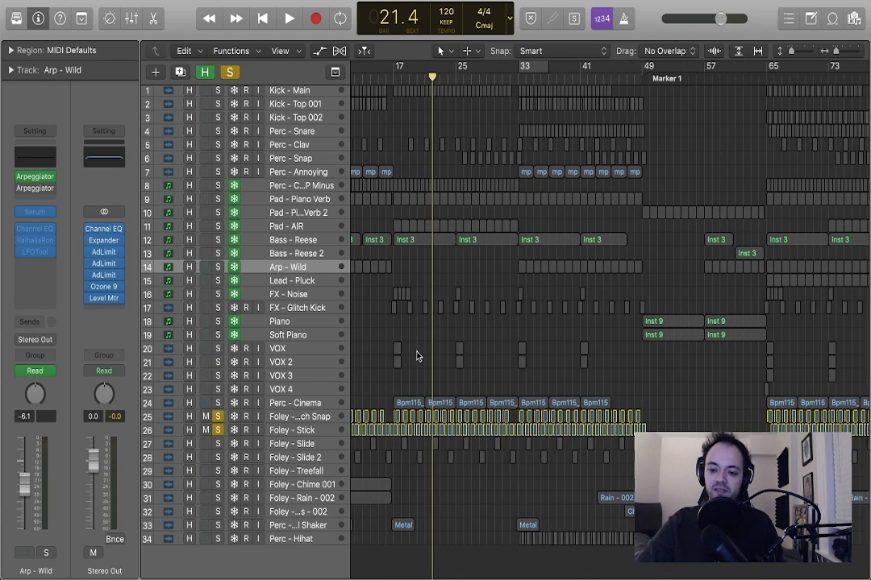
left_click_drag(218, 416, 218, 430)
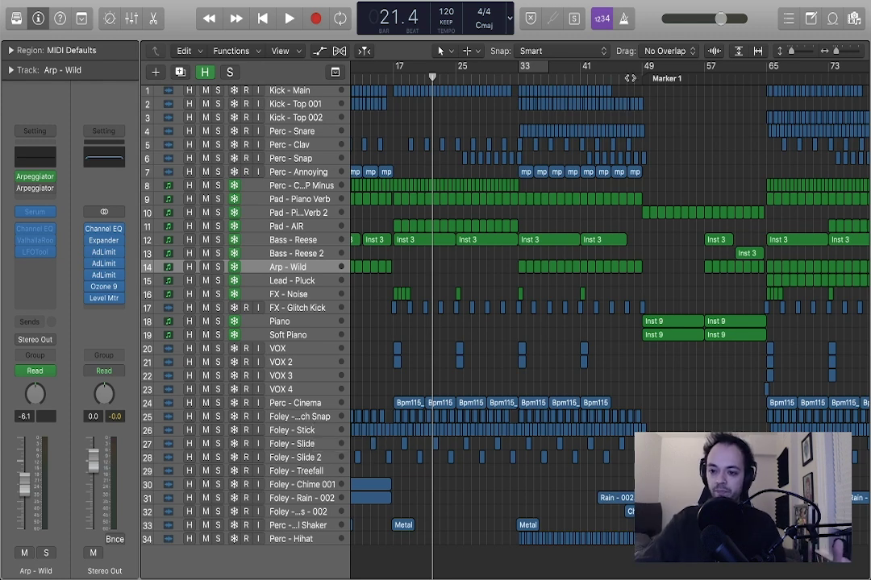
Step: Solo Foley - Chime 001, Foley - Rain - 002 and Choir Frogs with the playhead before Marker 1
left_click(640, 68)
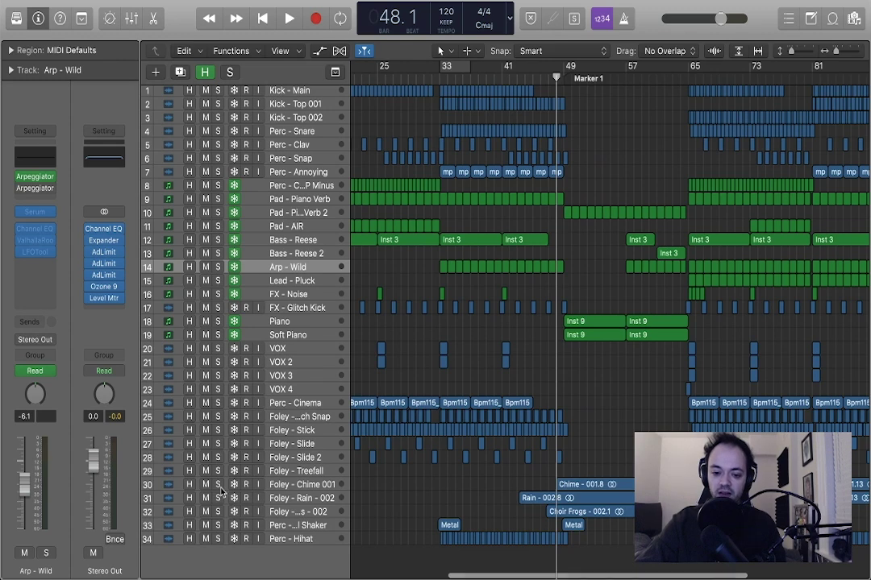
left_click_drag(218, 485, 216, 521)
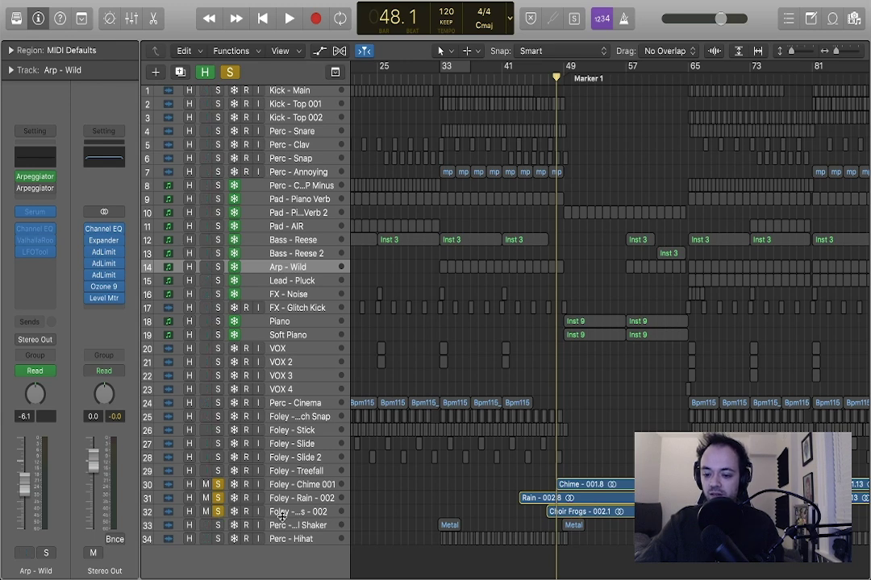
key("super+Right")
key("super+Right")
key("super+Left")
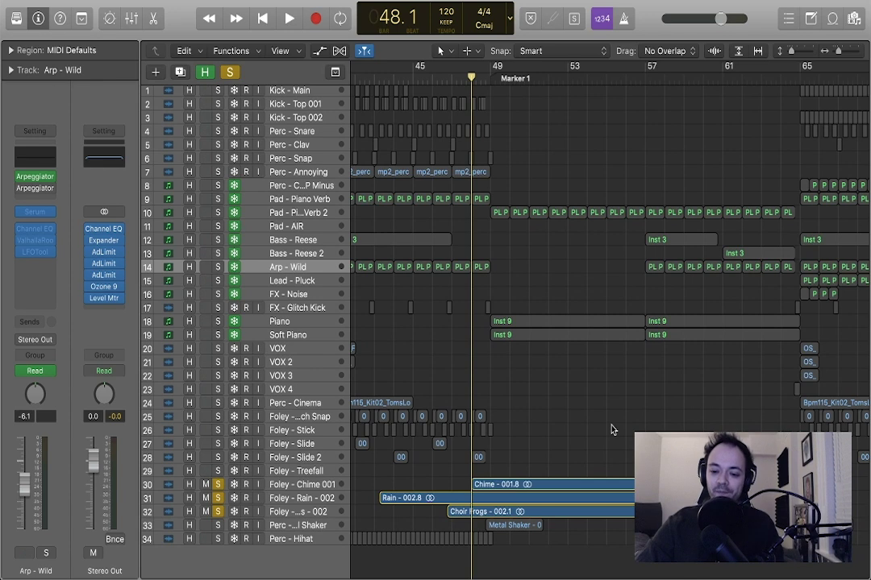
key("alt+t")
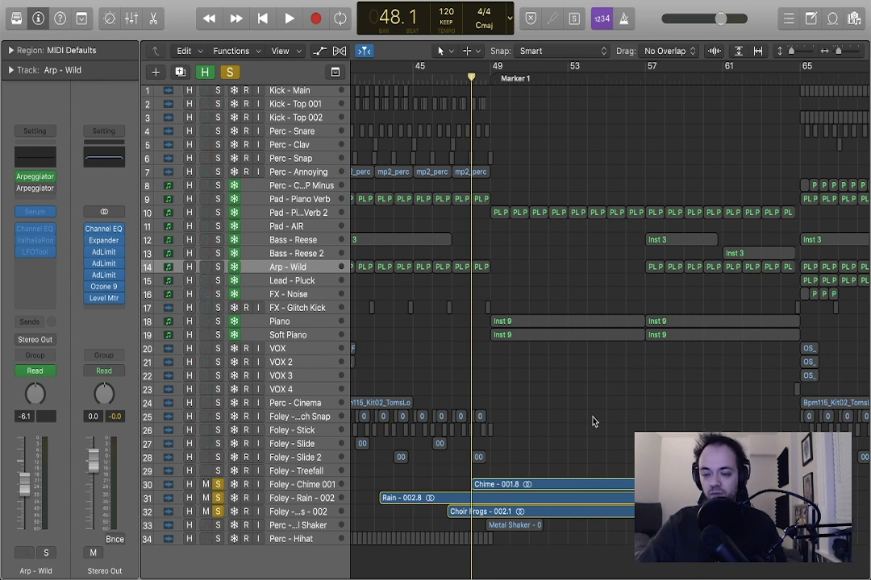
Step: Play the Choir Frogs foley track alone by unsoloing Chime and Rain
left_click(501, 516)
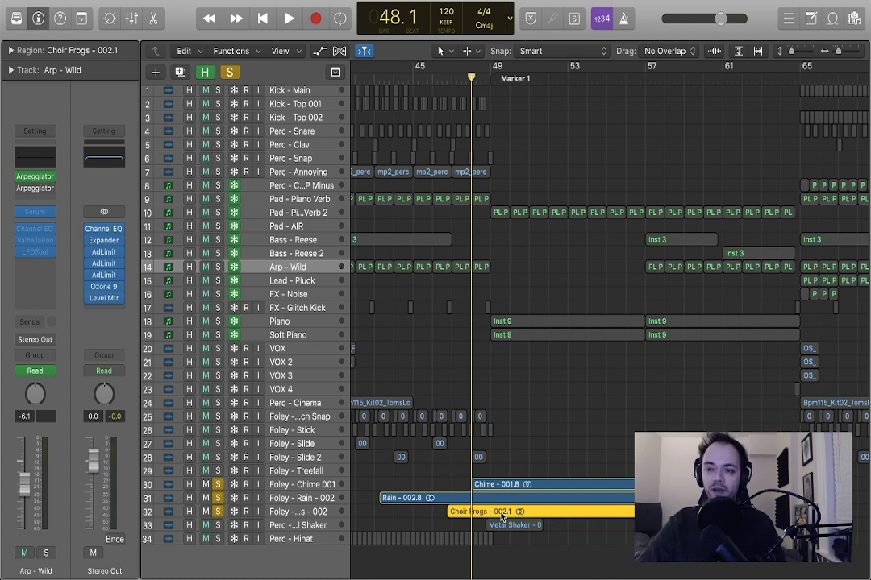
left_click(218, 498)
left_click(217, 485)
key("space")
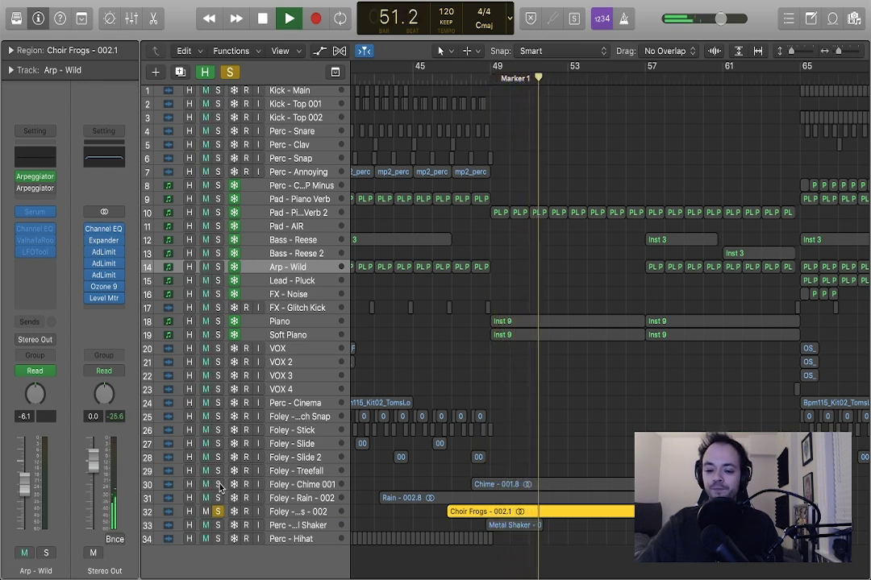
key("space")
Step: Re-solo Chime and Rain and play all three foley layers from Marker 1
left_click_drag(218, 498, 218, 484)
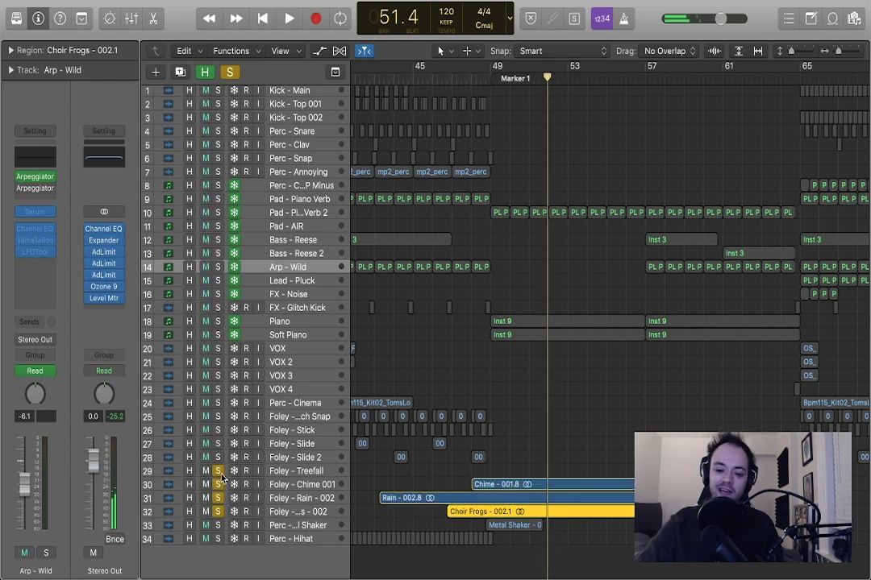
left_click(498, 66)
key("space")
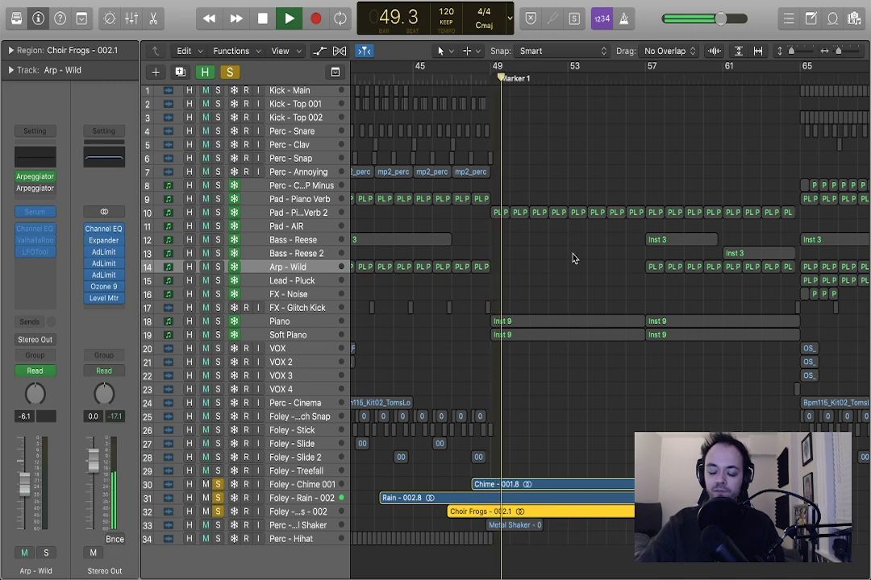
scroll(573, 257, "down", 5)
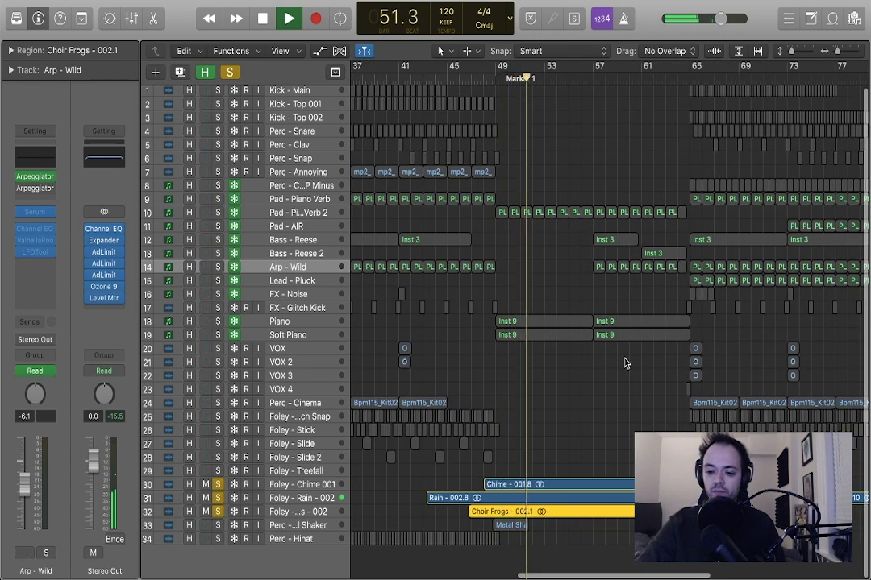
key("space")
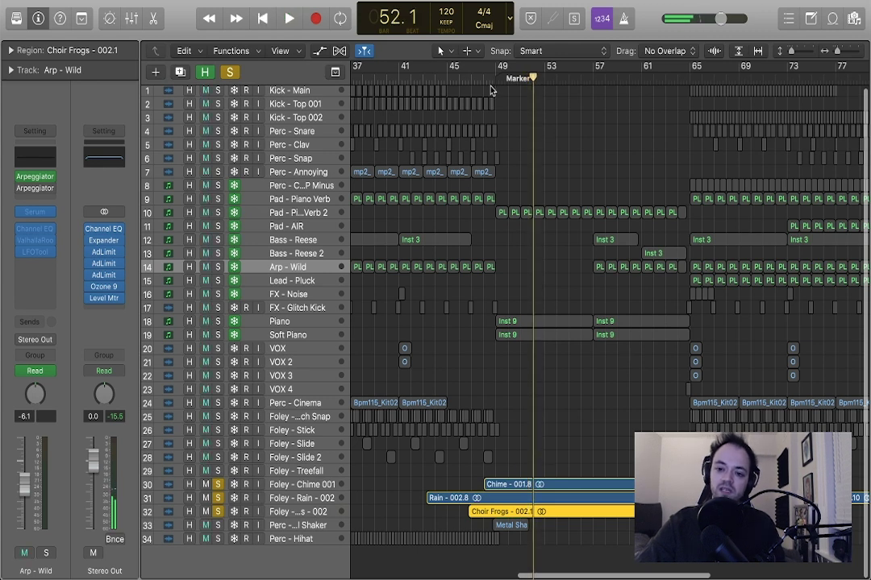
Step: Solo Piano and Soft Piano and play them from just before Marker 1
left_click(490, 72)
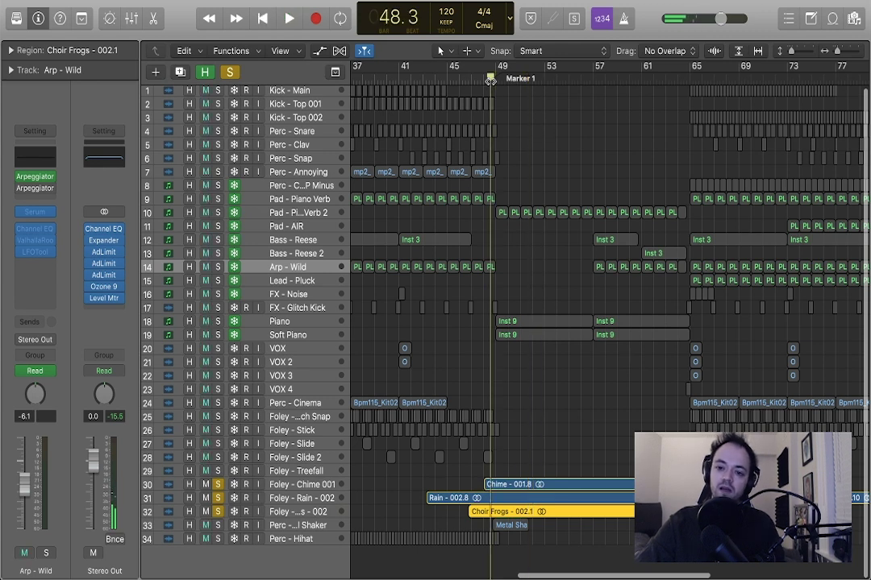
left_click(218, 334)
left_click(217, 321)
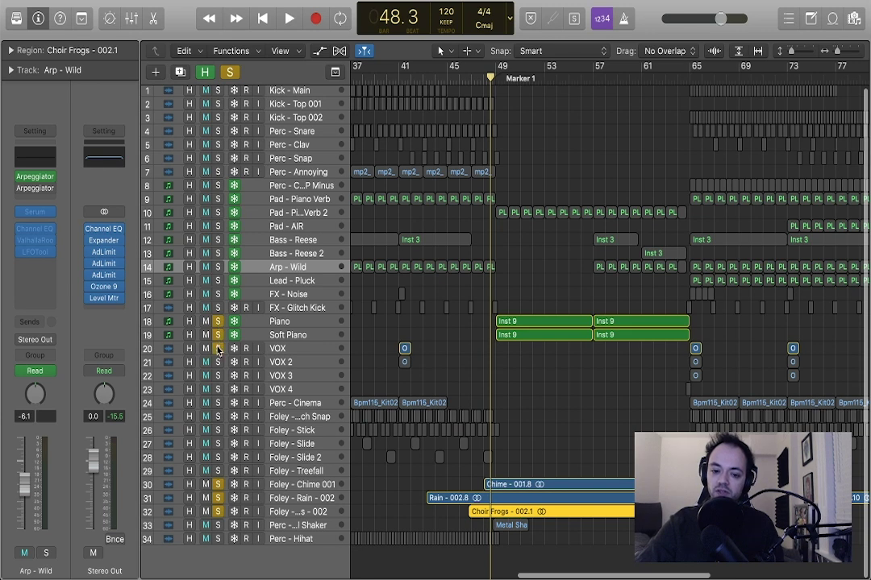
left_click(529, 373)
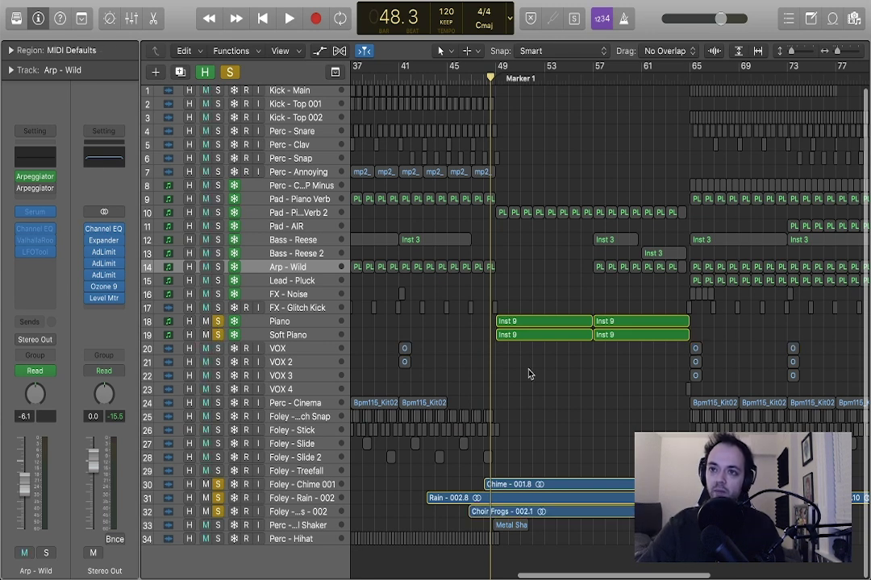
key("space")
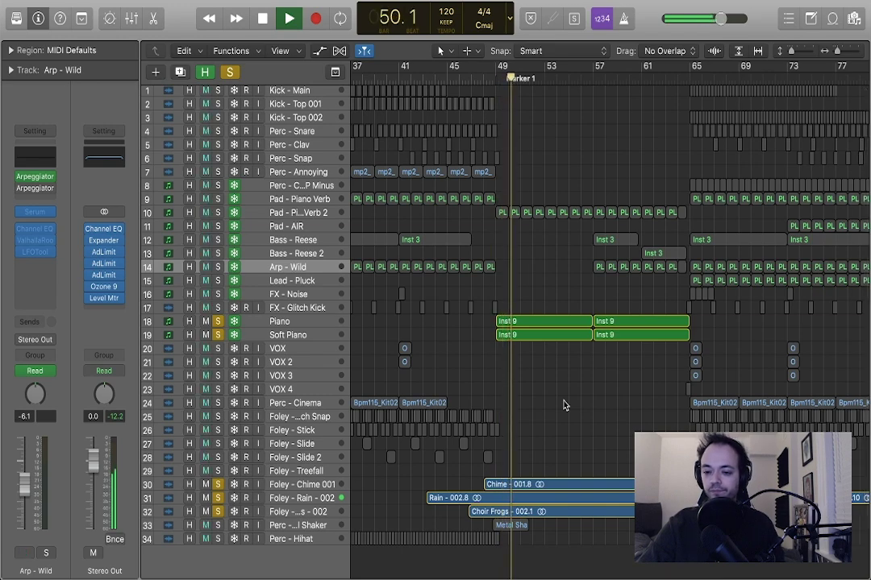
key("super+Left")
key("super+Right")
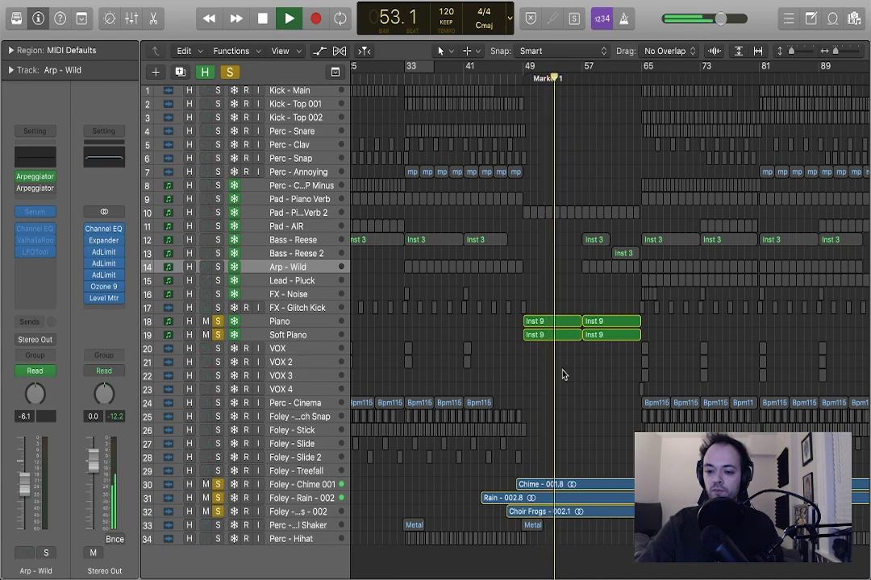
left_click_drag(577, 378, 572, 327)
key("space")
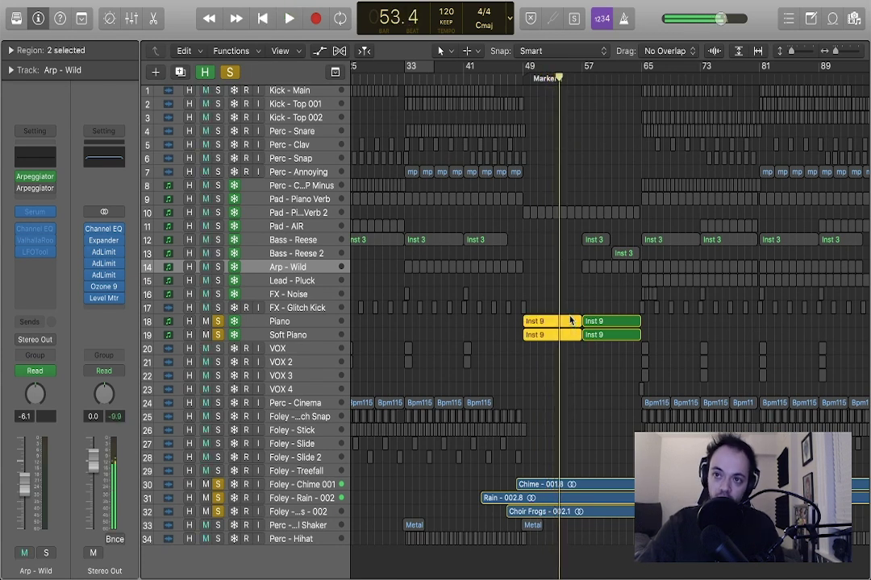
Step: Audition the soloed piano tracks from bar 57
left_click_drag(588, 83, 582, 81)
key("space")
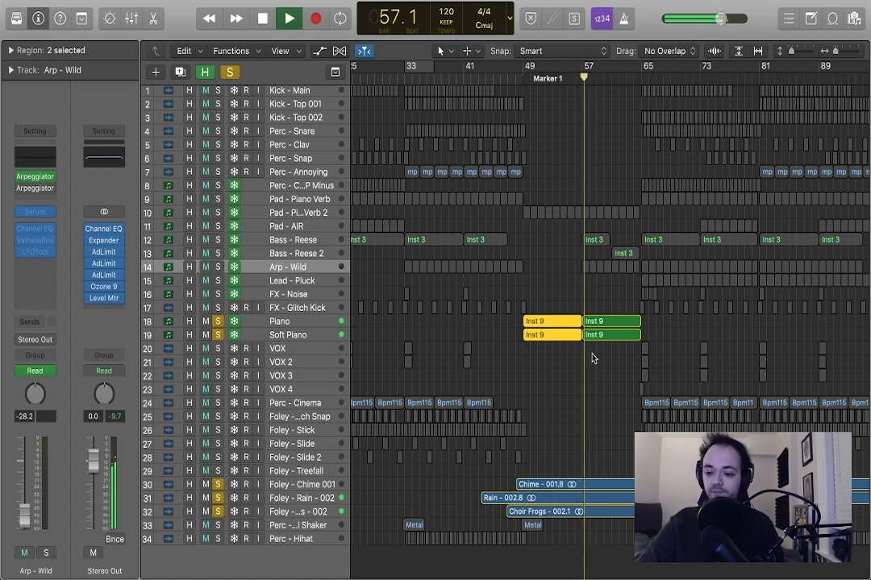
left_click(558, 418)
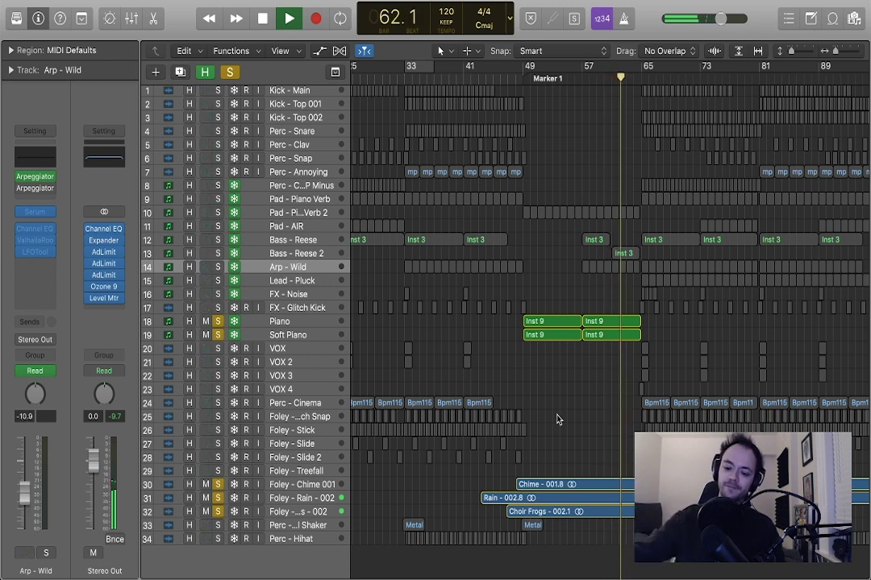
key("space")
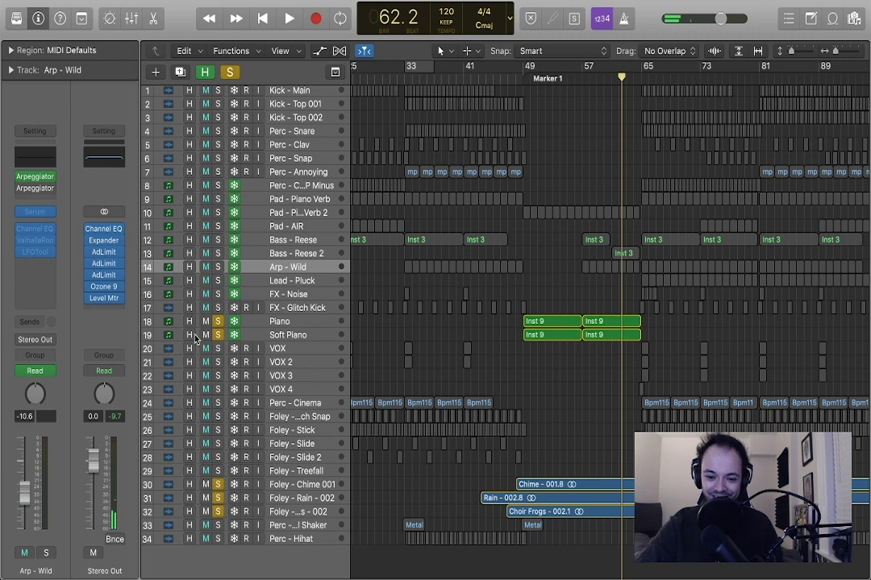
left_click(608, 338)
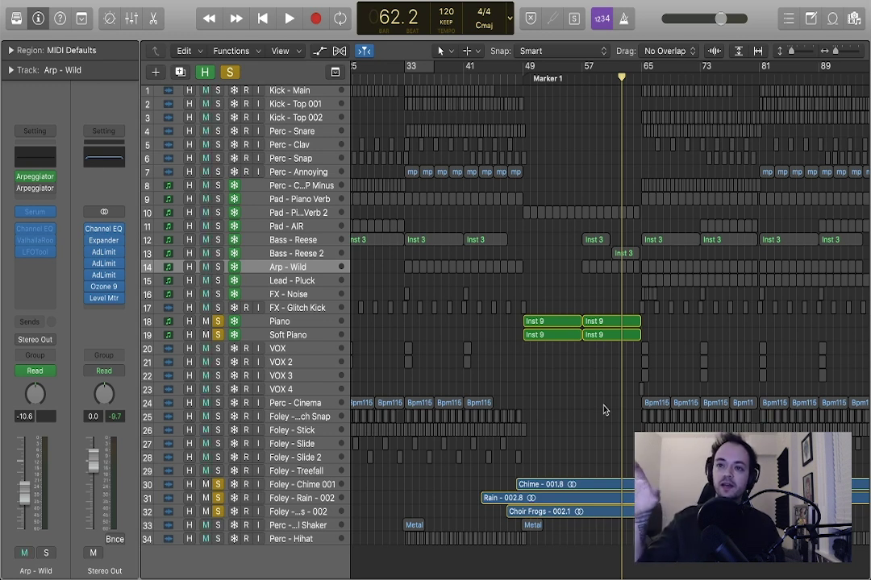
Step: Clear the Piano, Soft Piano and three foley solos so the full arrangement sounds
left_click(218, 322)
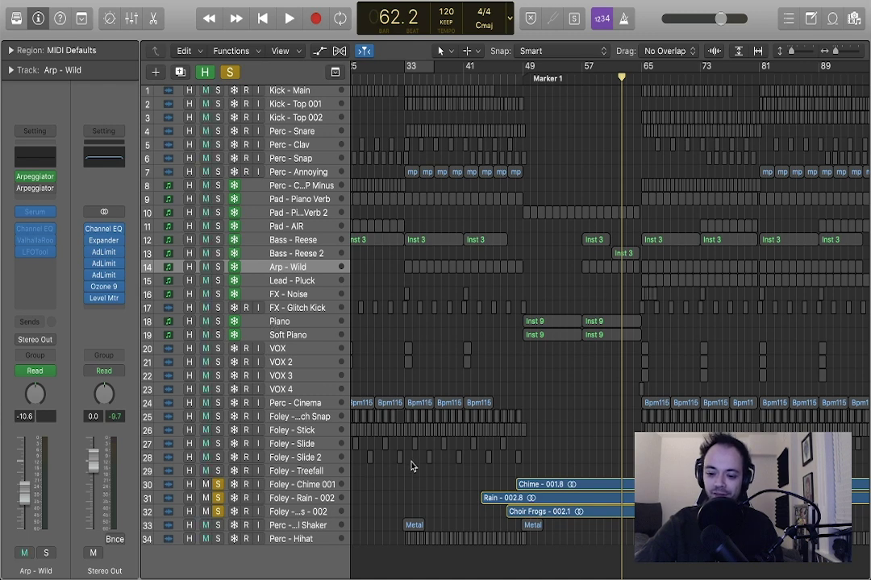
mouse_move(219, 489)
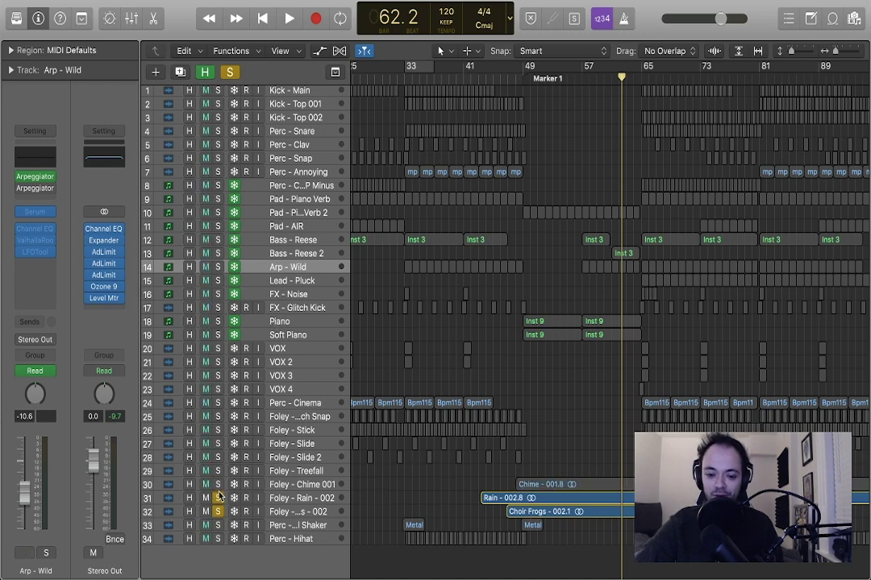
left_click_drag(219, 487, 219, 515)
Step: Set a cycle loop over bars 17–33 and solo the Pad - Piano Verb track
scroll(525, 373, "down", 5)
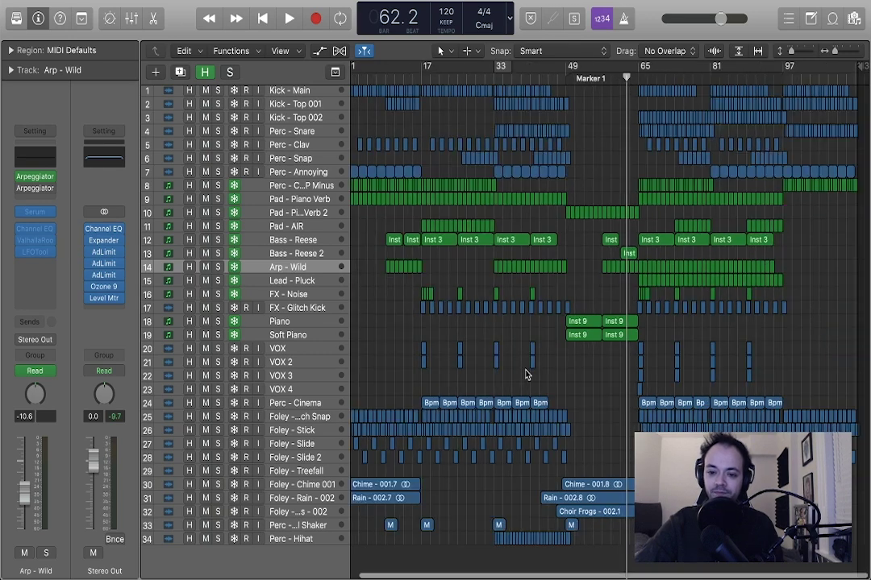
left_click(428, 81)
scroll(440, 100, "up", 4)
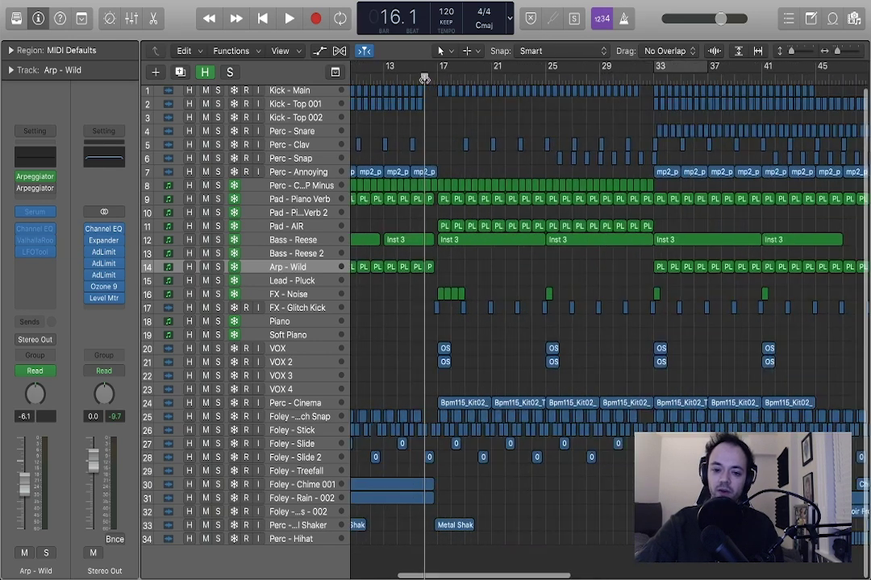
left_click(273, 201)
left_click_drag(442, 73, 729, 76)
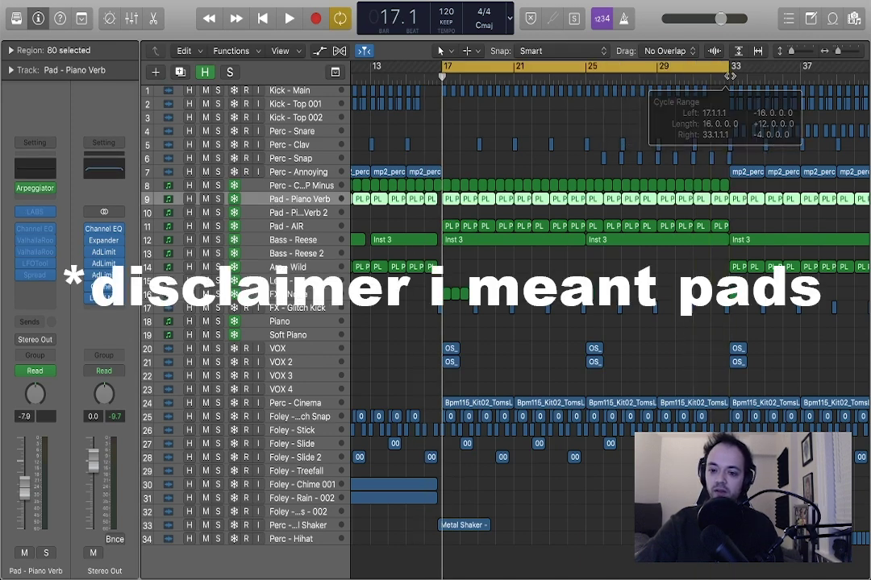
left_click(242, 199)
left_click(217, 199)
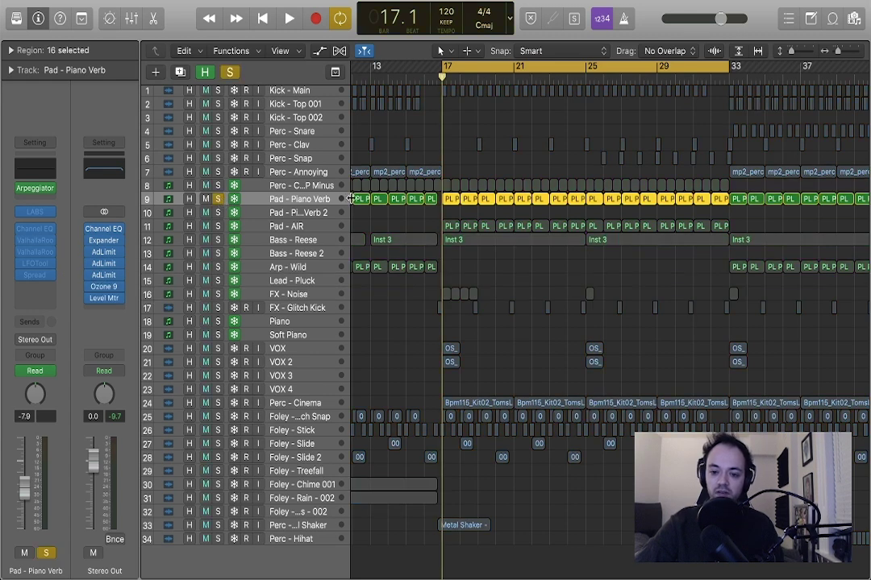
left_click(420, 226)
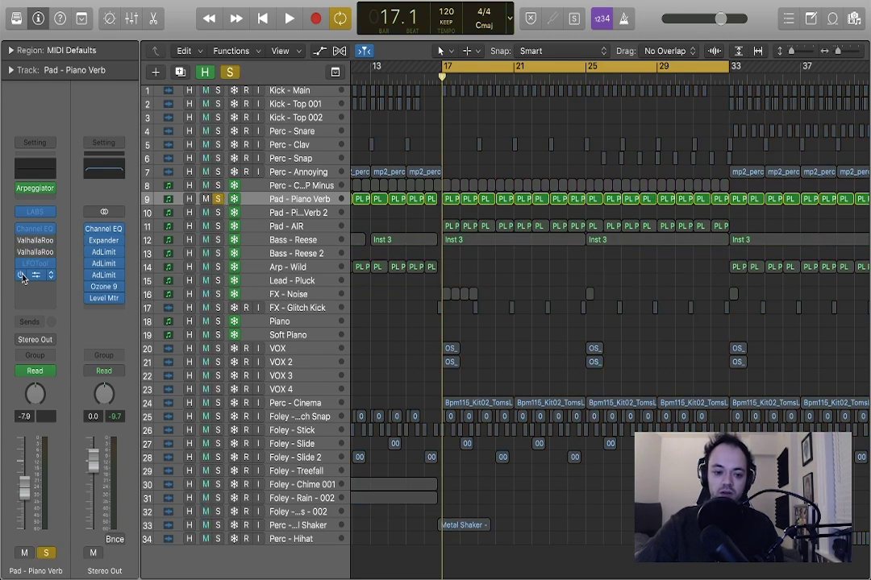
Step: Re-enable the pad's bypassed reverb and LFOTool inserts and open the bar 17 PL Phantoms region
left_click(22, 264)
left_click(57, 264)
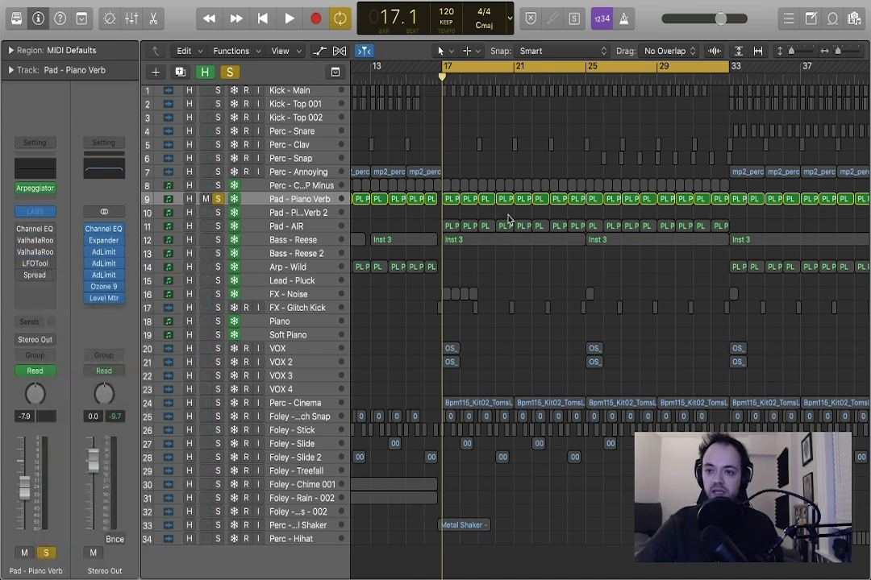
double_click(449, 202)
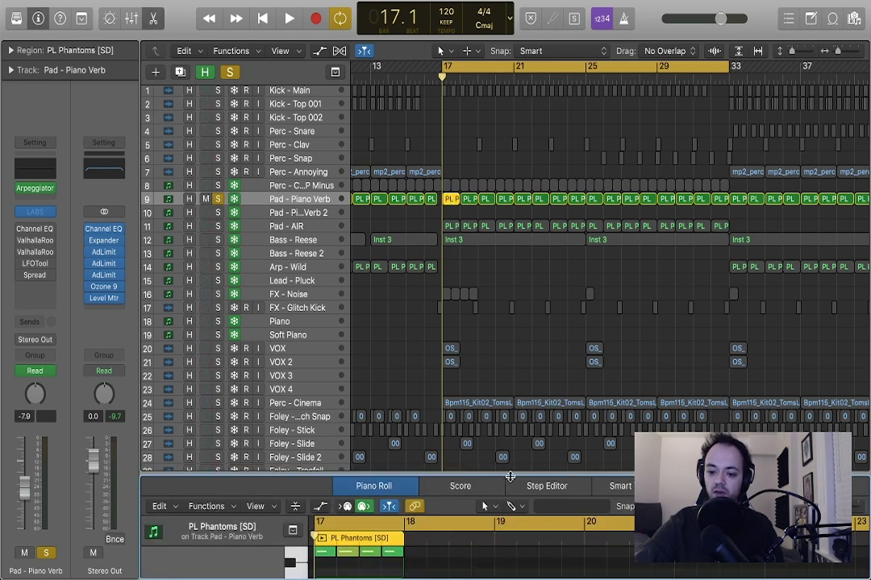
Step: Enlarge the Piano Roll, record-arm the pad track and play the PL Phantoms loop
left_click_drag(507, 475, 510, 244)
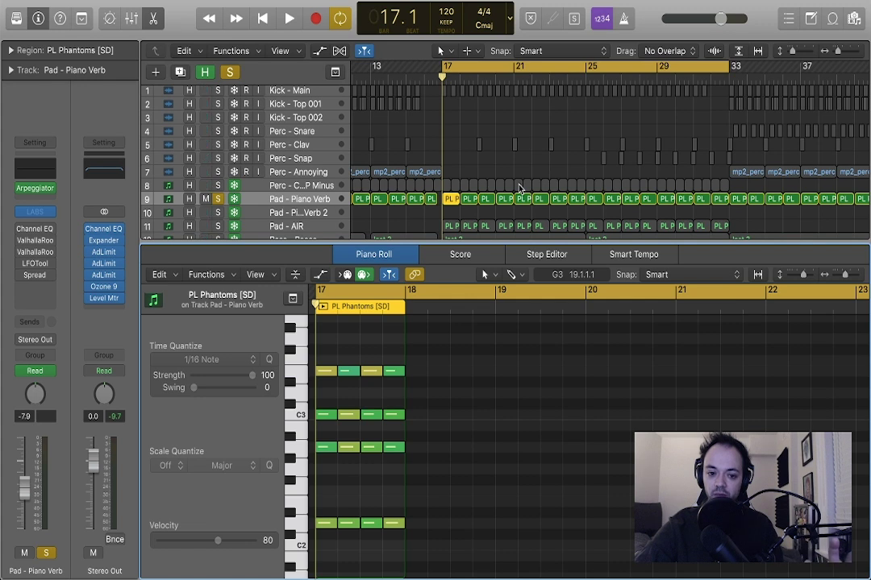
key("space")
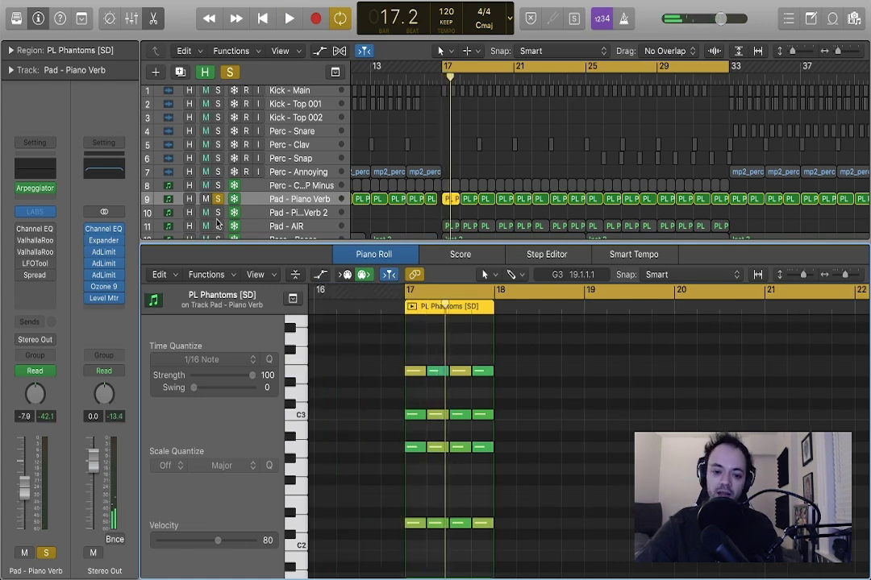
left_click(232, 203)
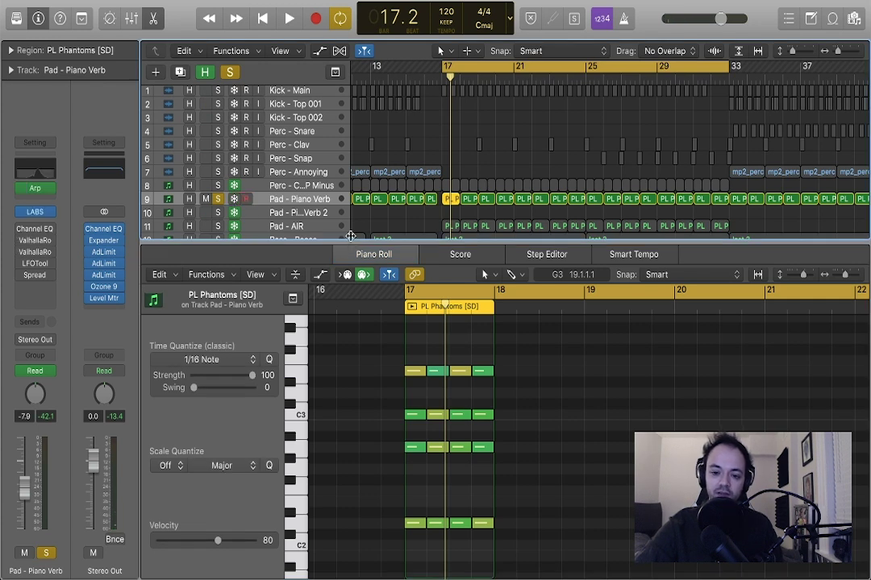
left_click(334, 202)
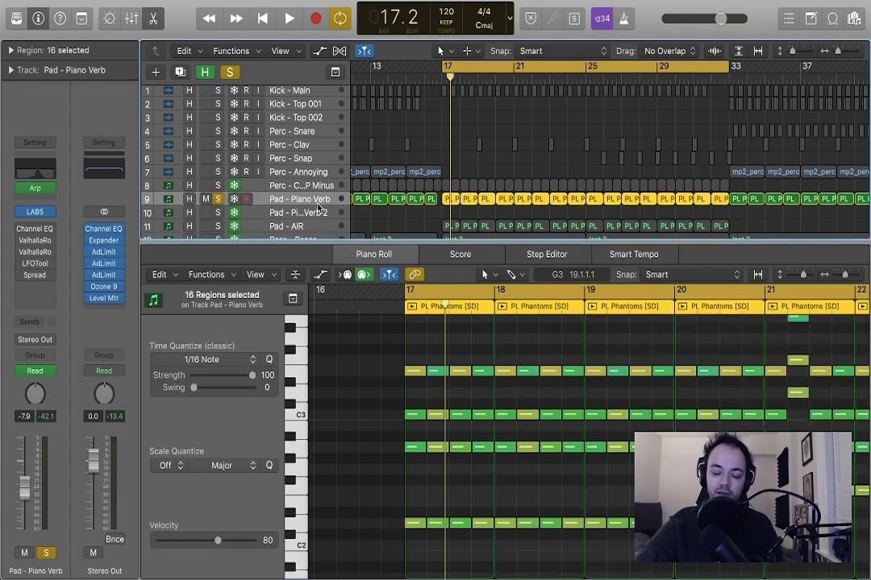
key("space")
left_click(391, 219)
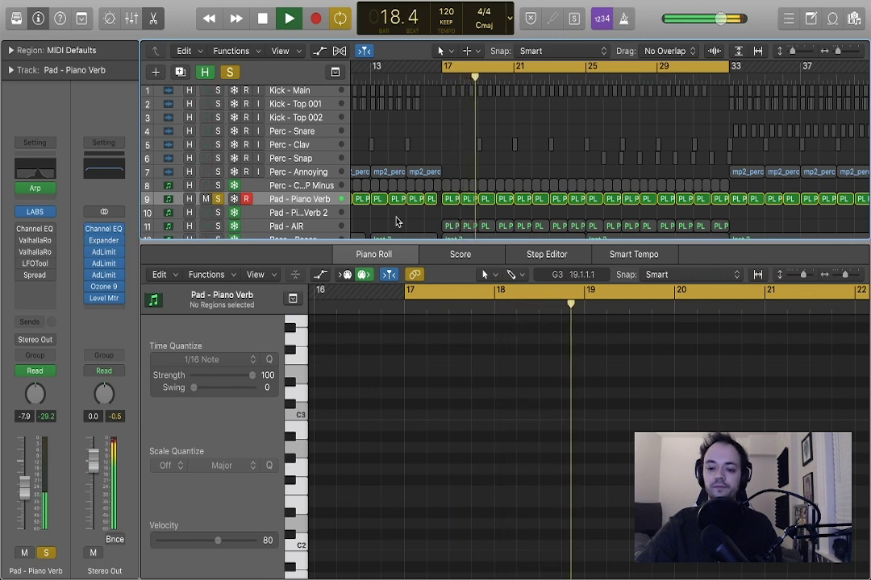
key("space")
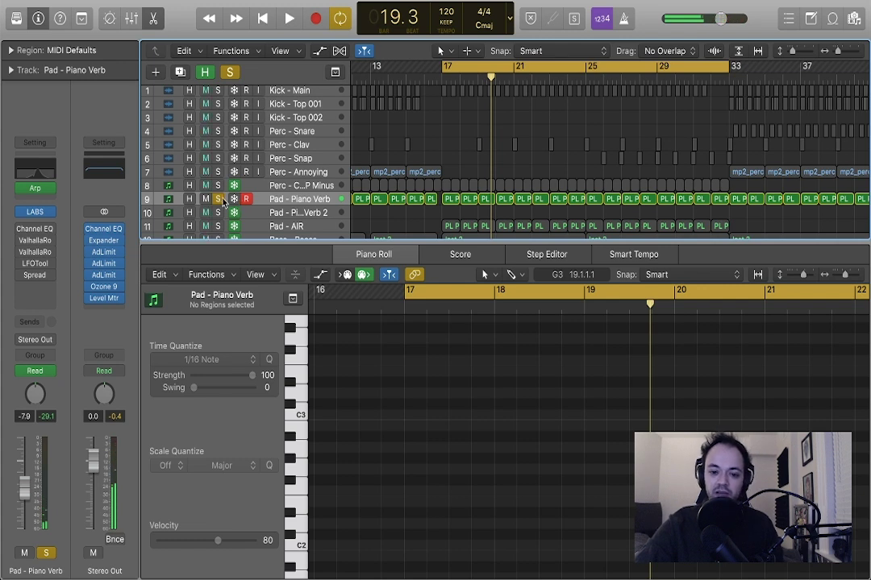
Step: Enable the pad's Channel EQ insert and open it, showing a -24 dB cut at 465 Hz
left_click(51, 240)
key("Escape")
left_click(21, 228)
left_click(23, 257)
key("Escape")
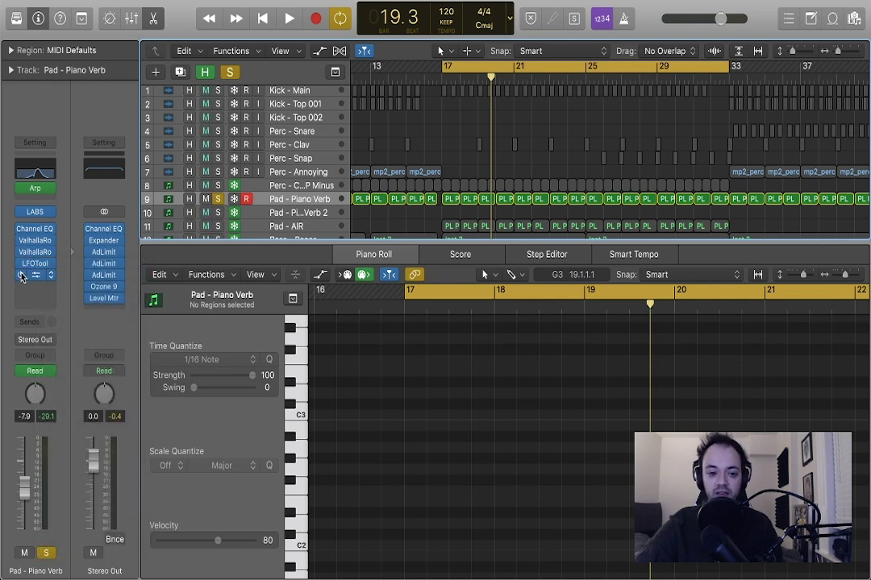
left_click(47, 170)
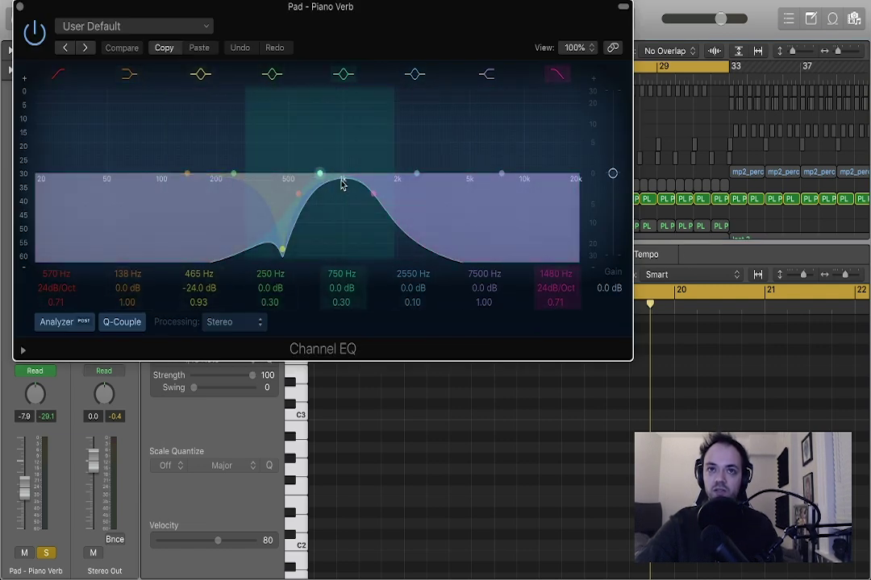
Step: Close the Channel EQ, replay the pad loop and load the next PL Phantoms region's notes
left_click(21, 7)
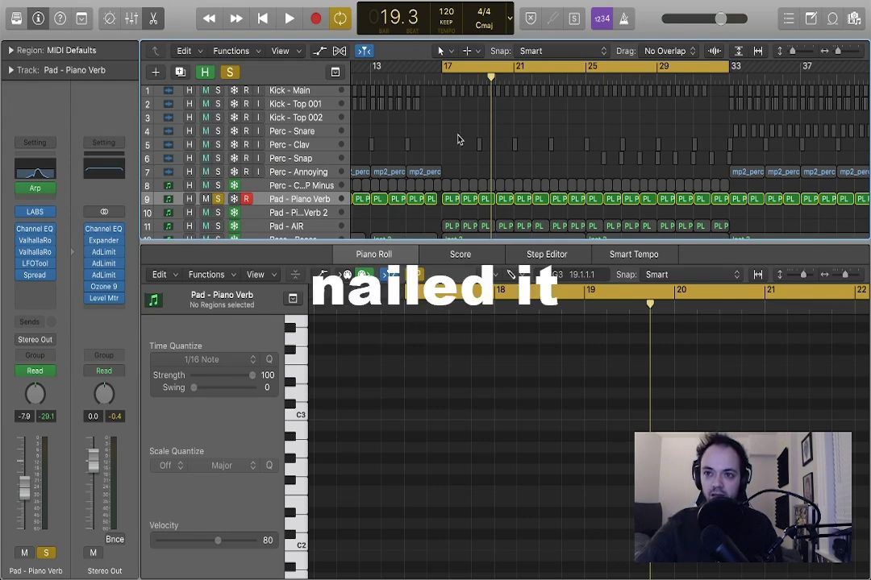
key("space")
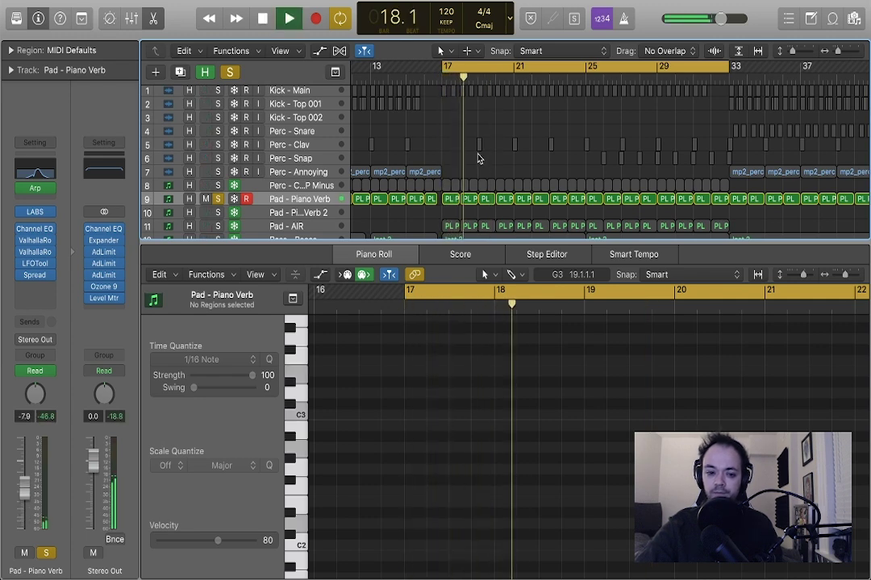
scroll(478, 157, "right", 1)
scroll(478, 156, "down", 2)
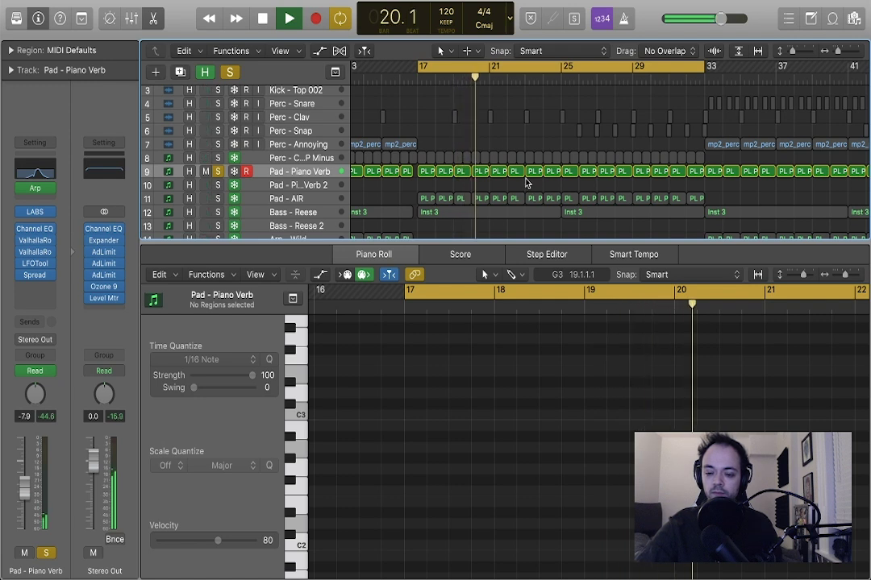
left_click(499, 173)
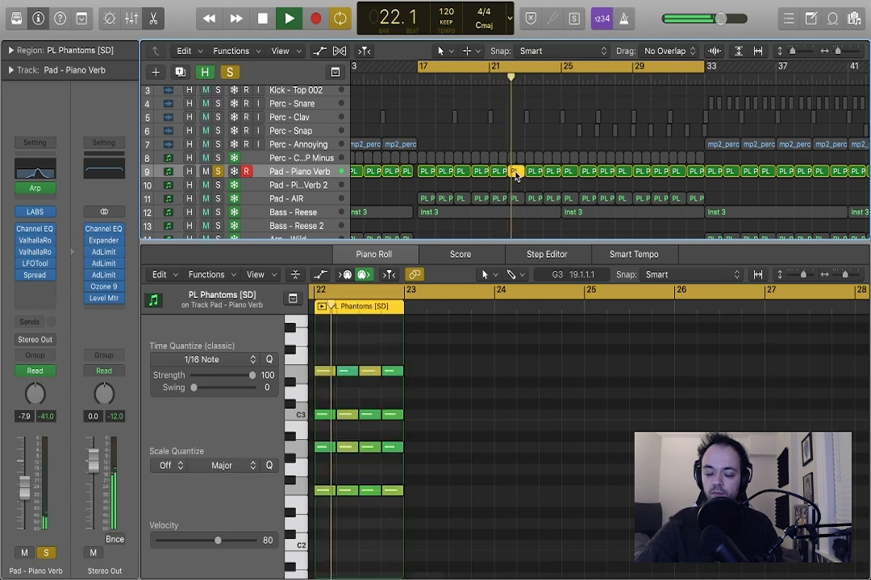
Step: Stop playback and switch the Pad - Piano Verb track from soloed to muted
key("space")
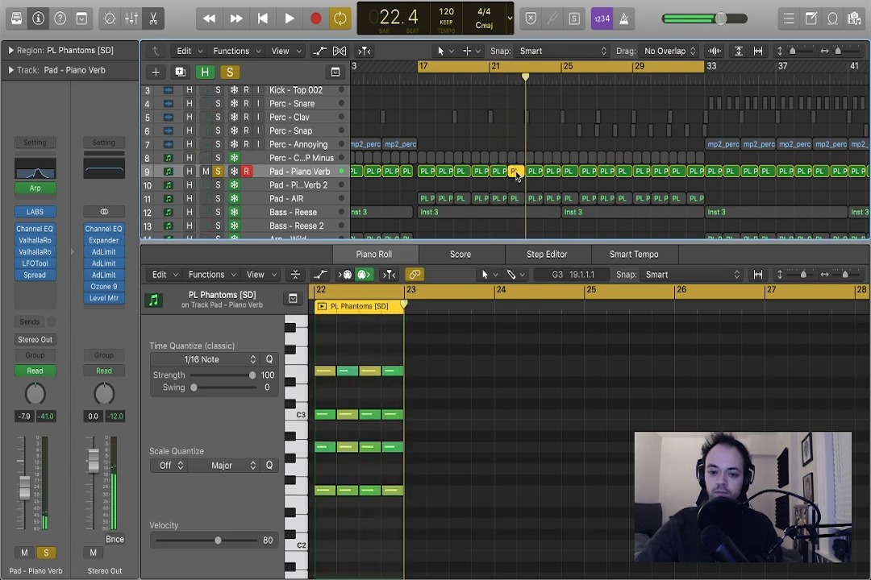
left_click(218, 172)
left_click(206, 172)
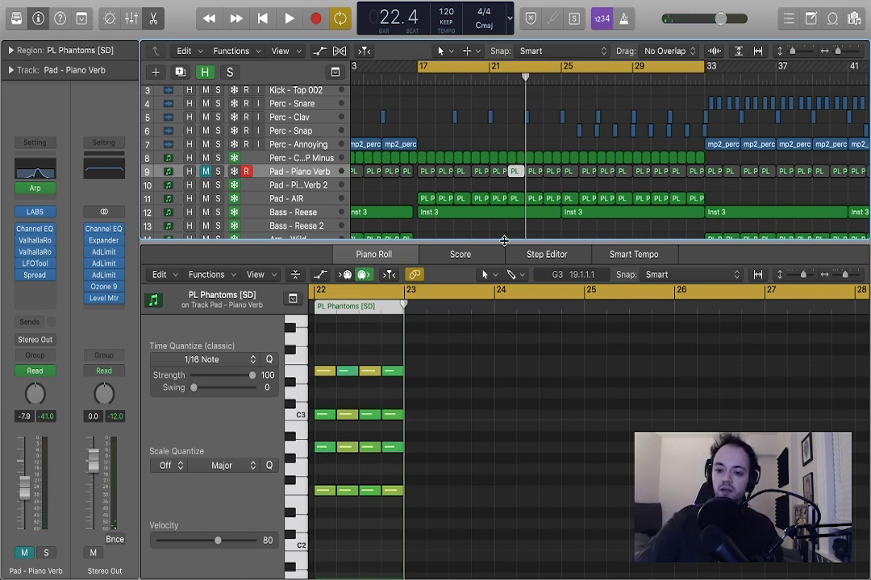
Step: Lower the editor divider to show more tracks and adjust the arrangement's horizontal zoom
left_click_drag(503, 240, 504, 296)
key("super+Left")
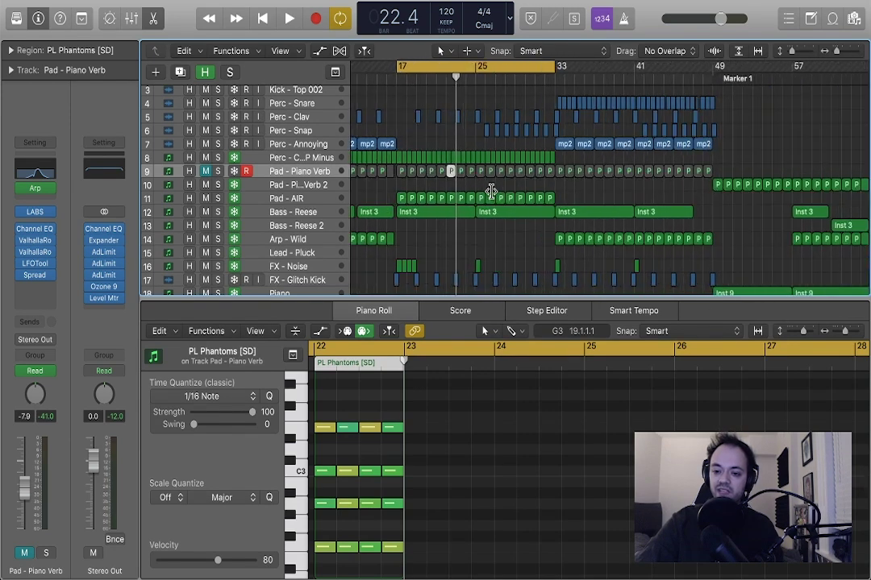
left_click(555, 184)
key("super+Right")
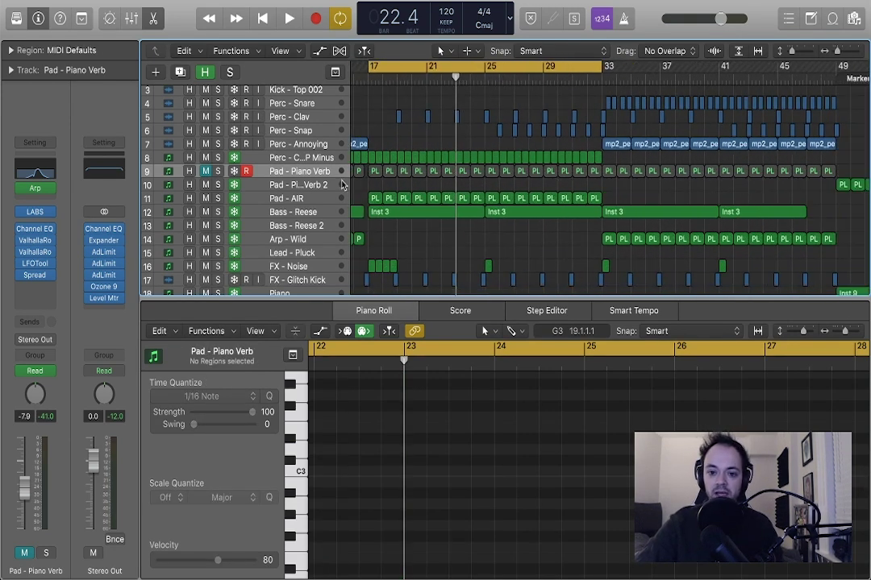
left_click(37, 213)
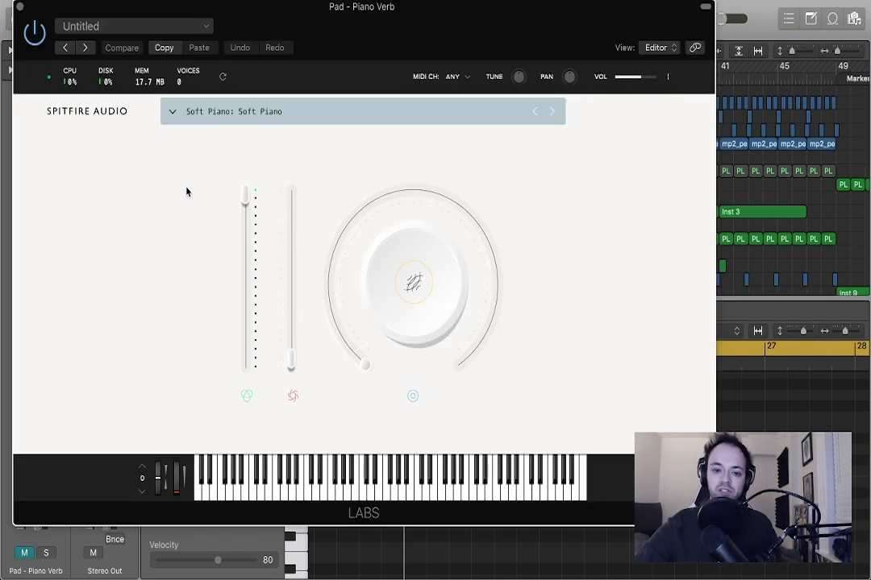
left_click(20, 6)
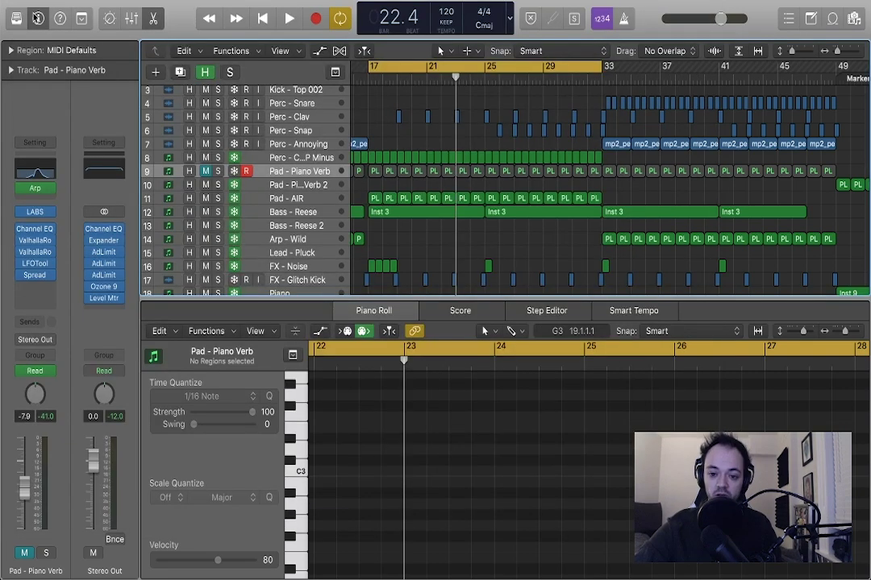
Step: Turn off looping, solo both Bass - Reese tracks and play them
scroll(326, 158, "down", 5)
scroll(327, 158, "right", 1)
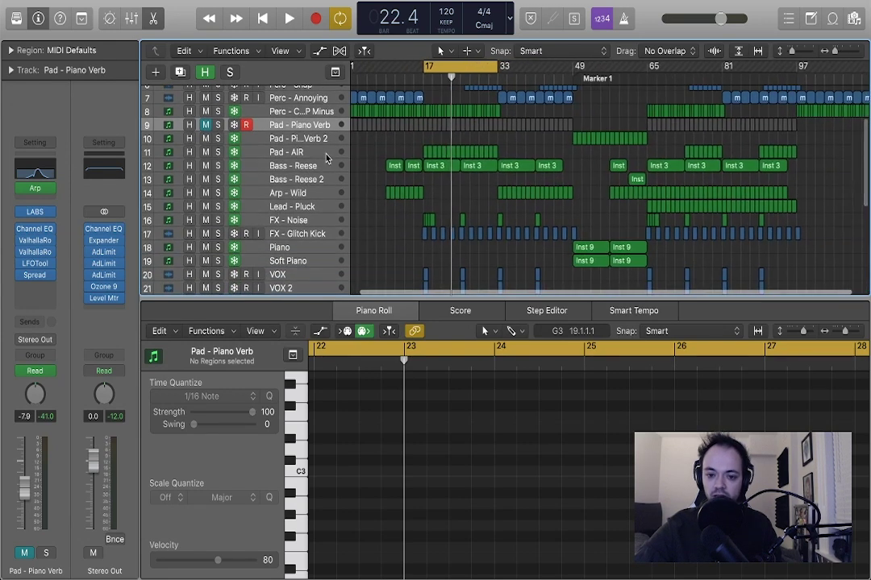
key("c")
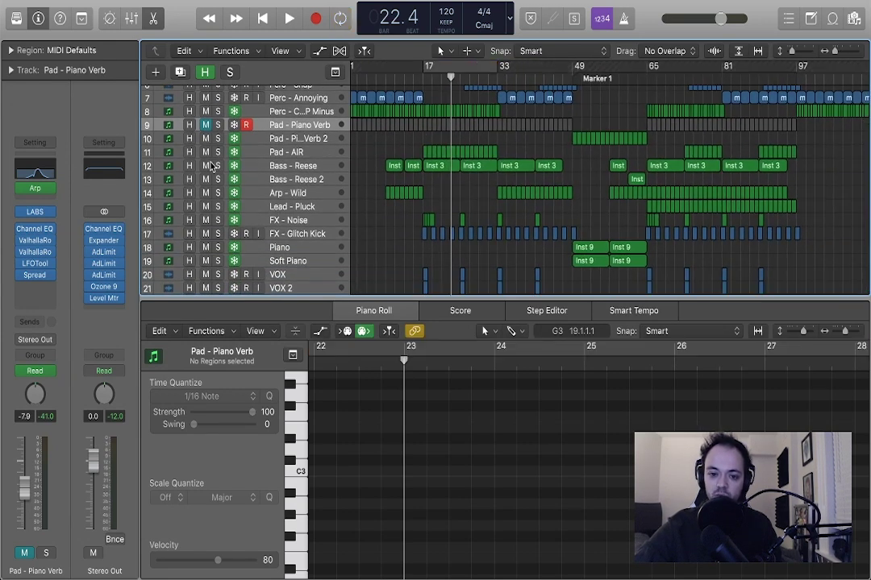
left_click_drag(218, 165, 218, 179)
key("space")
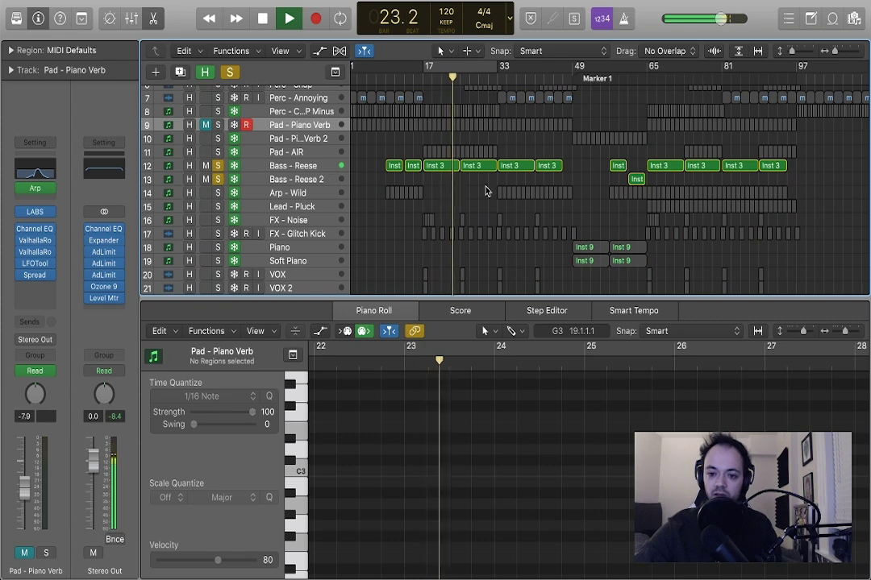
Step: Listen to the Bass - Reese tracks, then stop and clear their solos
scroll(486, 191, "up", 5)
scroll(486, 190, "down", 3)
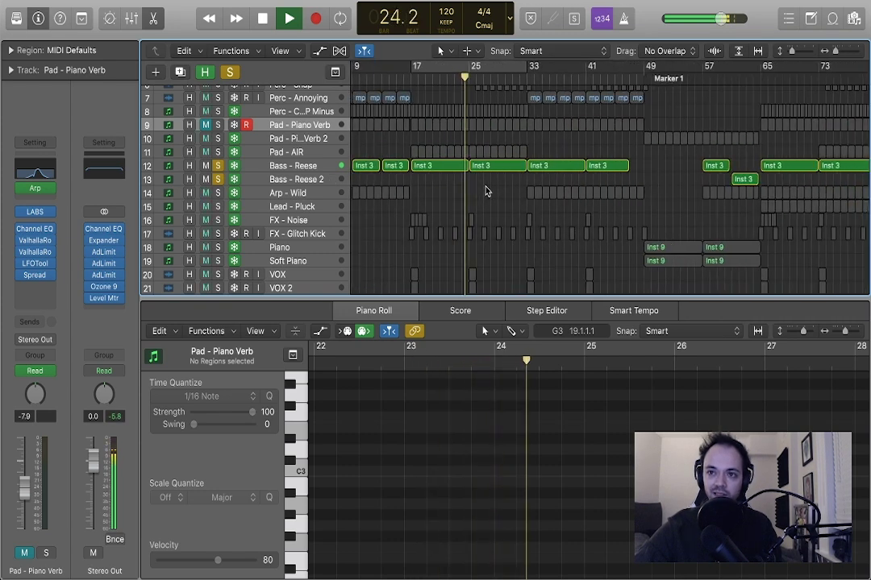
scroll(482, 187, "right", 2)
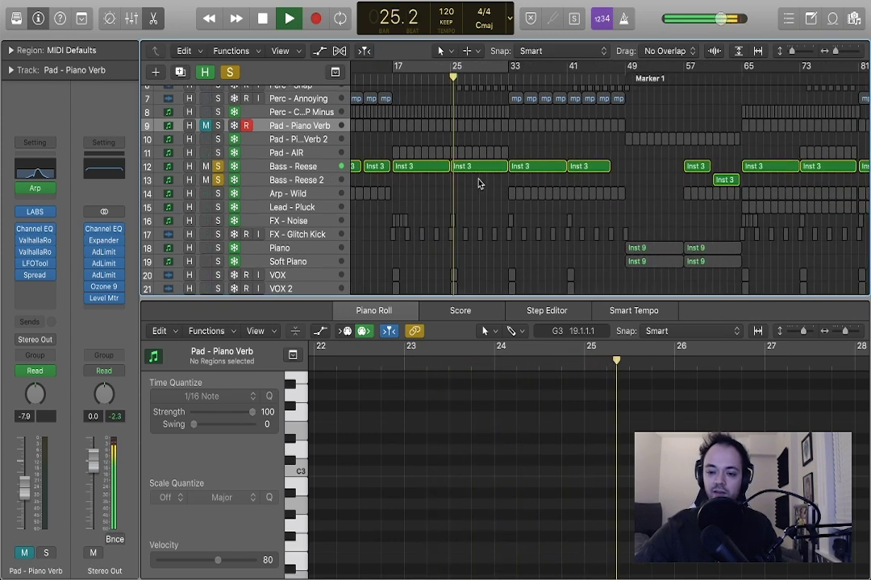
key("space")
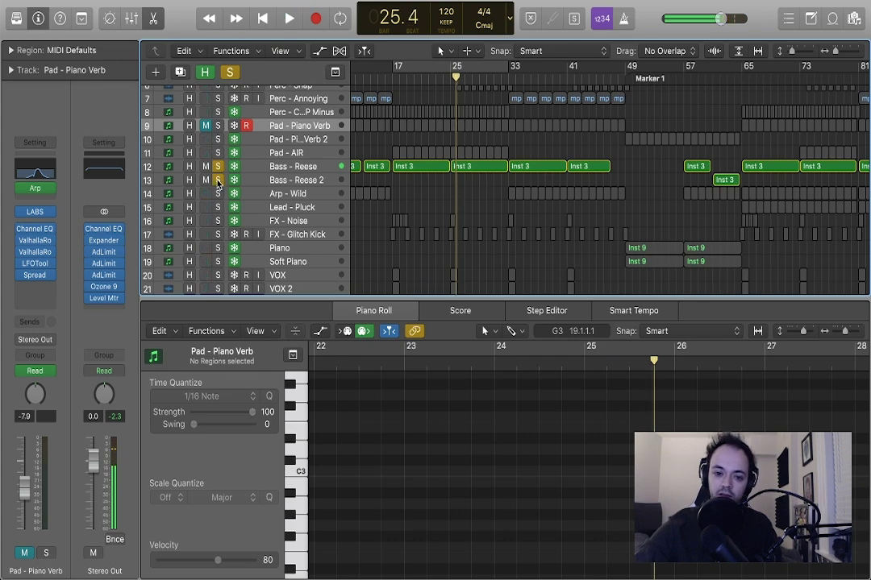
left_click(216, 181)
Step: Place the playhead at bar 65 and set a cycle range from bar 65 to 70
scroll(612, 145, "down", 3)
scroll(612, 145, "right", 3)
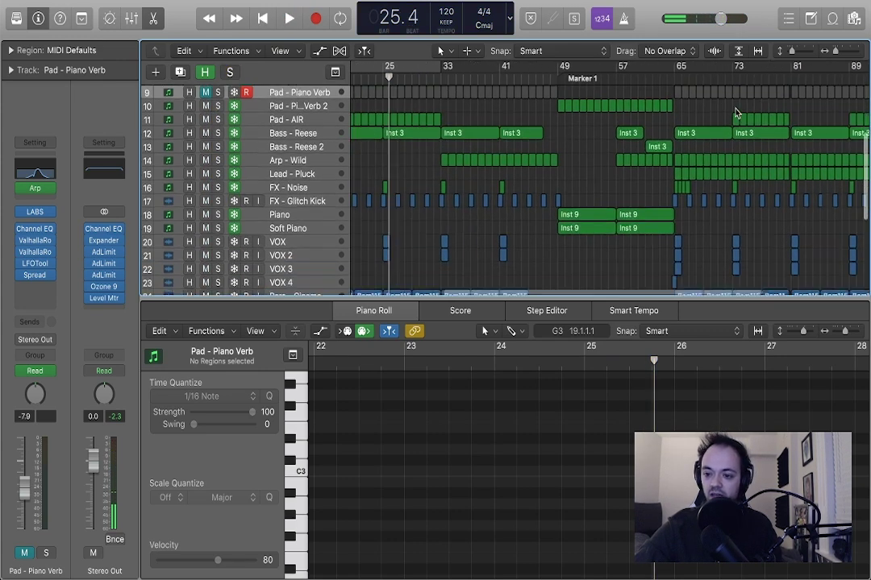
scroll(736, 112, "down", 2)
left_click(681, 66)
key("super+Right")
key("super+Right")
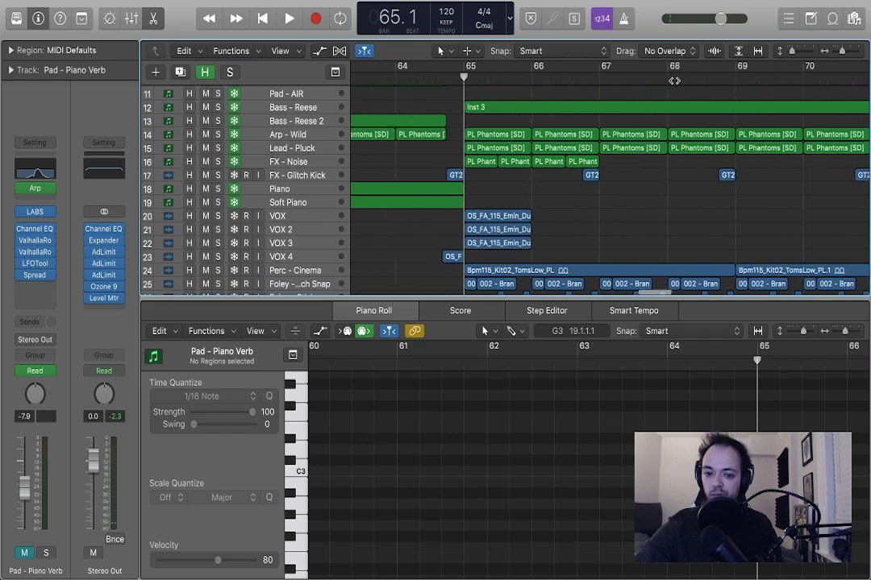
left_click_drag(451, 71, 792, 70)
Step: Solo the Arp - Wild track and select all five of its regions
left_click(216, 139)
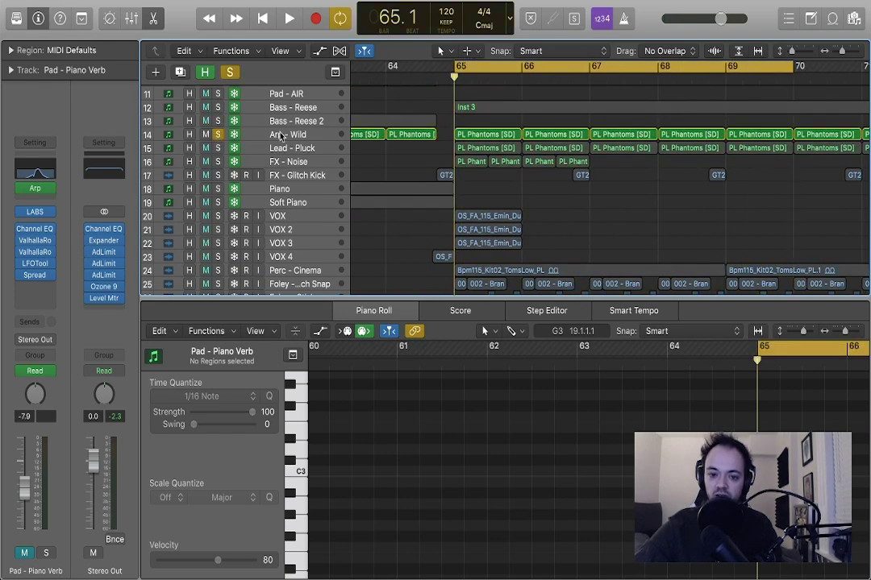
left_click(333, 139)
left_click(333, 139)
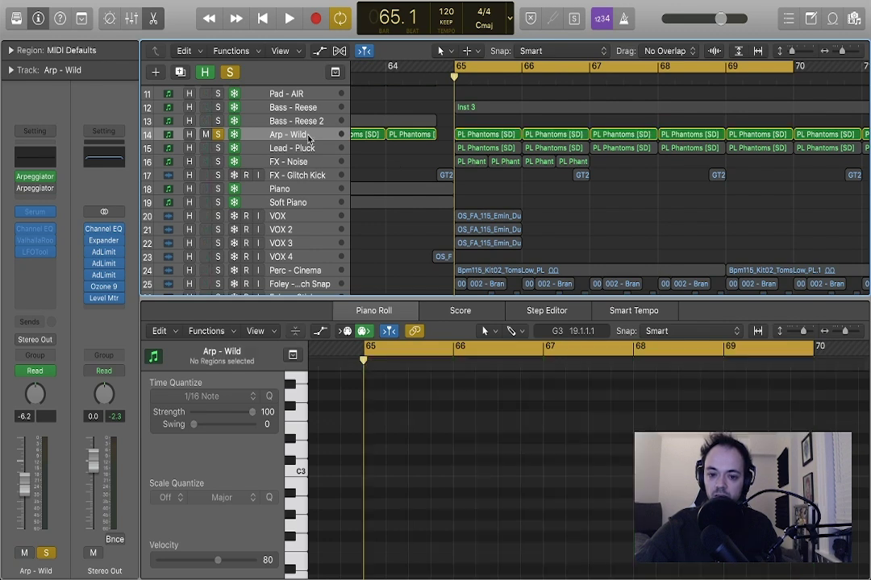
left_click(258, 135)
Step: Activate the Arp - Wild Arpeggiator, dismiss the loading notice, and check its settings
left_click(41, 179)
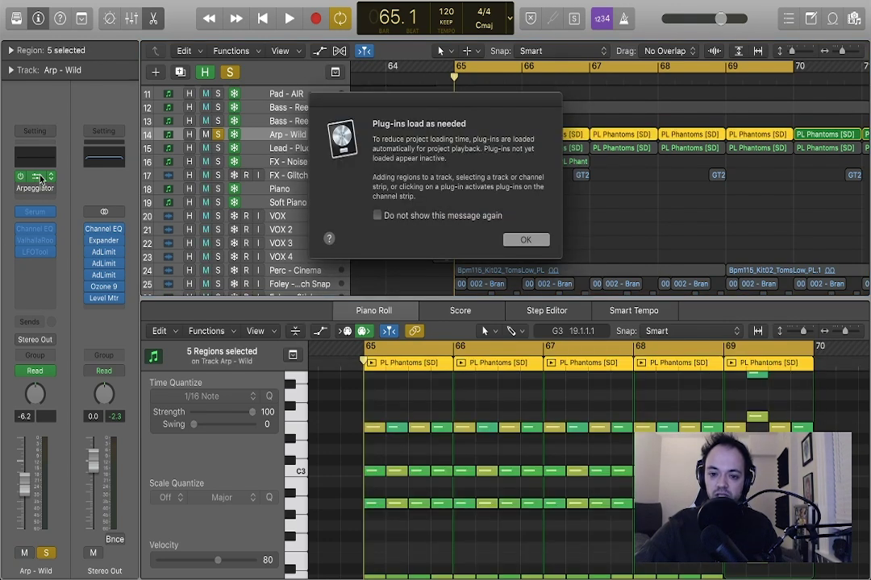
left_click(526, 241)
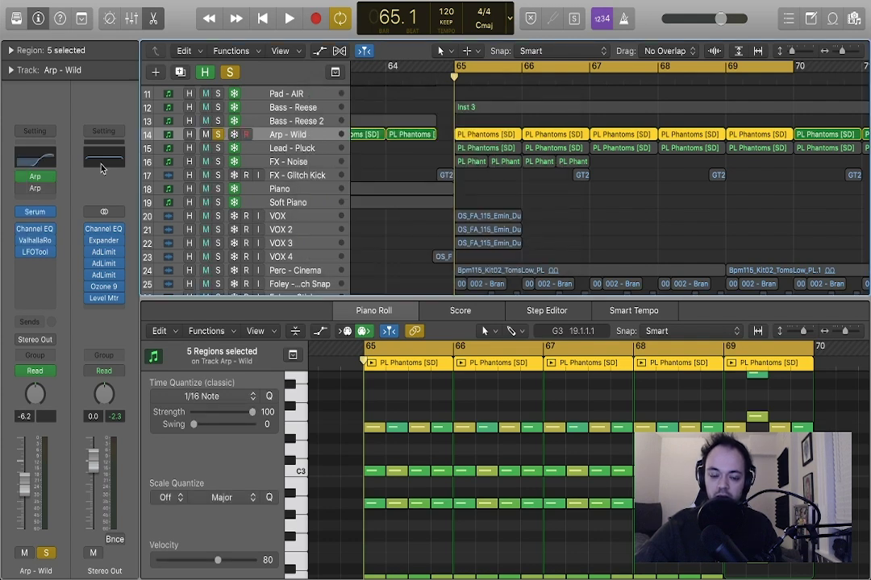
left_click(36, 177)
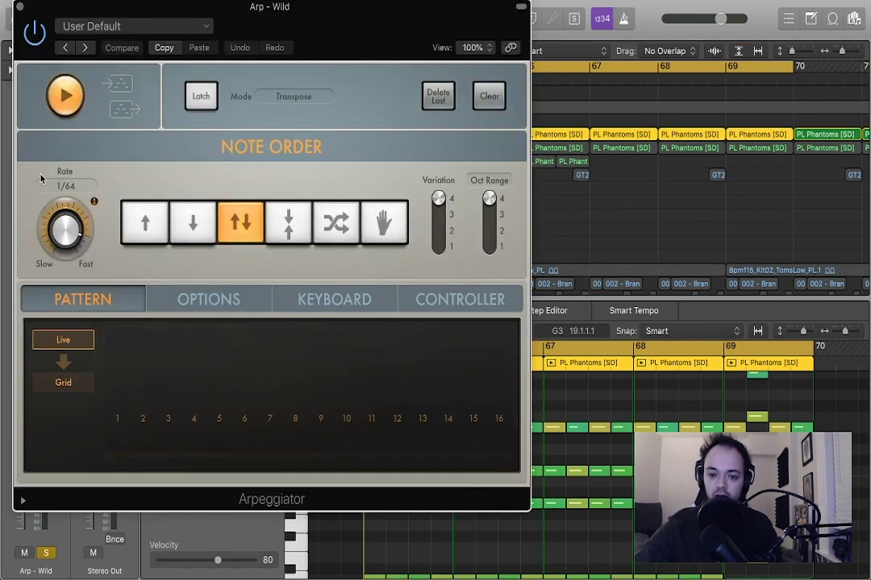
left_click(21, 8)
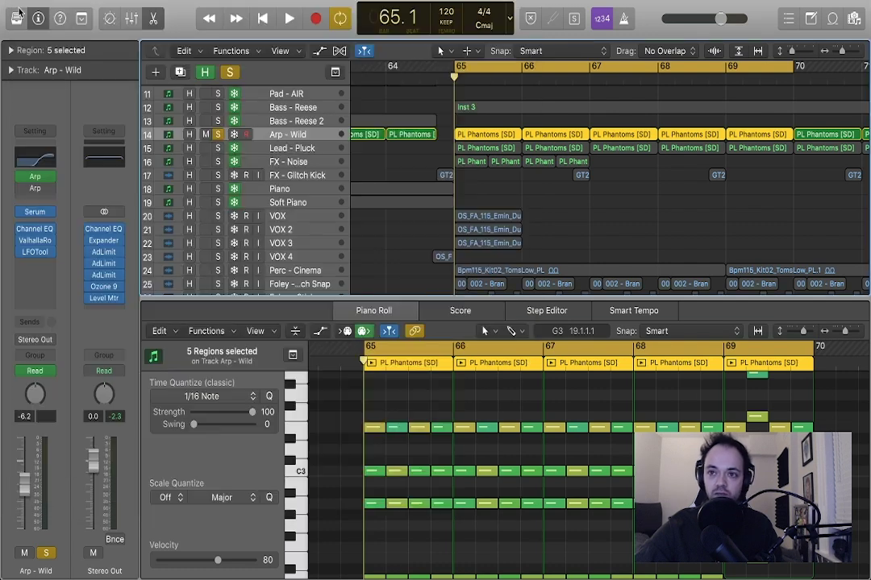
Step: Play and replay the Arp - Wild part over the bars 65–70 loop
key("space")
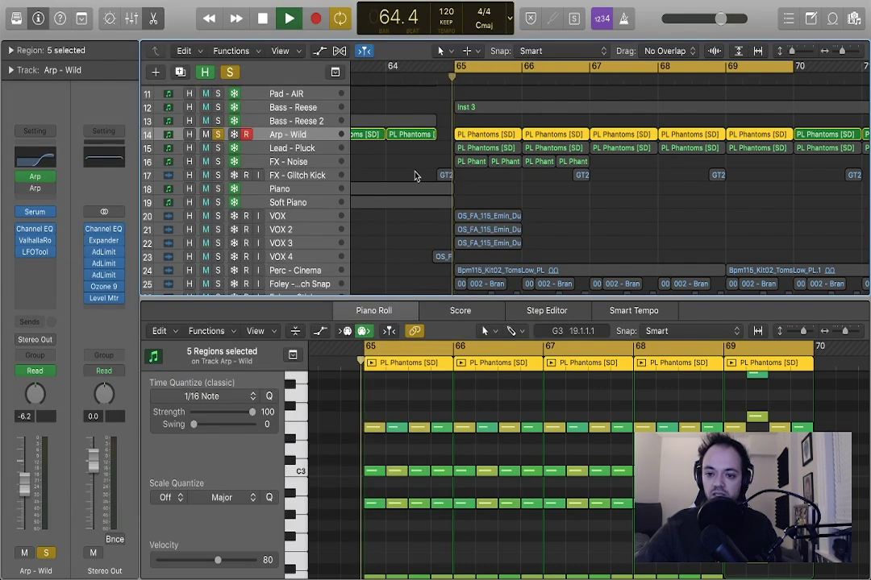
left_click(405, 169)
key("super+Left")
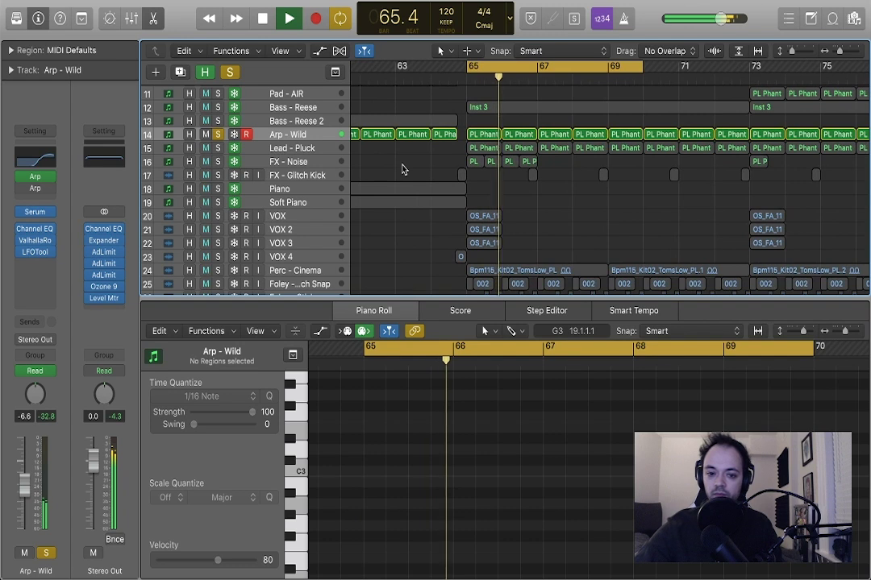
key("space")
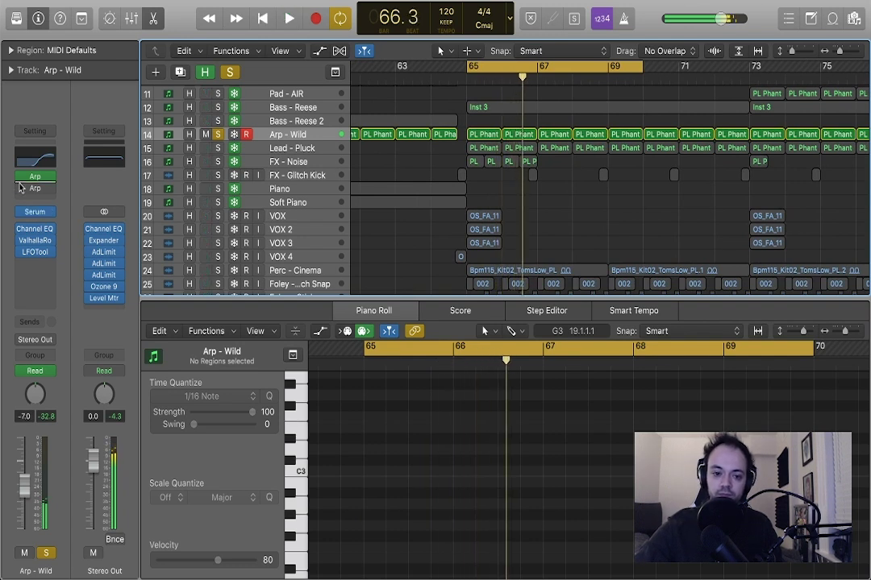
key("space")
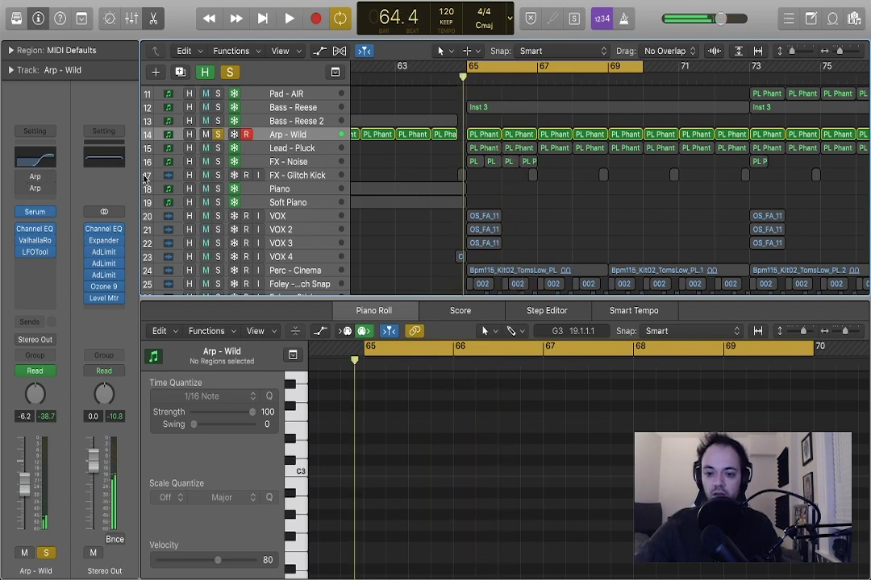
key("space")
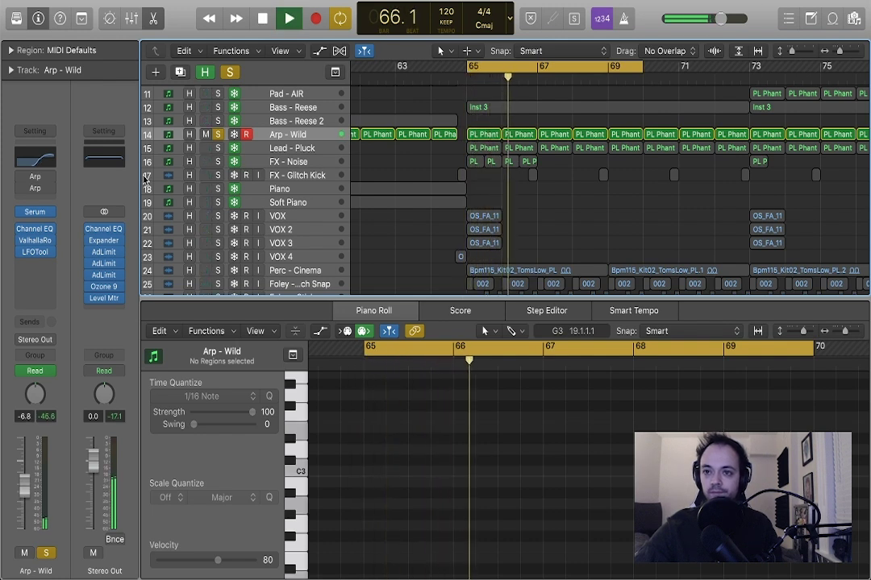
key("space")
Step: Clear the Arp - Wild solo and mute the track
left_click(218, 134)
left_click(206, 133)
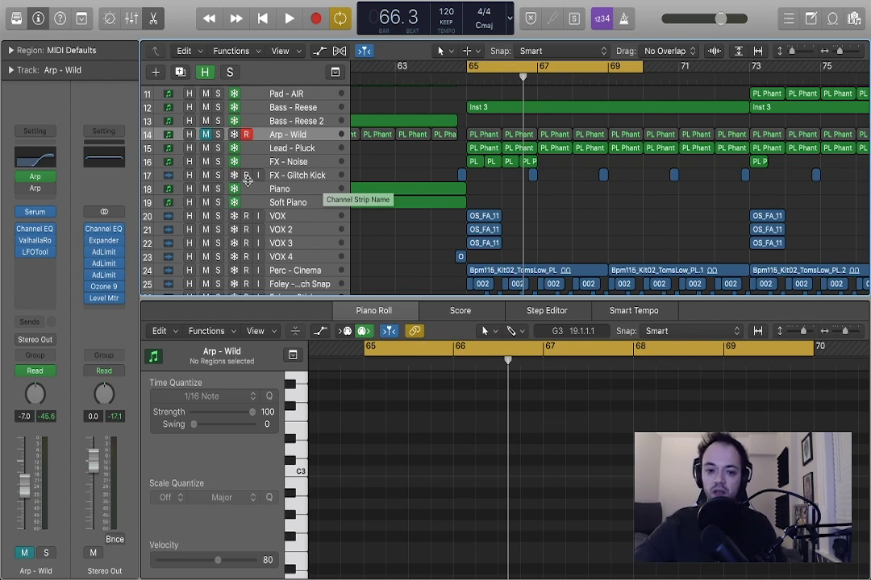
Step: Solo Lead - Pluck with its regions selected and stretch the cycle range to bar 73
left_click(291, 148)
key("s")
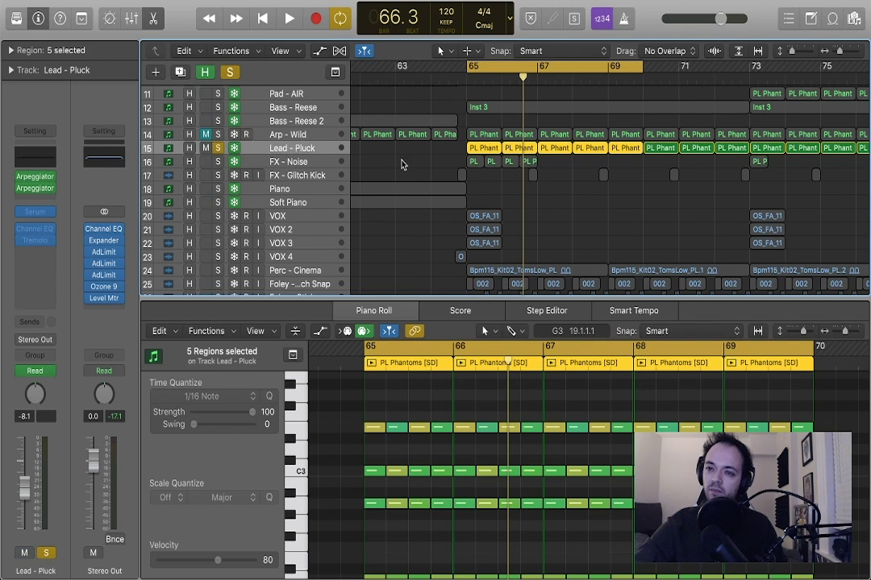
left_click(403, 164)
left_click(297, 150)
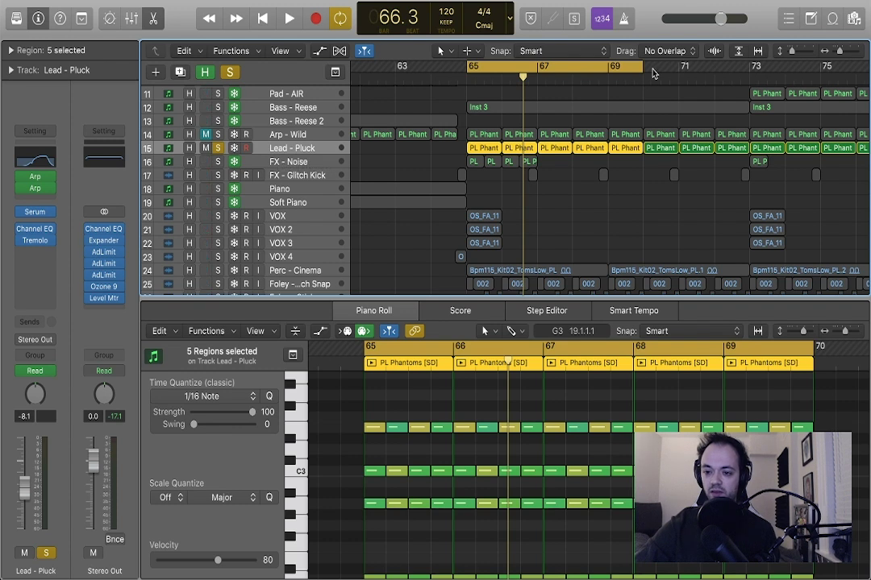
left_click_drag(549, 64, 755, 99)
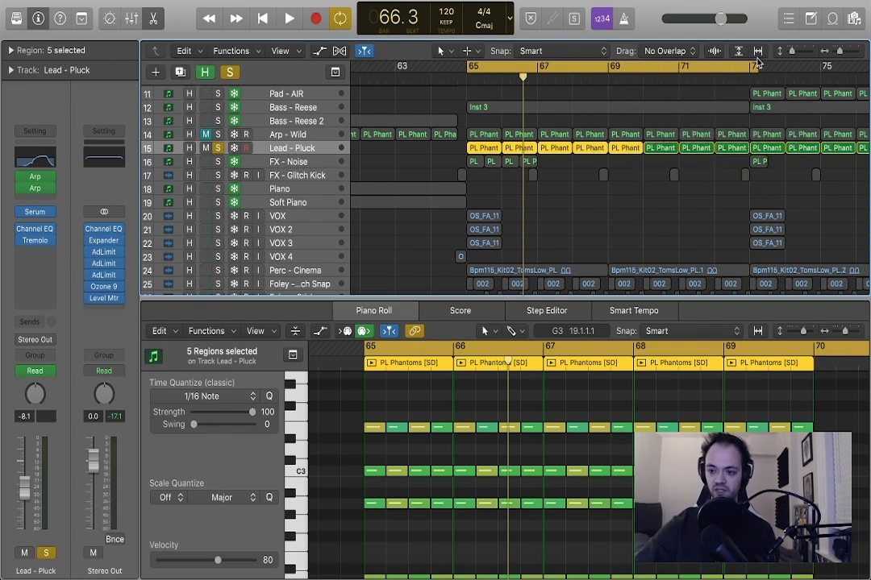
key("super+Left")
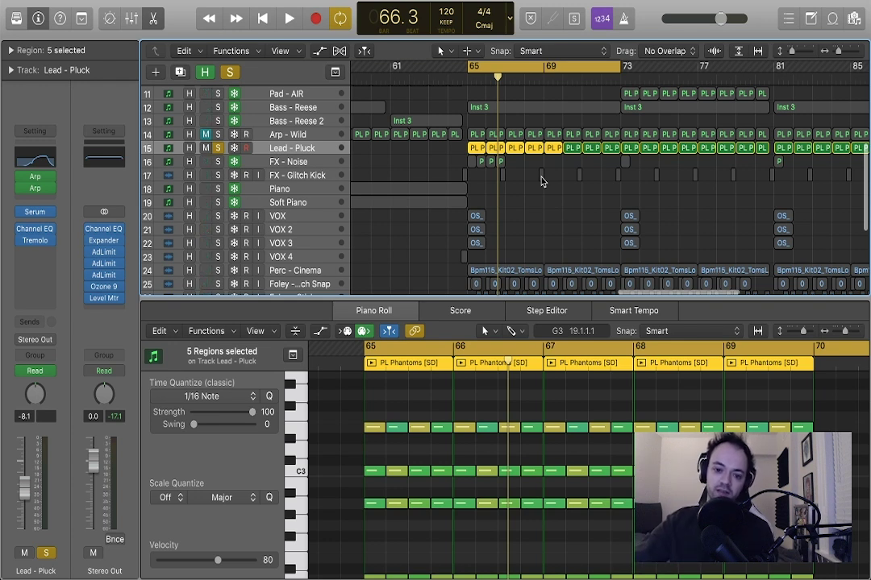
Step: Select all eight Lead - Pluck regions and play the loop from bar 65
left_click(408, 161)
key("super+Right")
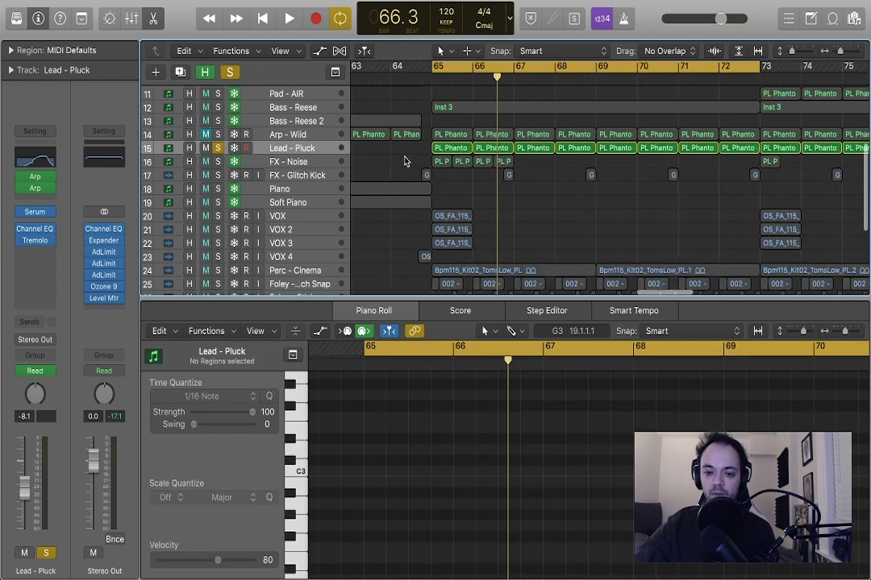
left_click(292, 148)
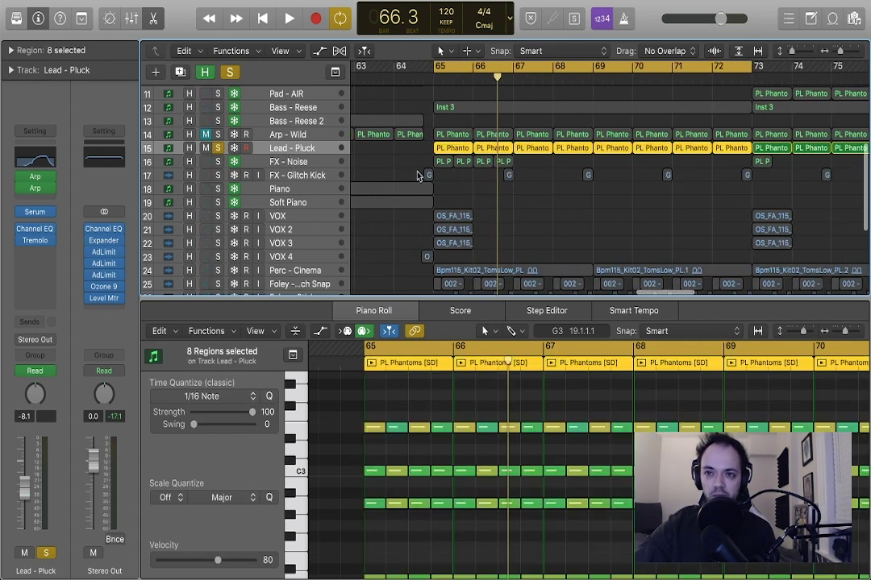
left_click(360, 163)
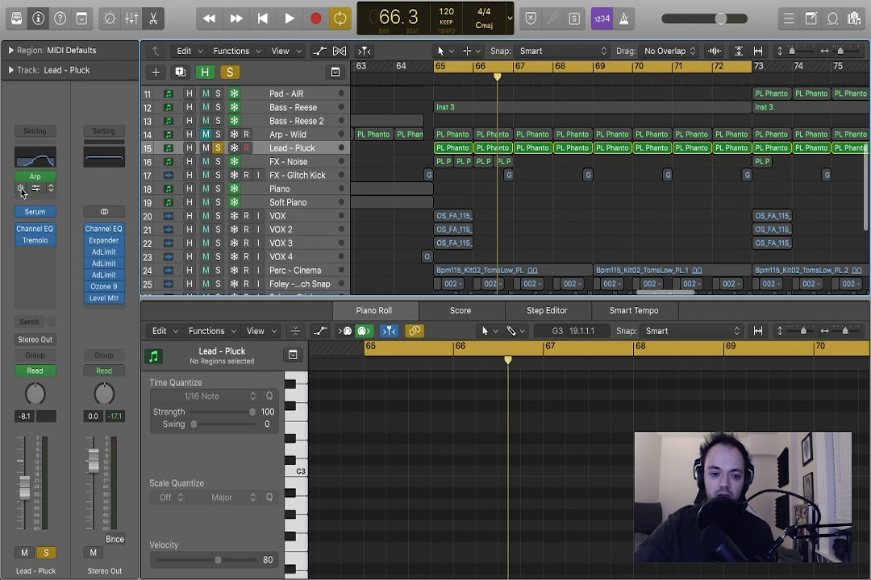
mouse_move(22, 181)
left_click(309, 148)
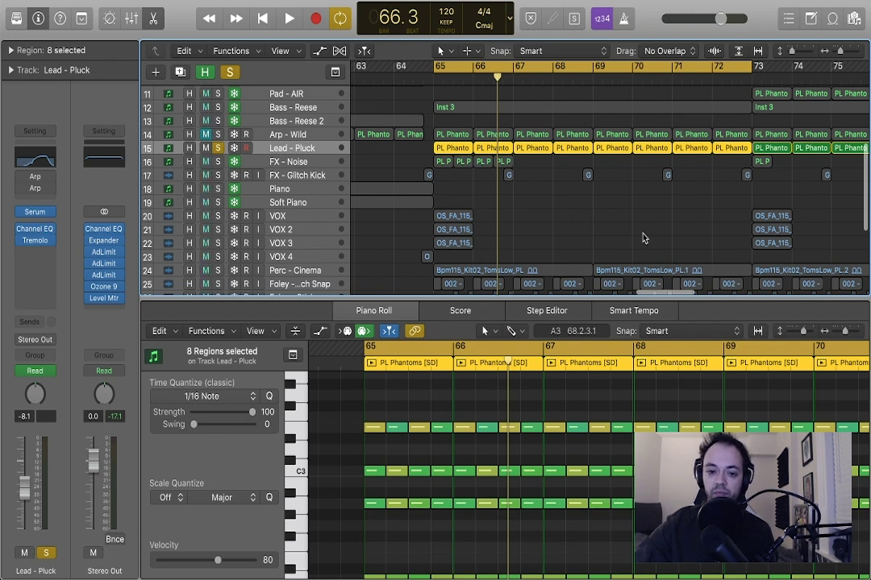
key("space")
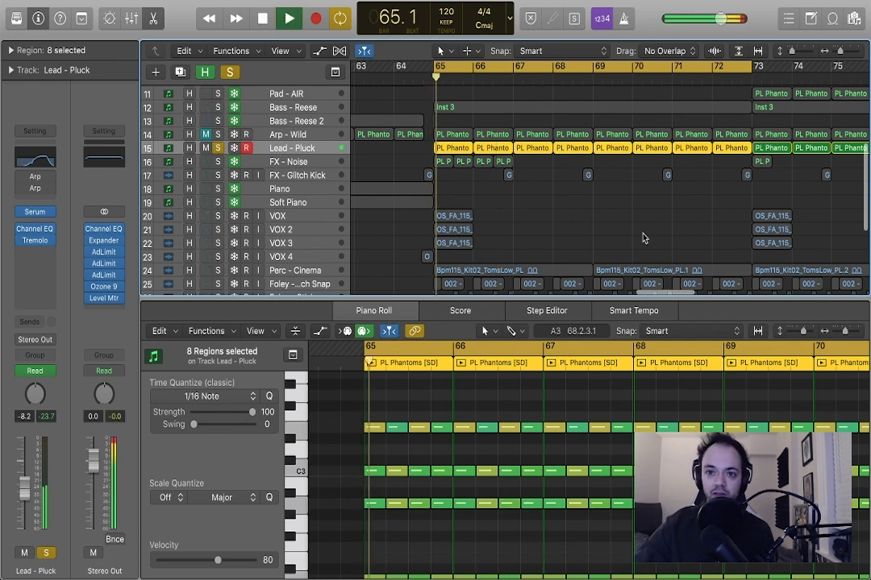
key("space")
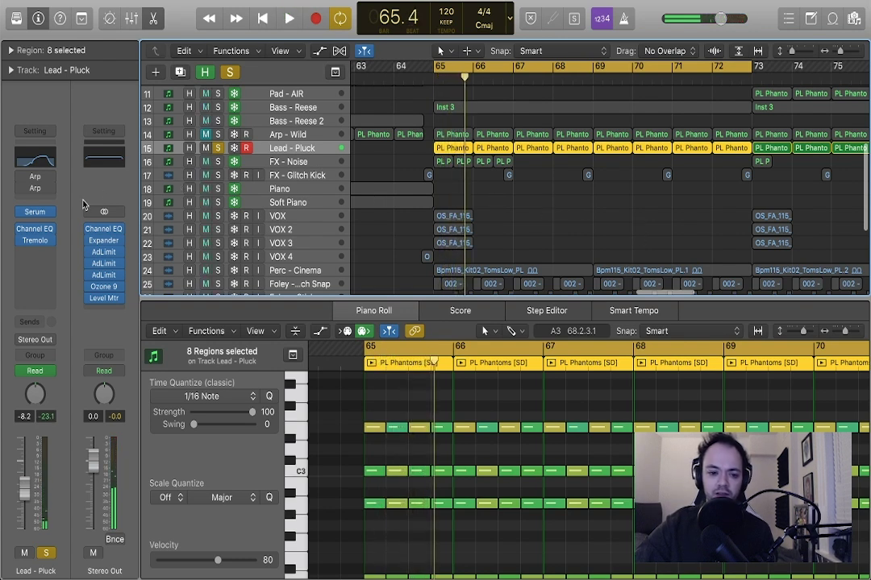
Step: Inspect the Lead - Pluck arpeggiator settings, then play to hear the arpeggiated lead
mouse_move(21, 179)
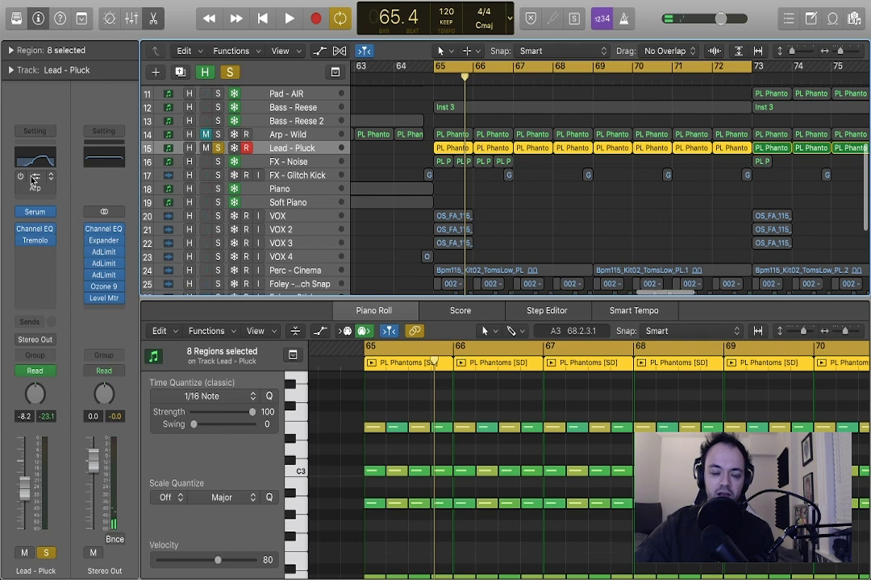
left_click(34, 182)
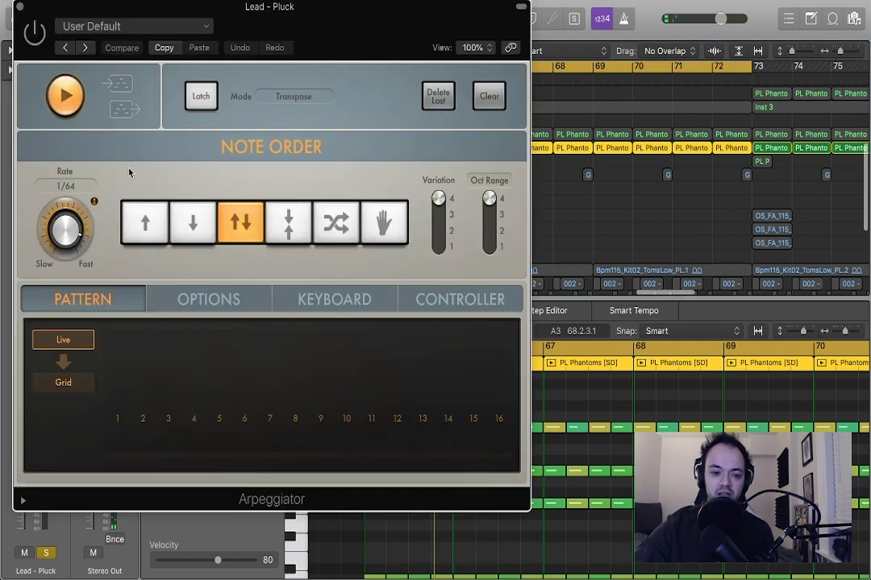
left_click(19, 7)
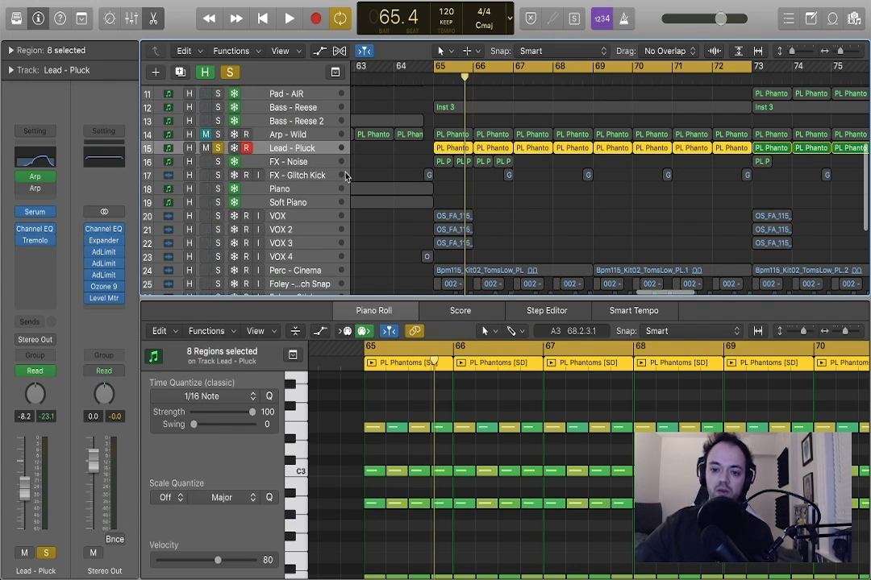
key("space")
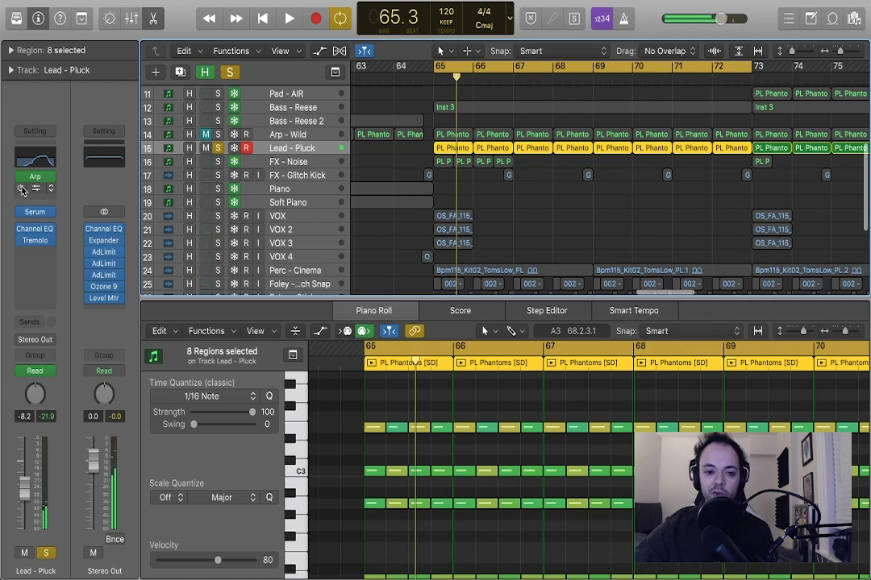
Step: Recheck the arpeggiator, play and stop, then take Lead - Pluck out of solo
left_click(36, 188)
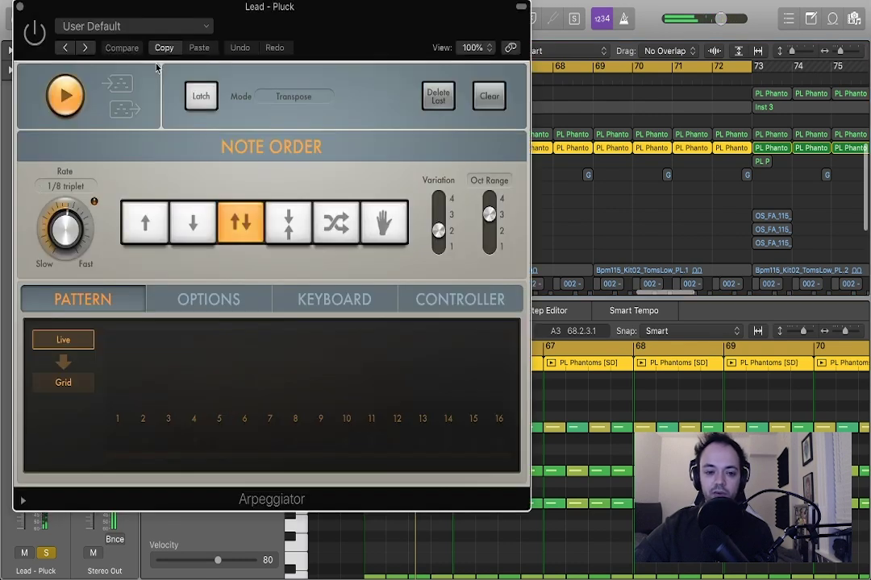
left_click(19, 8)
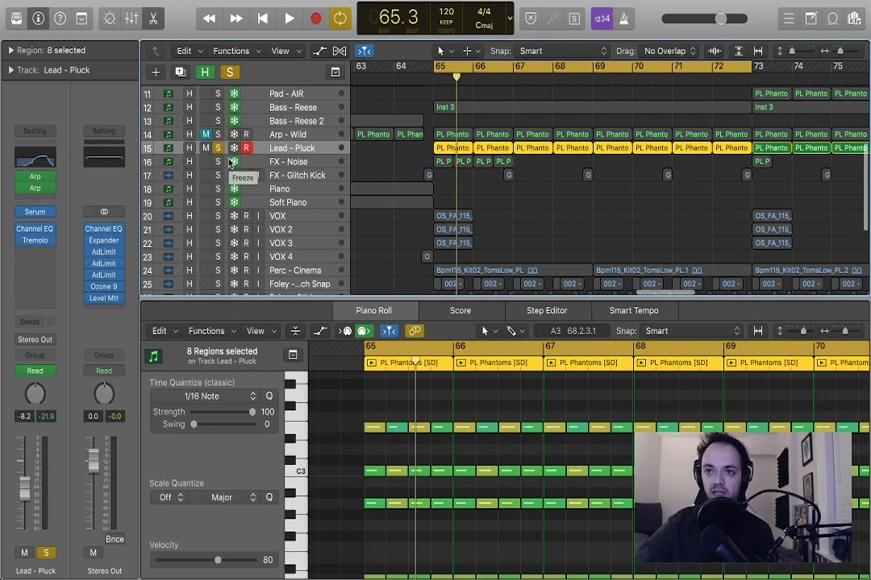
key("space")
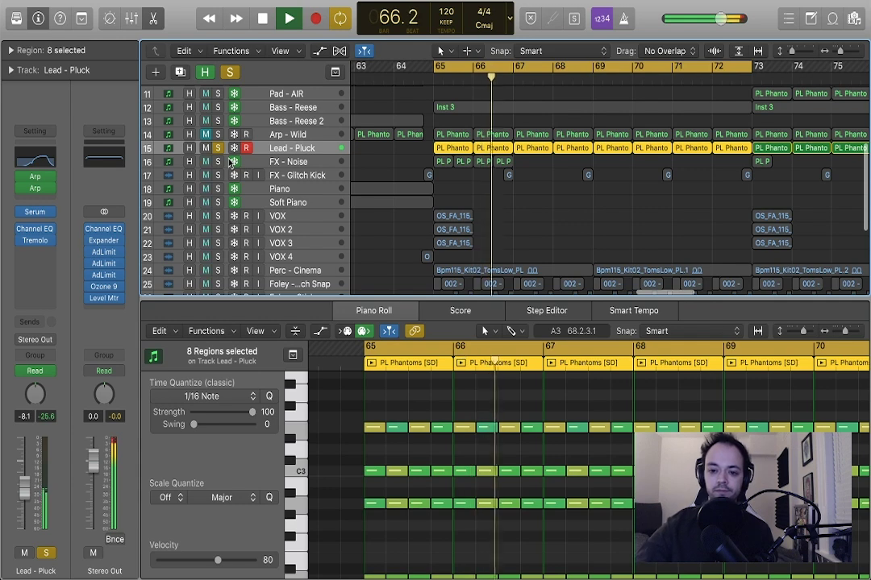
key("space")
left_click(217, 147)
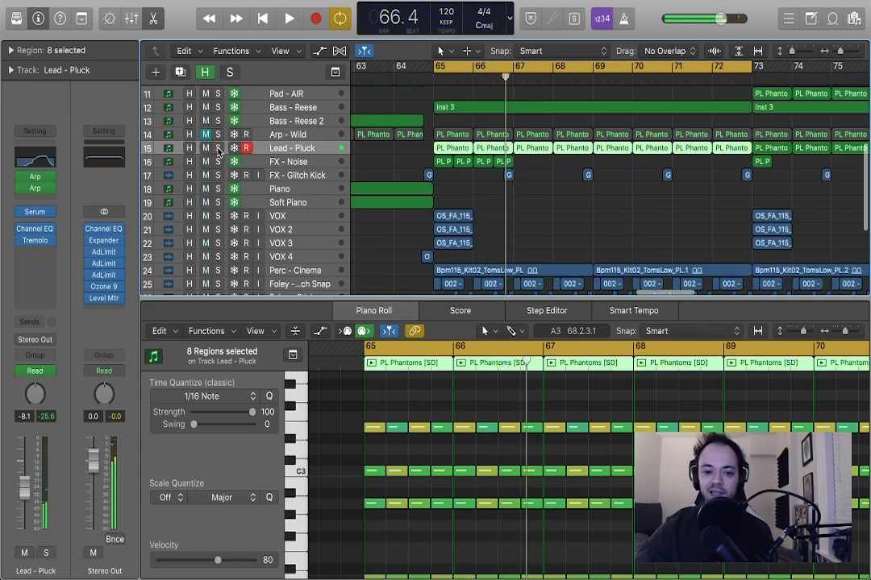
Step: Solo VOX, VOX 2 and VOX 3, and select the VOX track
scroll(375, 155, "down", 5)
scroll(489, 171, "down", 5)
scroll(489, 171, "up", 5)
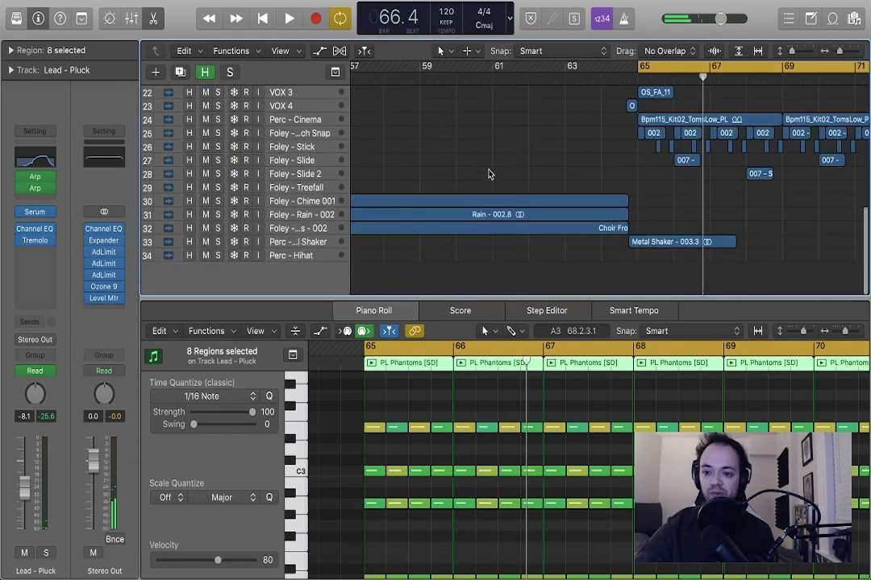
scroll(488, 174, "up", 5)
scroll(489, 172, "down", 5)
scroll(489, 173, "right", 5)
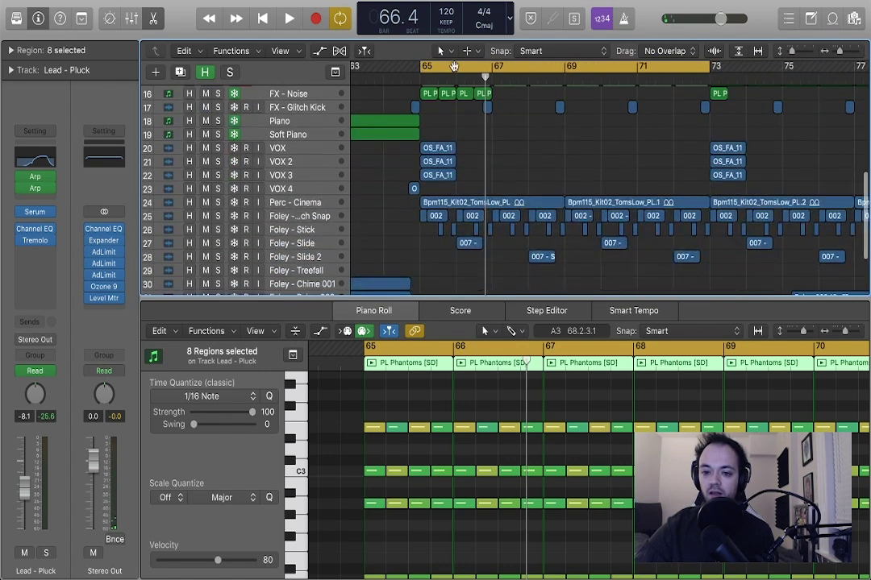
left_click_drag(218, 149, 218, 176)
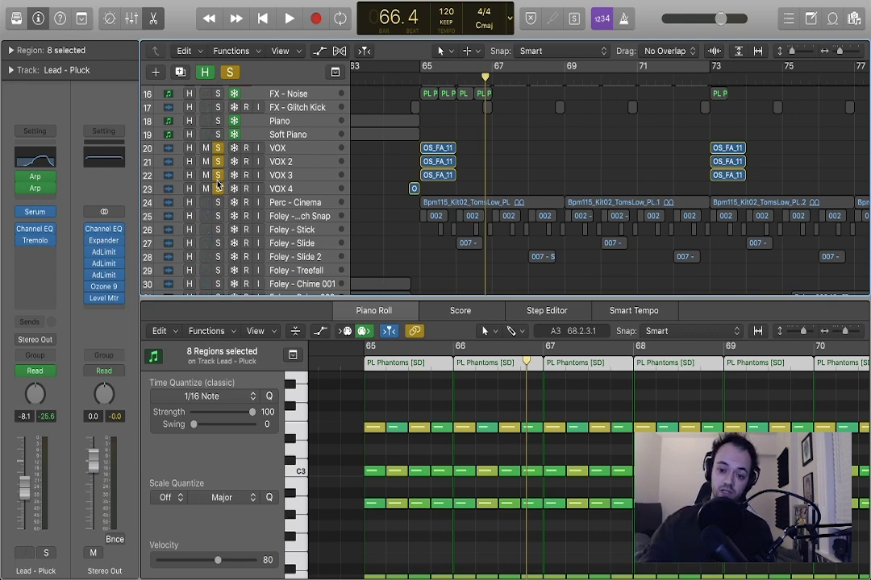
left_click(277, 148)
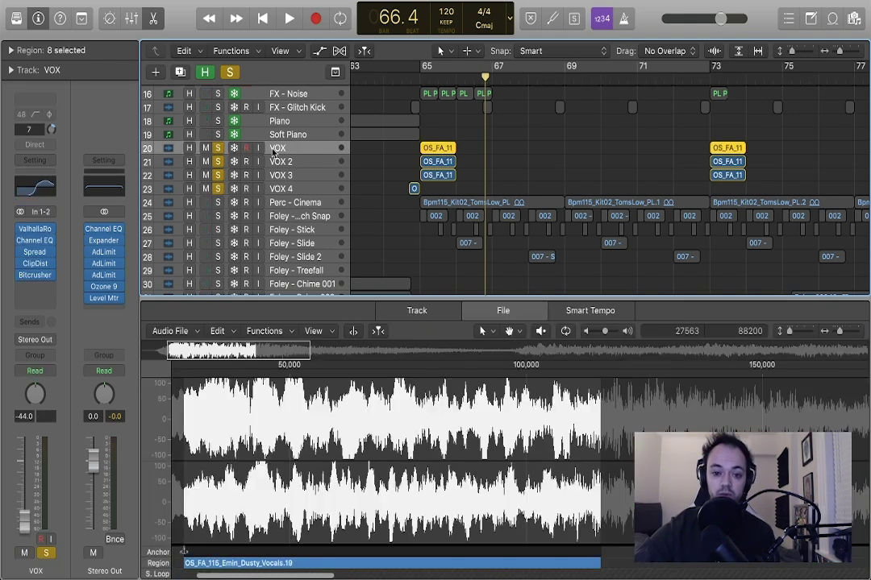
Step: Bypass the VOX ValhallaRoom, Channel EQ, stereo spread, clip distortion and Bitcrusher inserts
left_click(20, 228)
left_click(20, 240)
left_click(21, 251)
left_click(22, 263)
key("Escape")
left_click(20, 263)
left_click(20, 275)
Step: Solo only VOX, loop bars 65–73 to hear it dry, then re-enable its effect chain
left_click(217, 189)
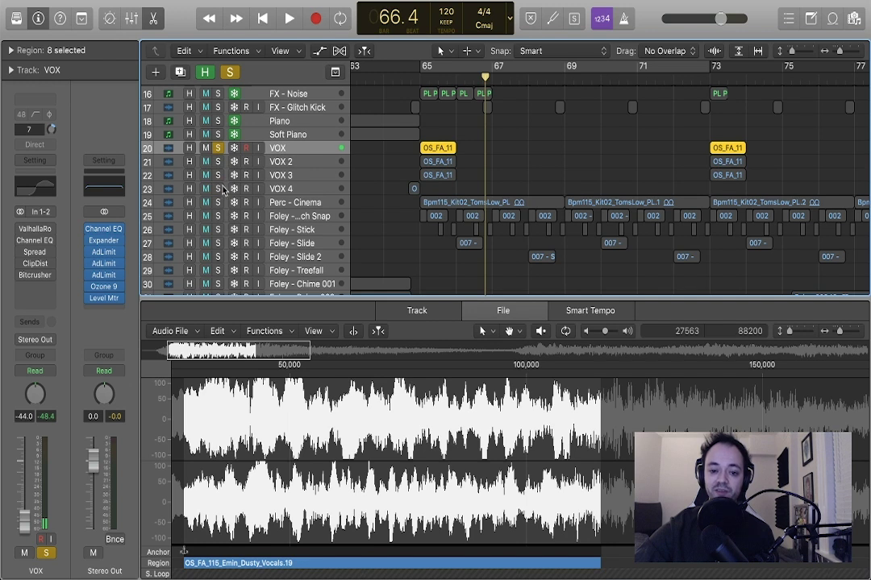
key("c")
left_click(498, 134)
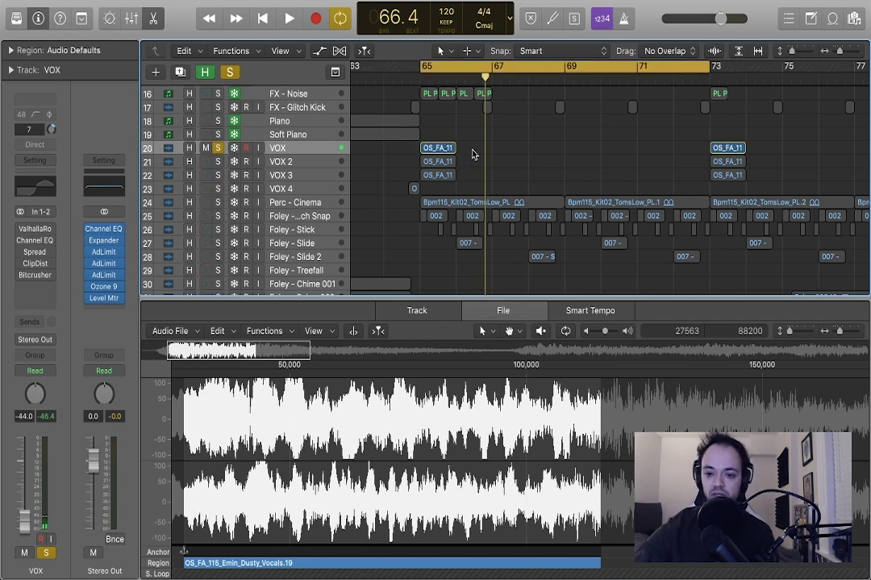
key("space")
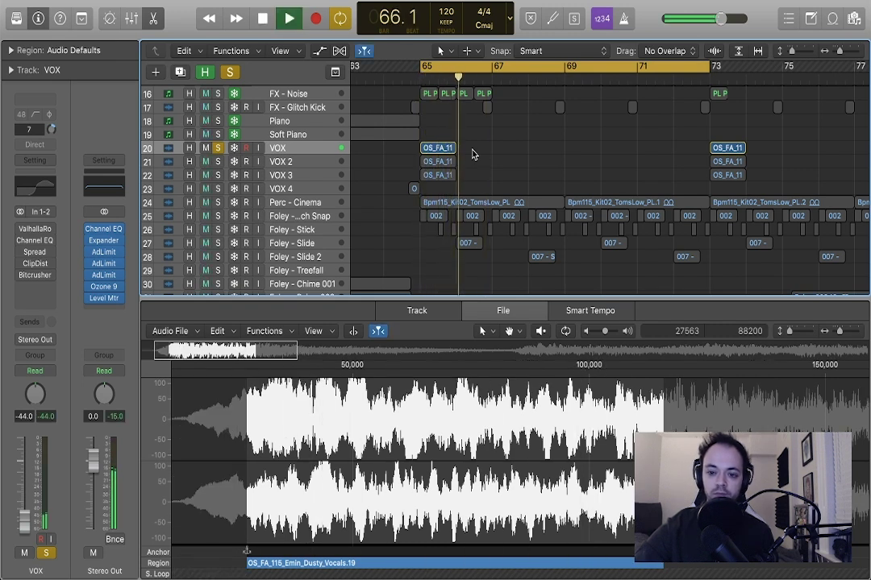
key("space")
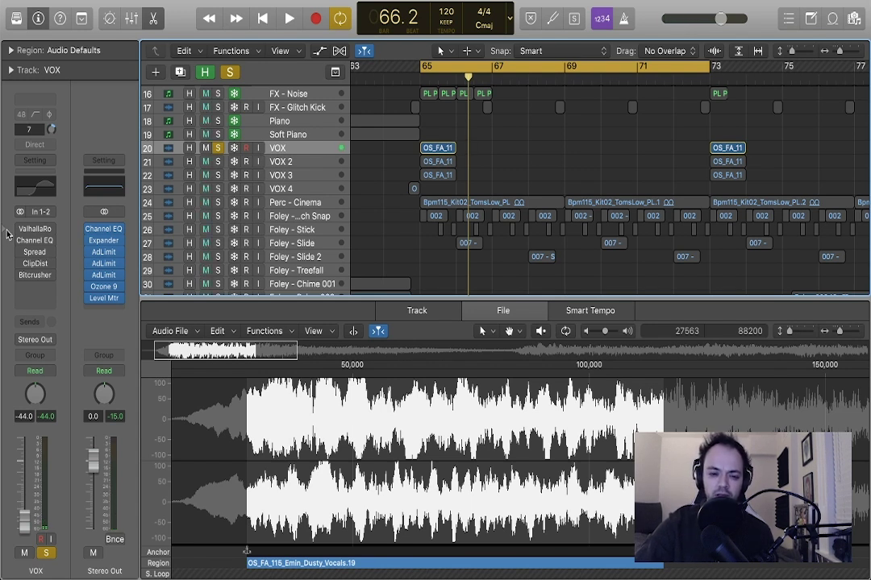
left_click_drag(22, 231, 22, 276)
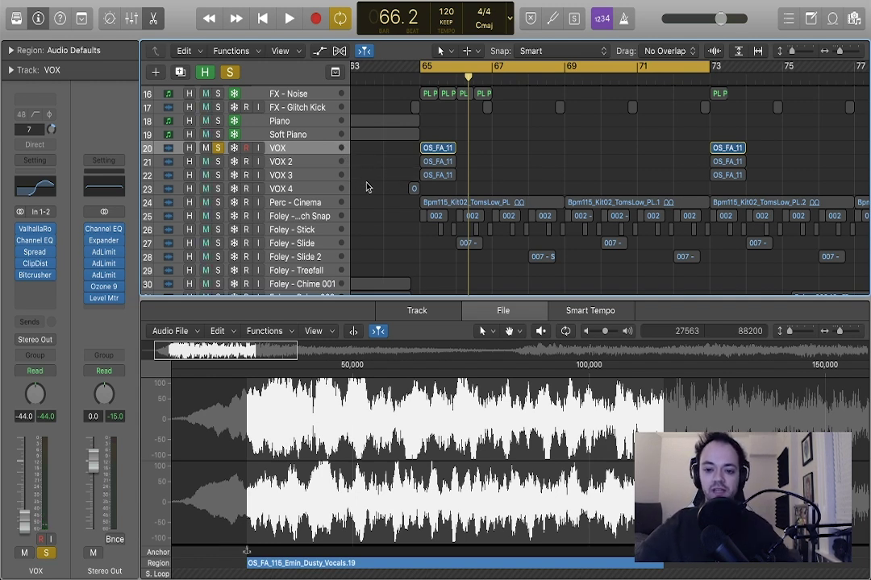
Step: Re-solo VOX 2 and VOX 3 and review the VOX clip distortion and stereo spread settings
left_click_drag(220, 163, 220, 179)
left_click(35, 262)
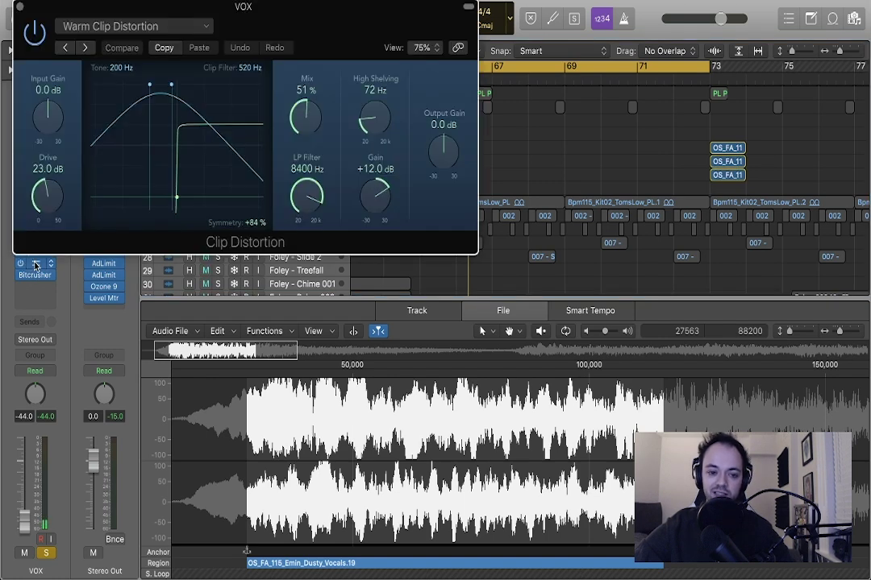
left_click(17, 7)
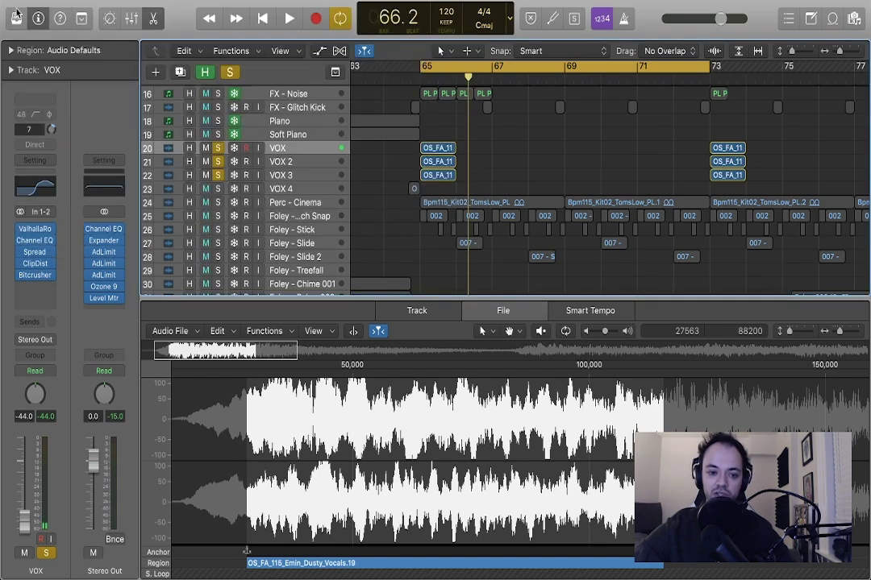
left_click(36, 253)
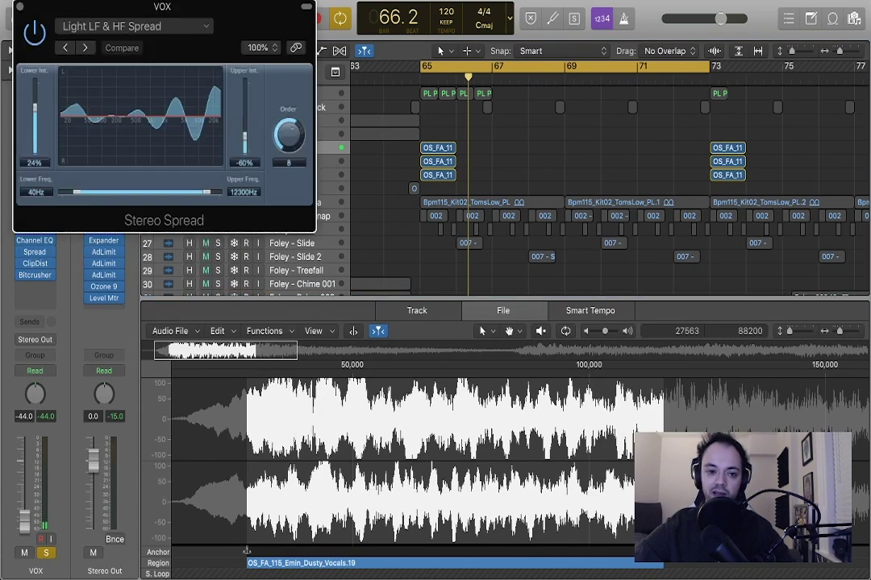
left_click(20, 8)
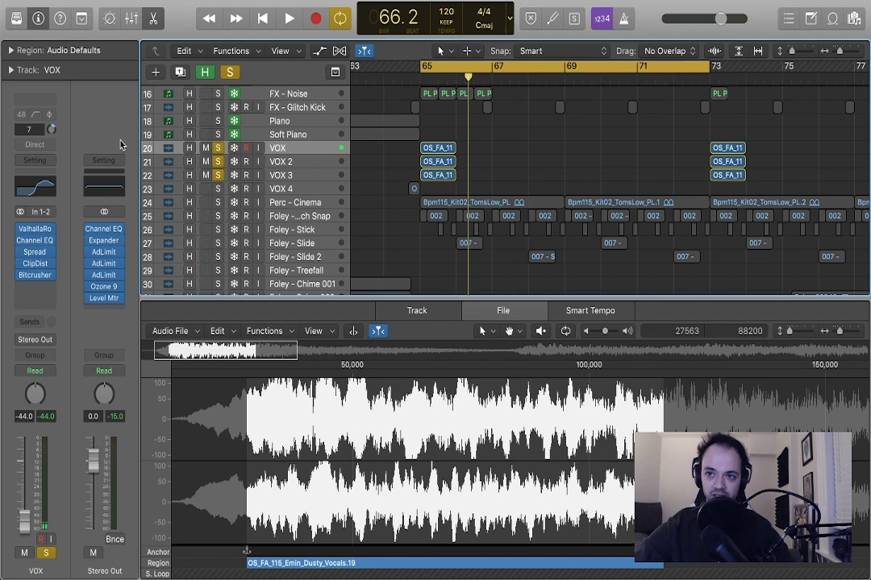
Step: Review the ValhallaRoom reverb settings on VOX
mouse_move(18, 280)
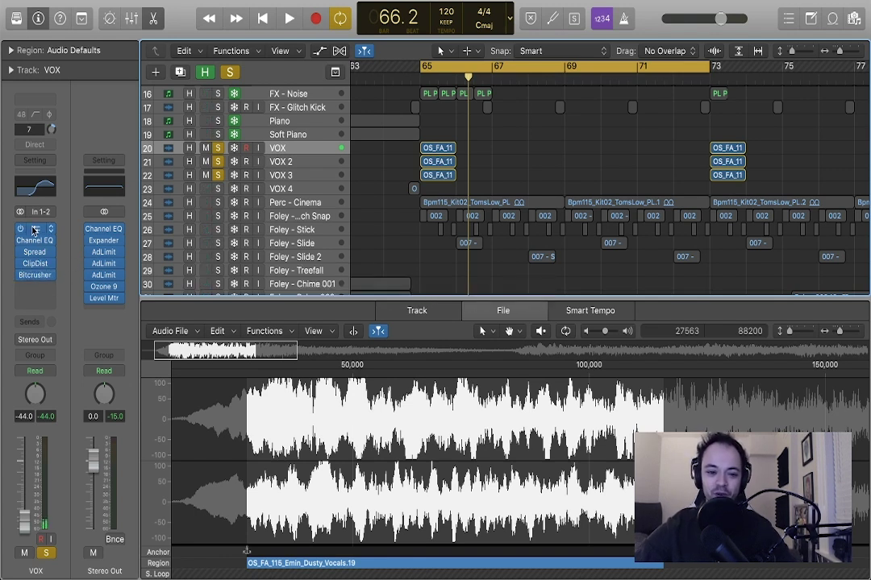
left_click(34, 230)
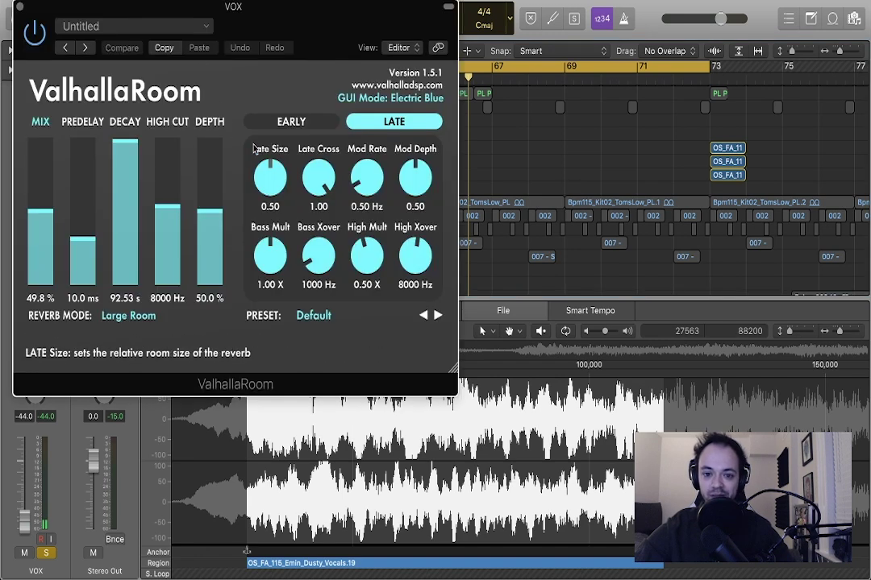
left_click(20, 8)
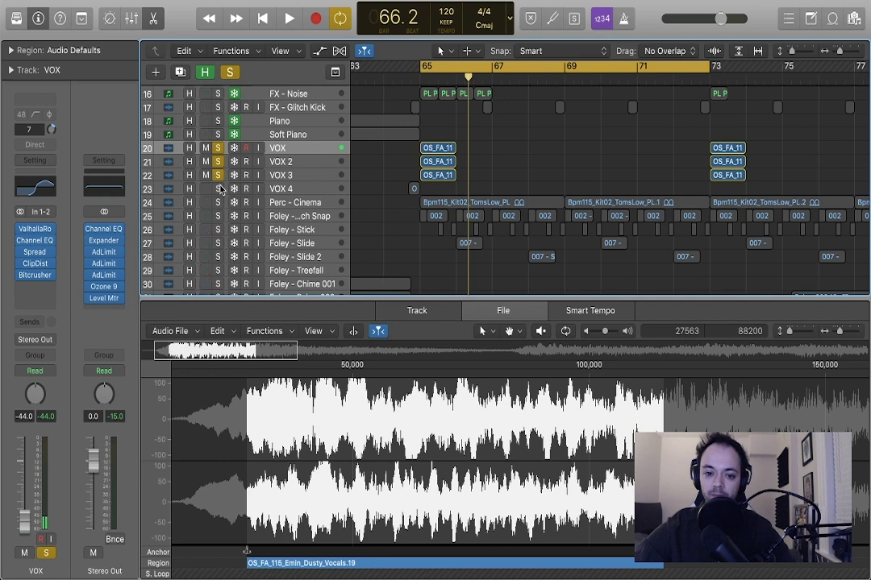
Step: Turn off the bars 65–73 loop and play the soloed vocals from bar 64
left_click(476, 64)
left_click(383, 74)
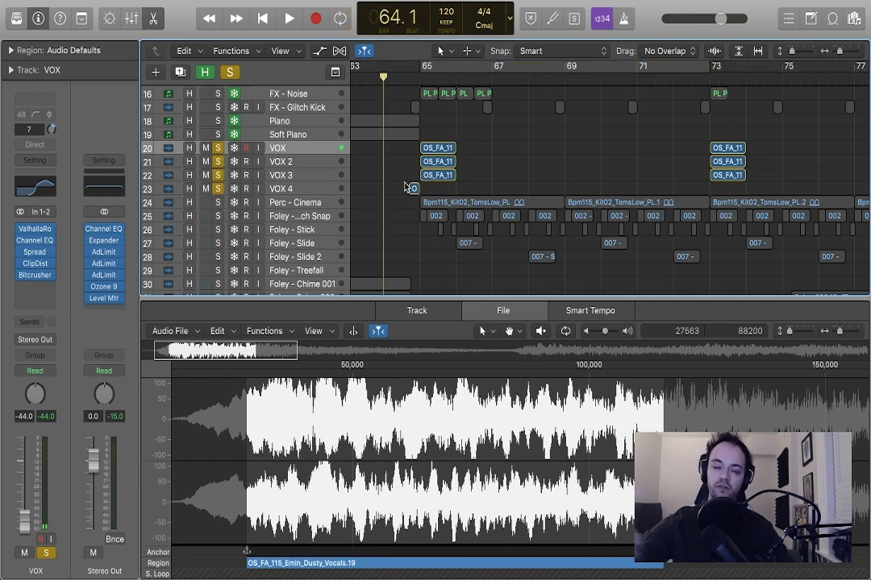
key("space")
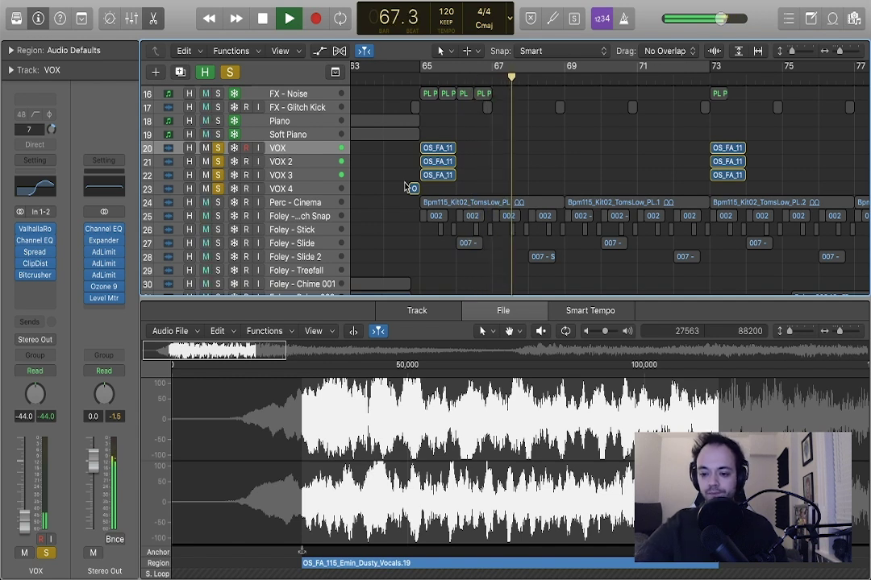
key("space")
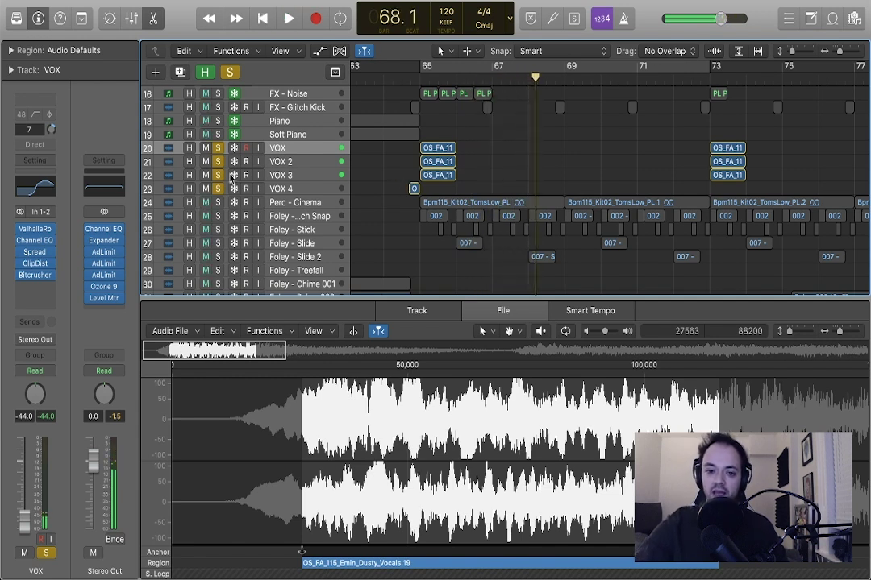
Step: Clear the VOX, VOX 2 and VOX 3 solos
left_click(218, 188)
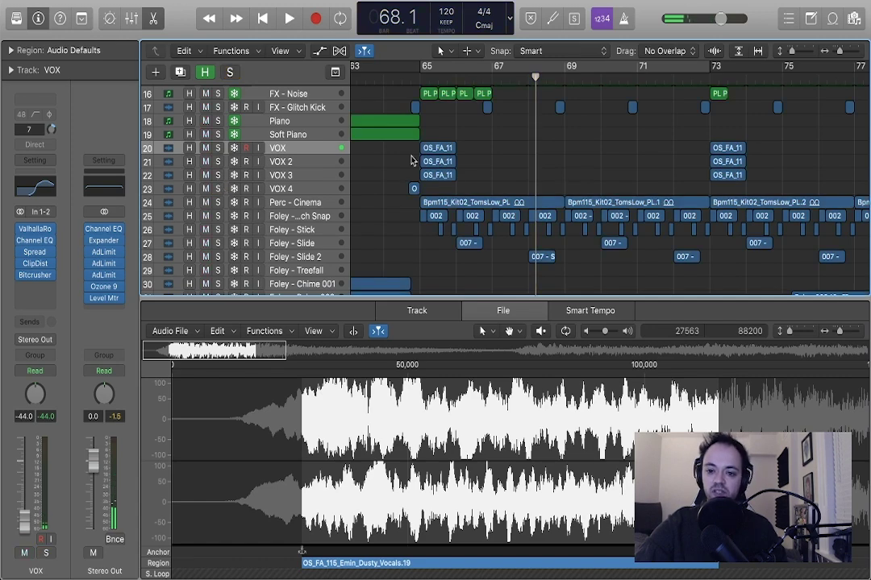
scroll(412, 160, "down", 3)
scroll(440, 153, "up", 3)
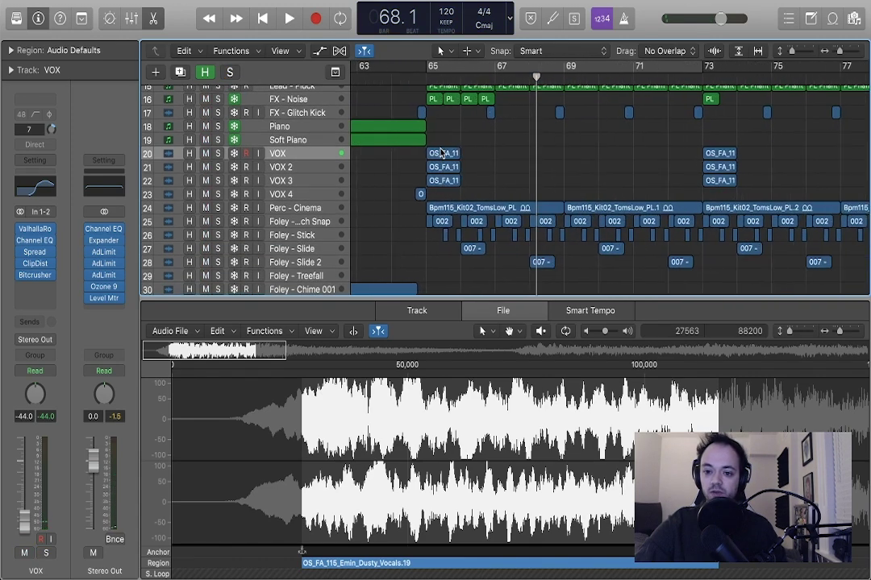
scroll(440, 153, "up", 5)
scroll(549, 156, "left", 2)
scroll(548, 155, "down", 4)
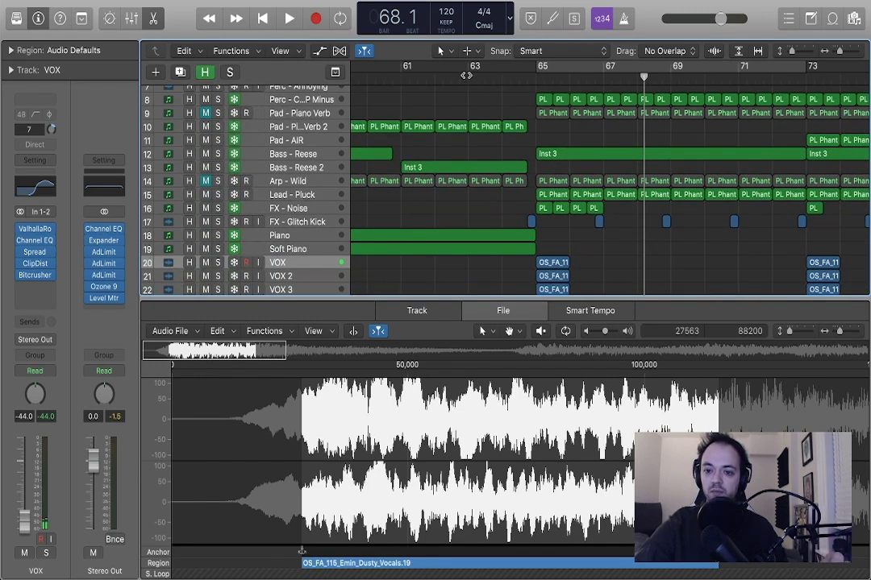
Step: Play the full arrangement from bar 63, zoomed out to show more bars
left_click(466, 75)
key("space")
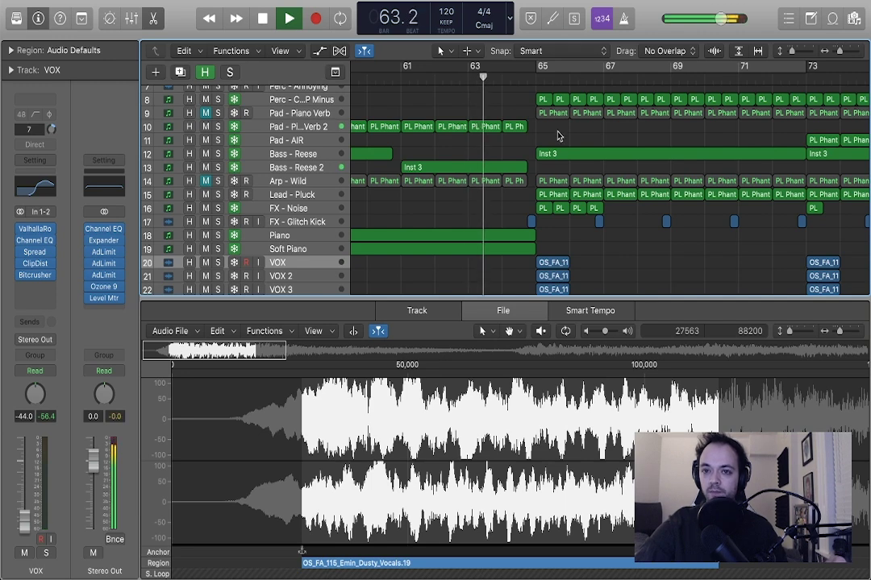
key("super+Left")
scroll(557, 137, "down", 3)
Step: Close the audio file editor to show all tracks and stop playback
left_click_drag(798, 51, 792, 54)
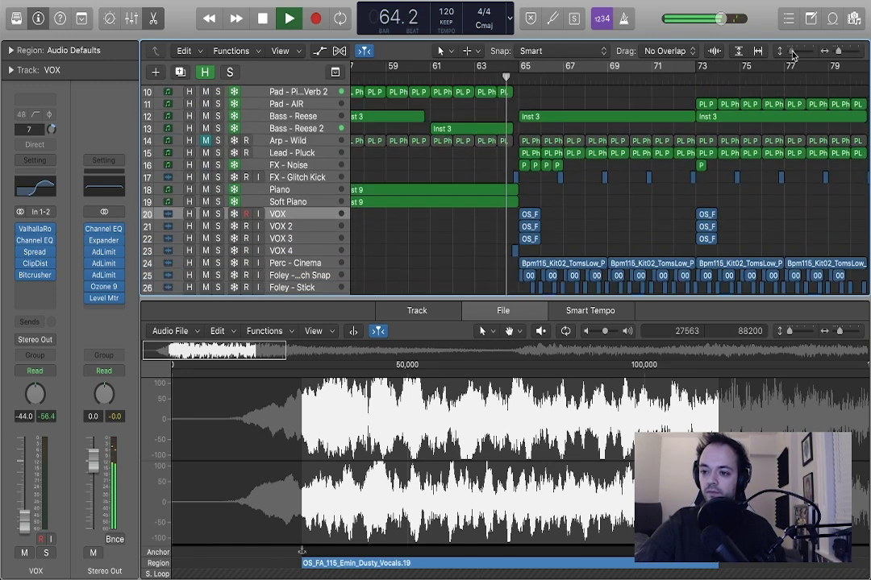
key("e")
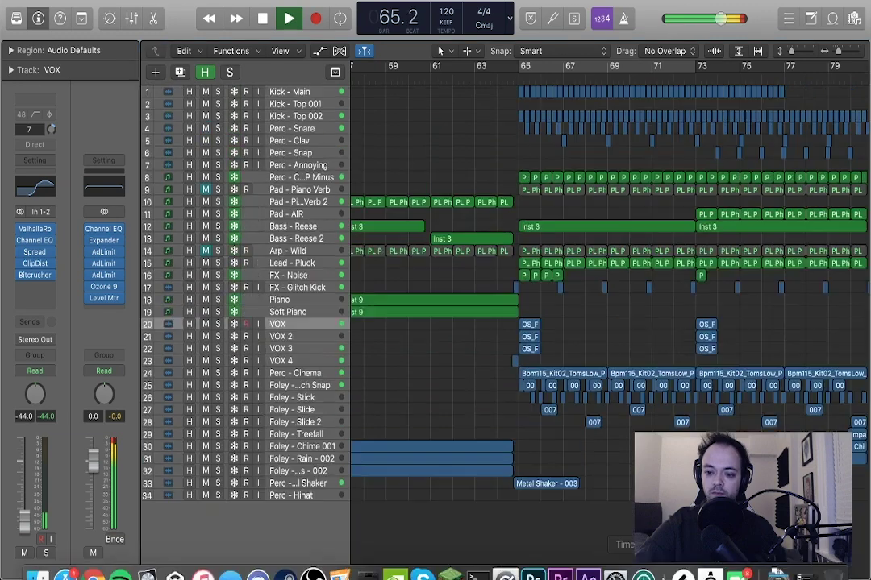
scroll(571, 332, "right", 5)
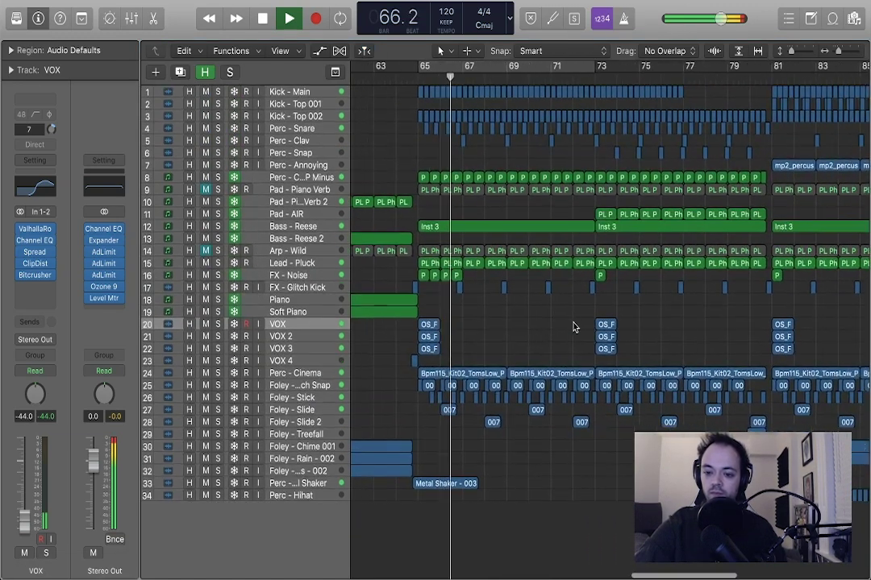
key("space")
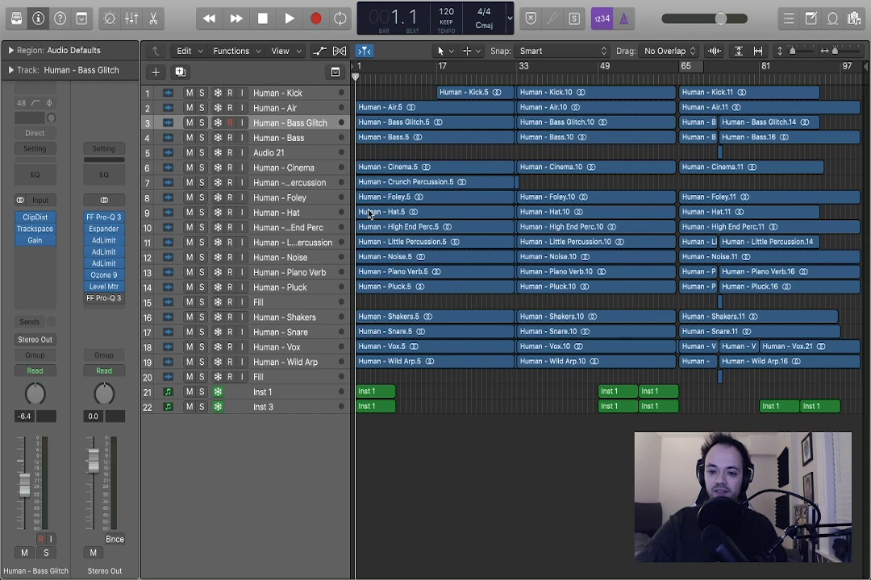
Step: Zoom the arrangement in and back out, then select the Human - Kick track
key("super+Right")
key("super+Right")
key("super+Left")
key("super+Left")
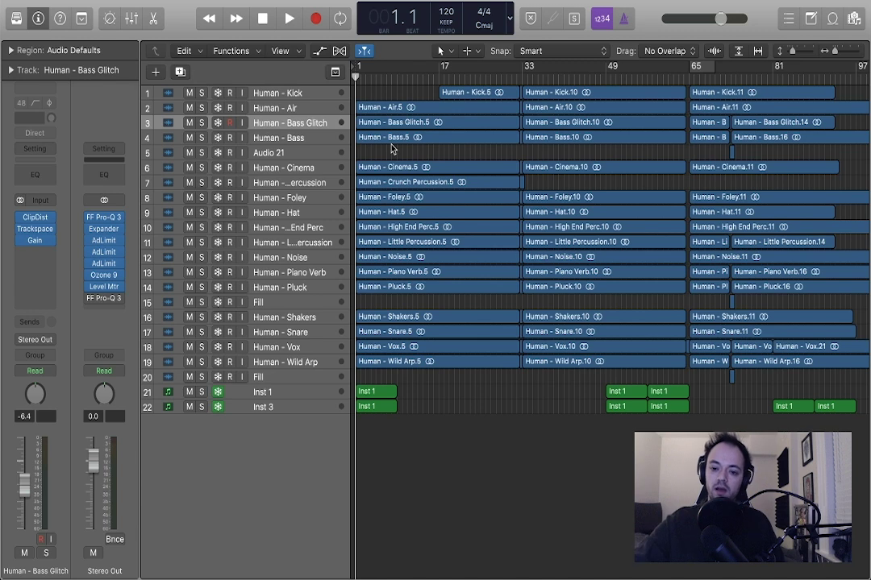
scroll(479, 83, "up", 5)
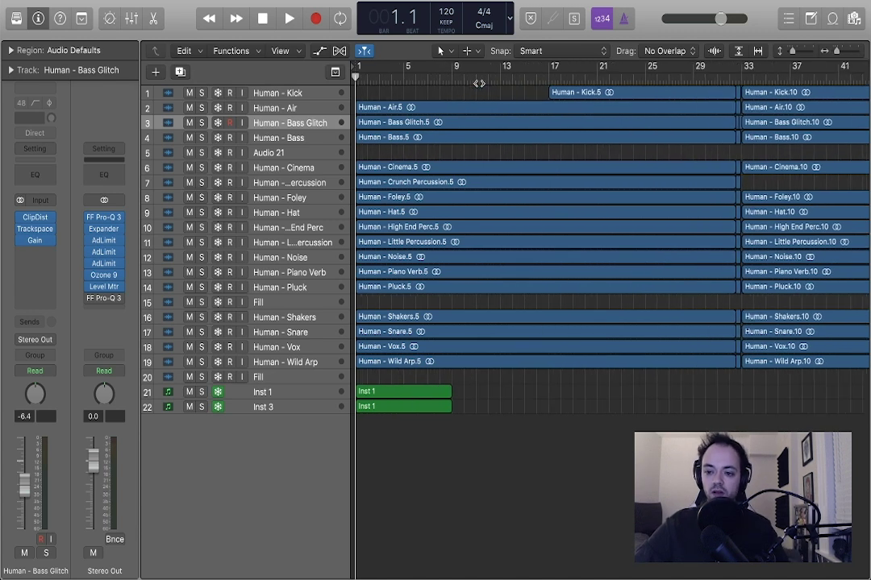
scroll(479, 83, "down", 3)
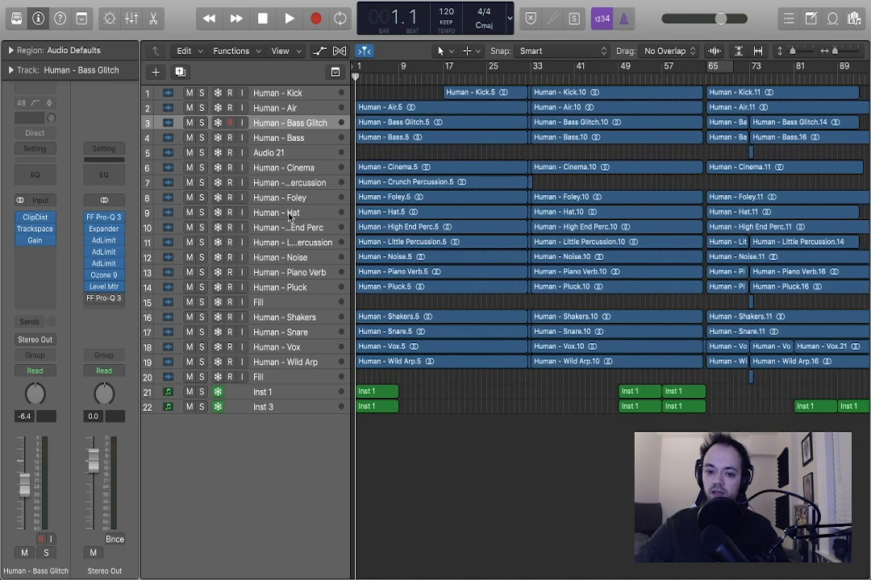
left_click(267, 94)
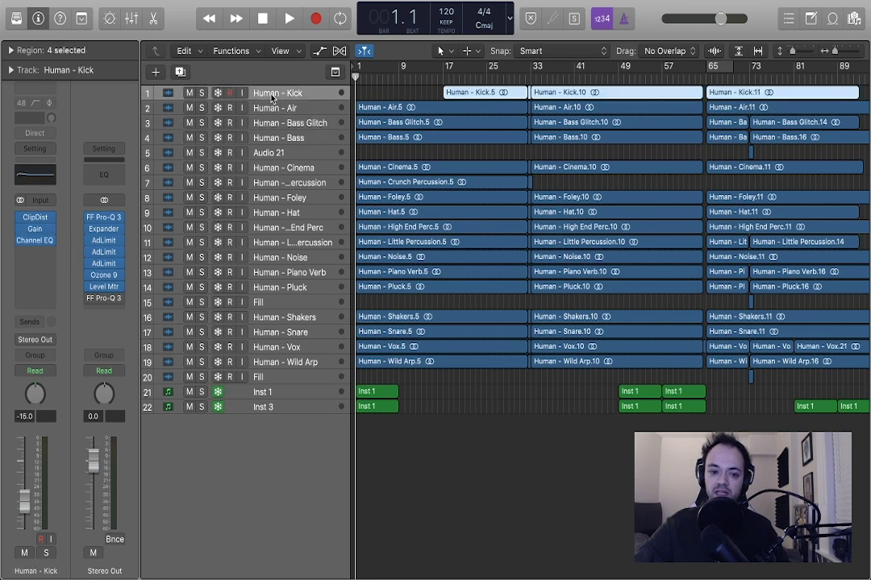
Step: Step down through Air, Bass, Cinema and the percussion stems, then back up to Human - Pluck
key("Down")
key("Down")
key("Down")
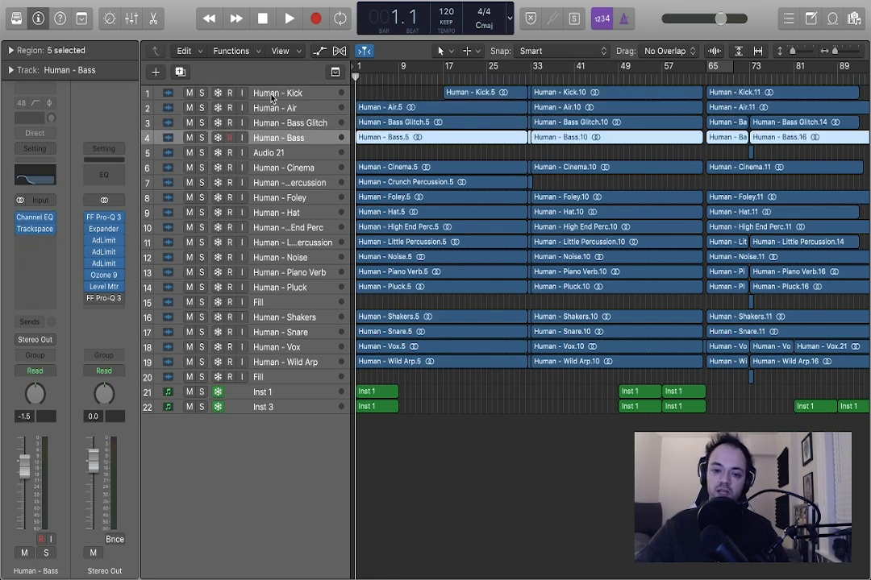
key("Down")
key("Down")
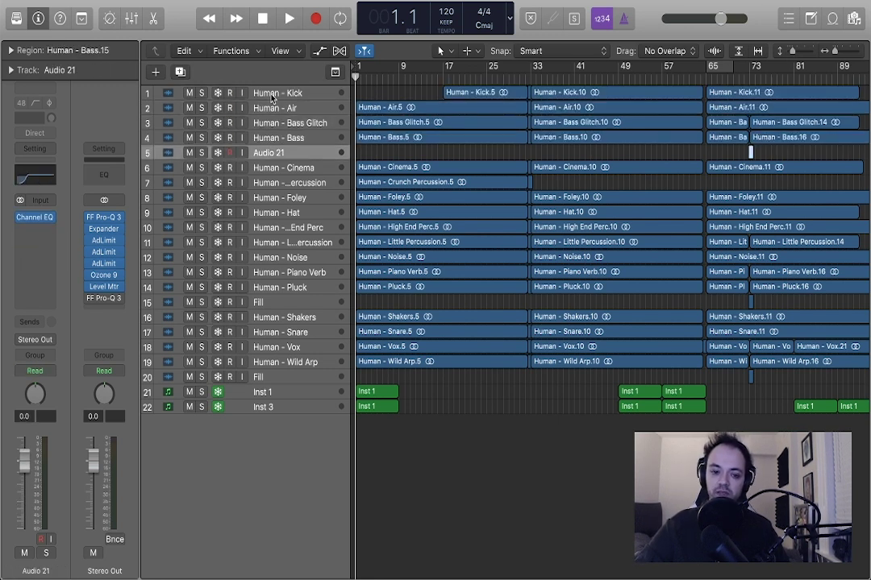
key("Down")
key("Down")
key("Down")
key("Down")
key("Down")
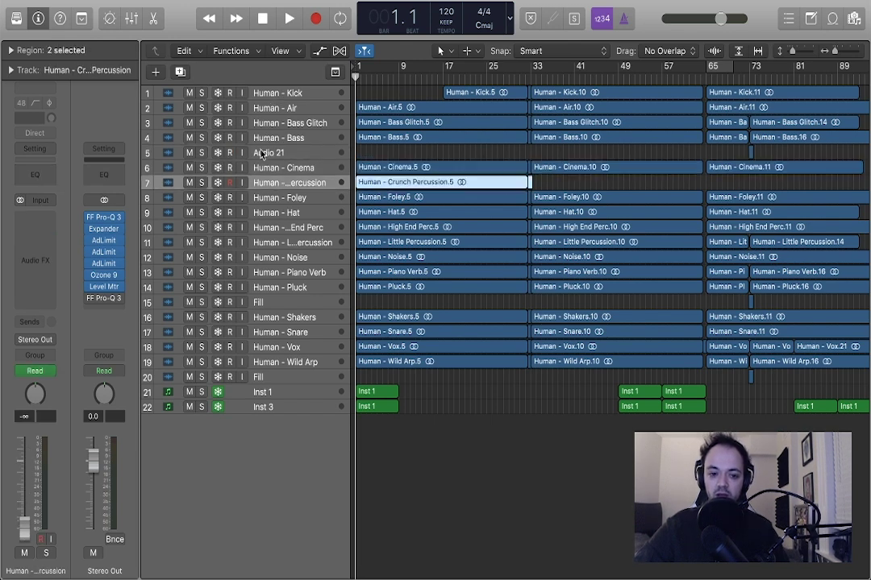
key("Down")
key("Down")
key("Down")
key("Down")
key("Down")
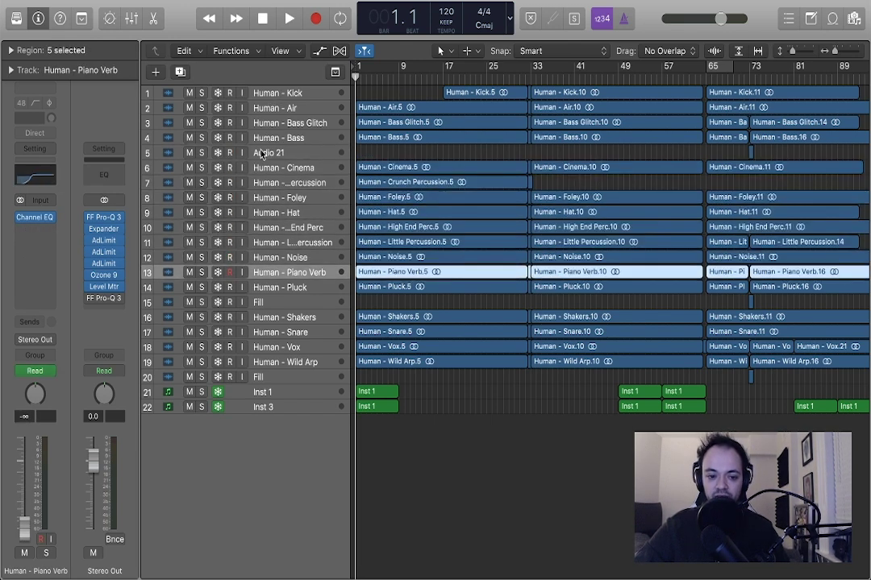
key("Up")
key("Up")
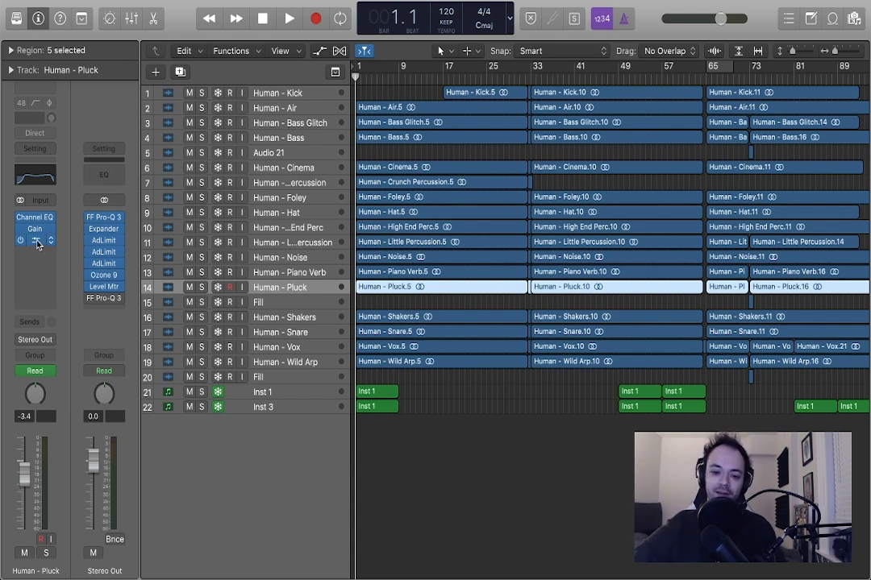
Step: Glance at Human - Pluck's FF Pro-Q 3, reselect Pluck, then open the Stereo Out FF Pro-Q 3
left_click(37, 242)
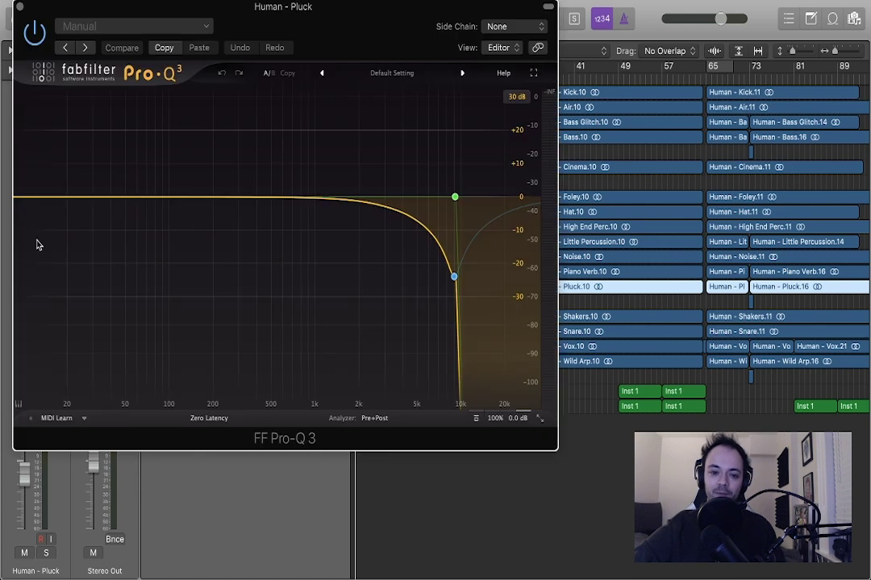
left_click(20, 6)
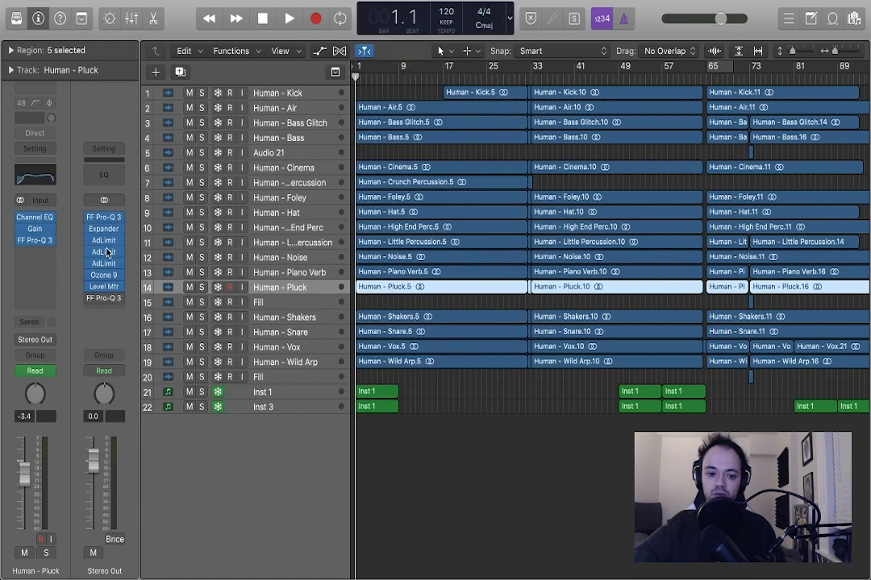
left_click(265, 304)
key("super+z")
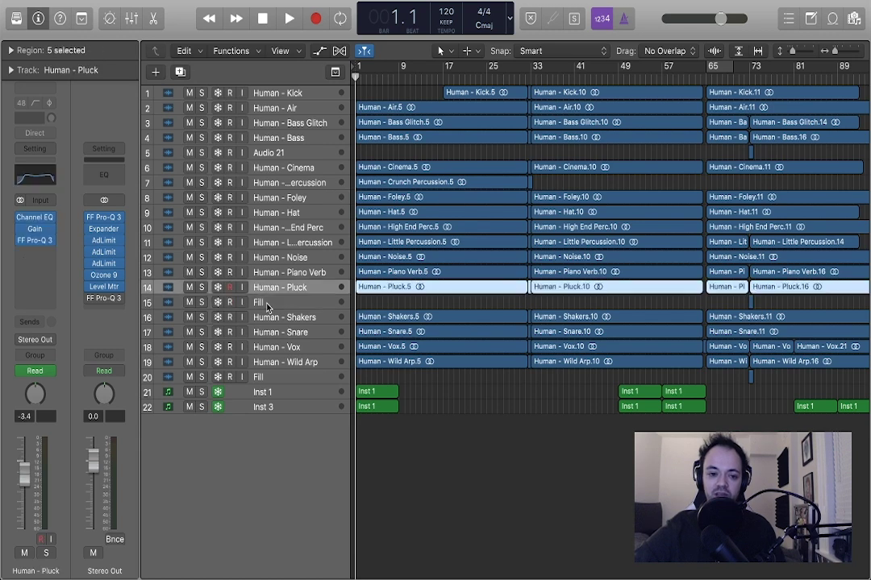
left_click(103, 221)
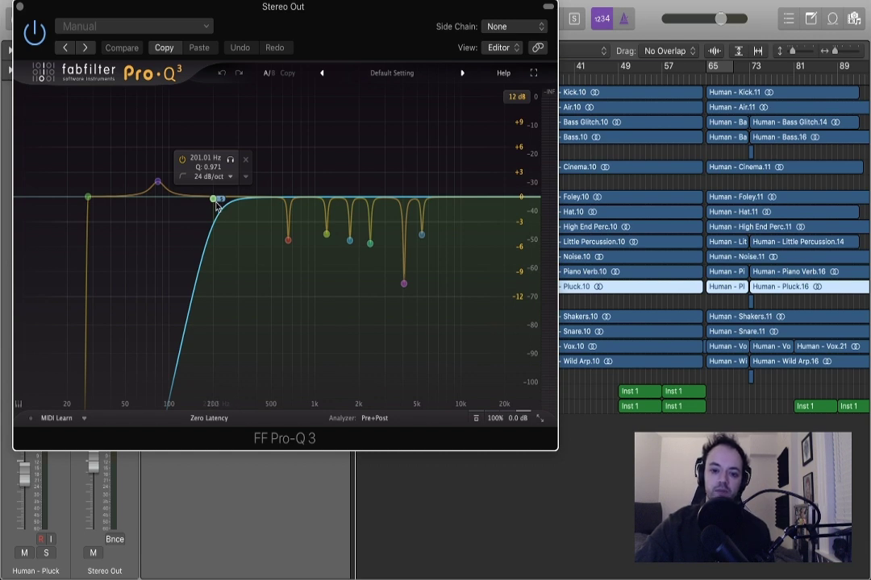
Step: Inspect the Pro-Q 3 high-pass band (24 dB/oct near 201 Hz), then close the master EQ
left_click(213, 200)
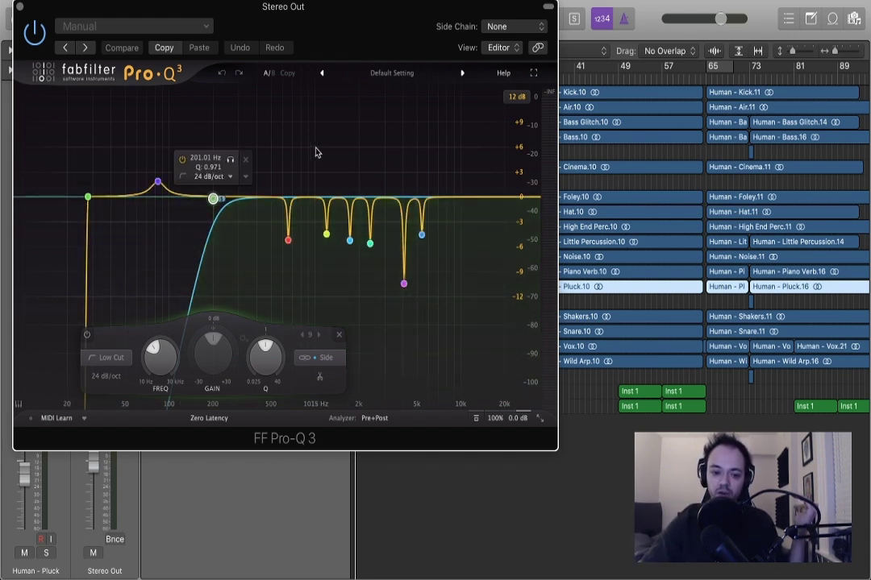
left_click(20, 8)
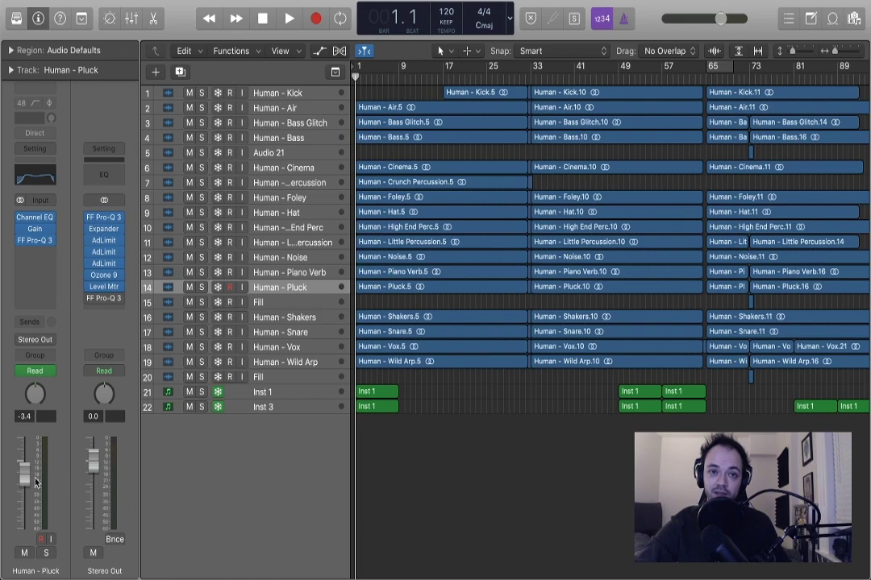
Step: Enlarge the track rows, briefly show then hide the volume automation lanes, and shrink the rows back
key("Up")
key("super+Down")
key("a")
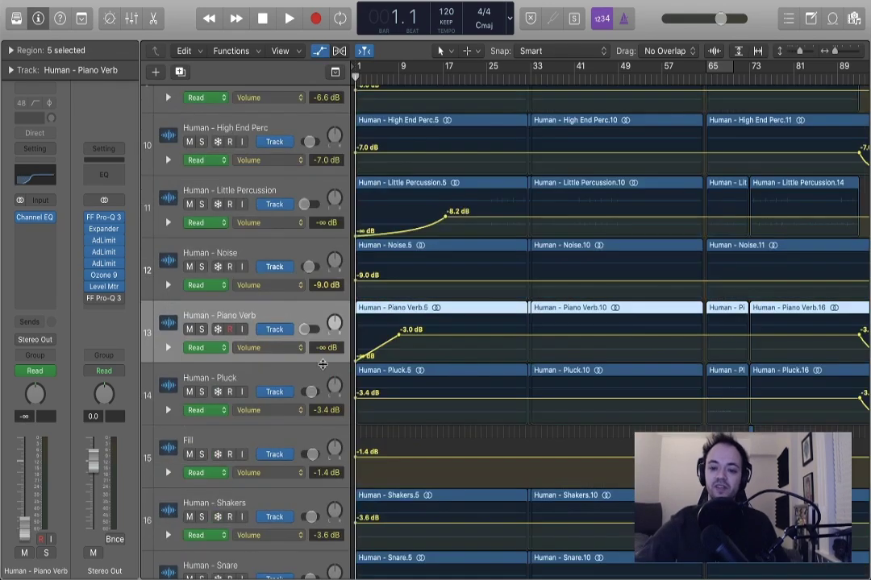
scroll(396, 323, "down", 5)
scroll(397, 323, "up", 15)
key("a")
key("super+Up")
Step: Reselect Human - Pluck, view its Gain plug-in, and clear the region selection
key("Up")
key("Down")
key("Down")
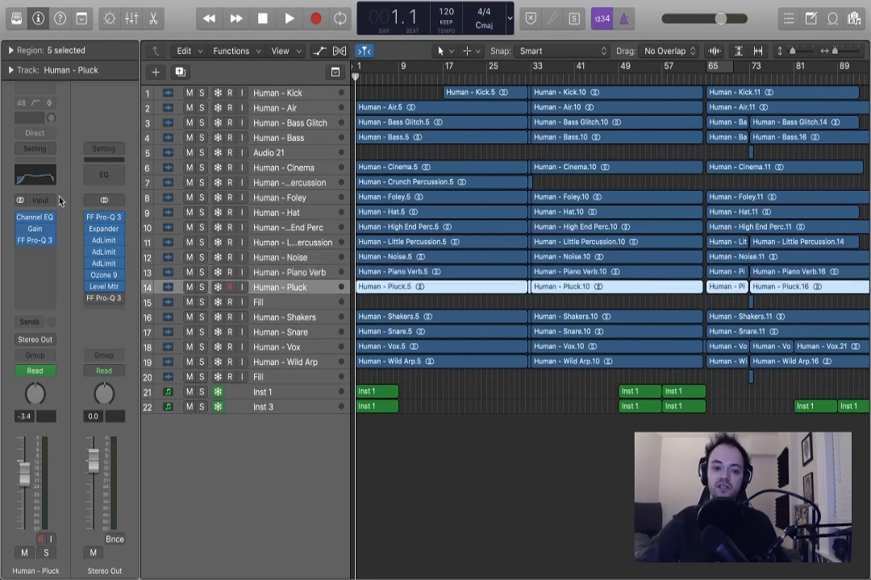
left_click(35, 228)
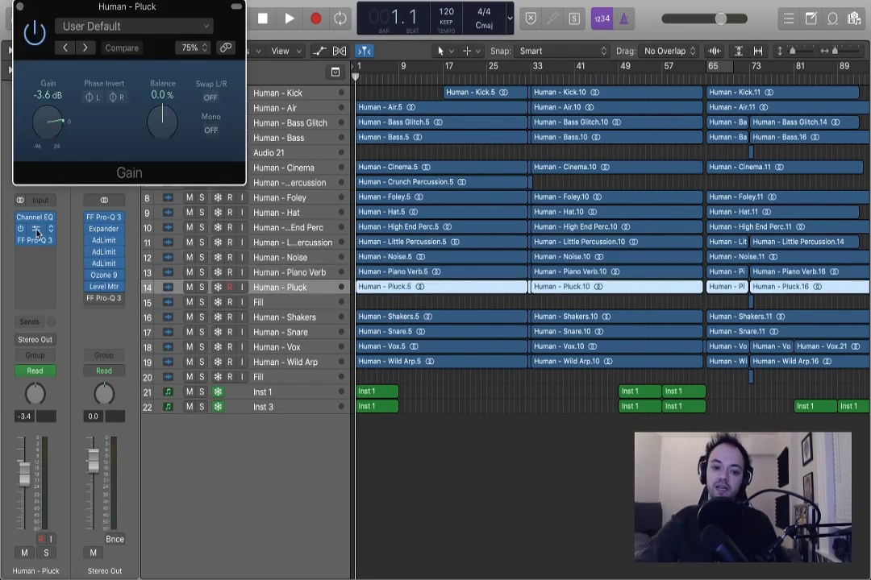
left_click(19, 7)
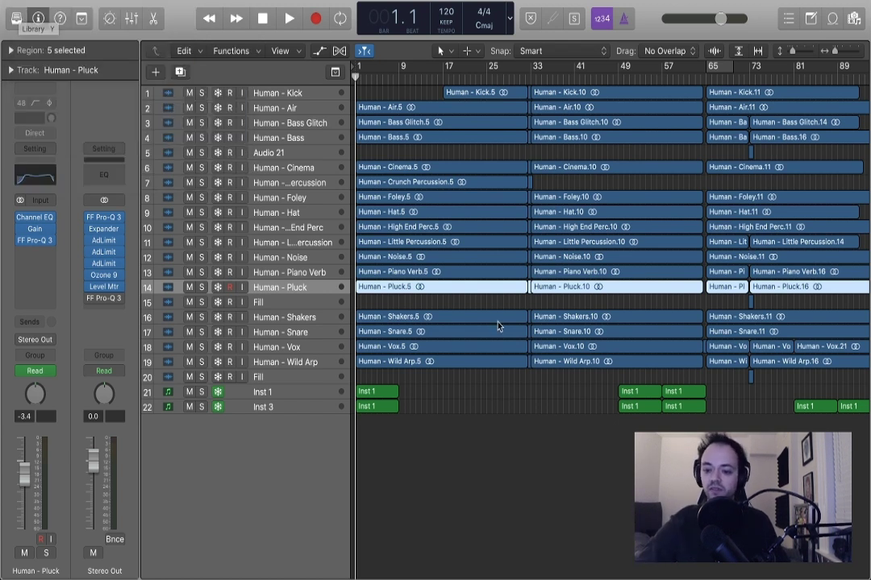
left_click(498, 417)
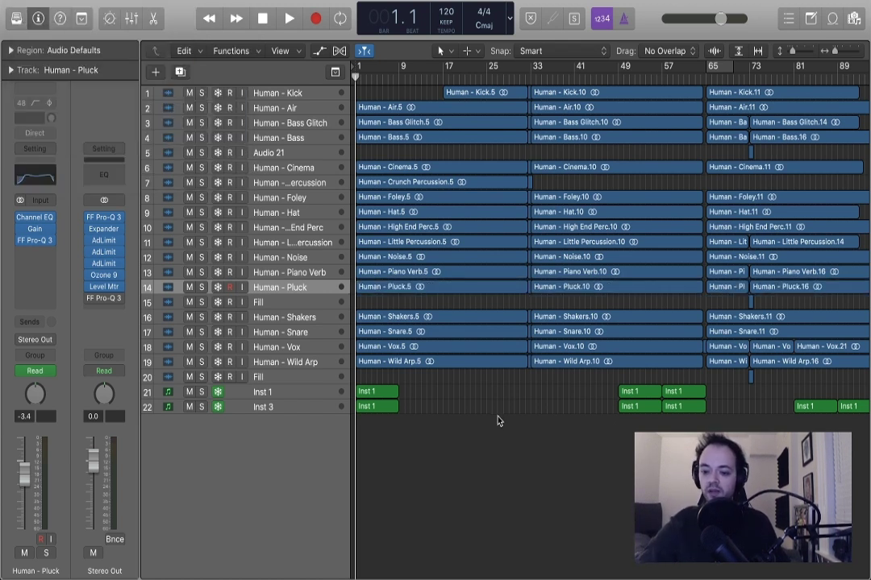
Step: View the Stereo Out Expander and Adaptive Limiter, then move the playhead to bar 17
left_click(104, 230)
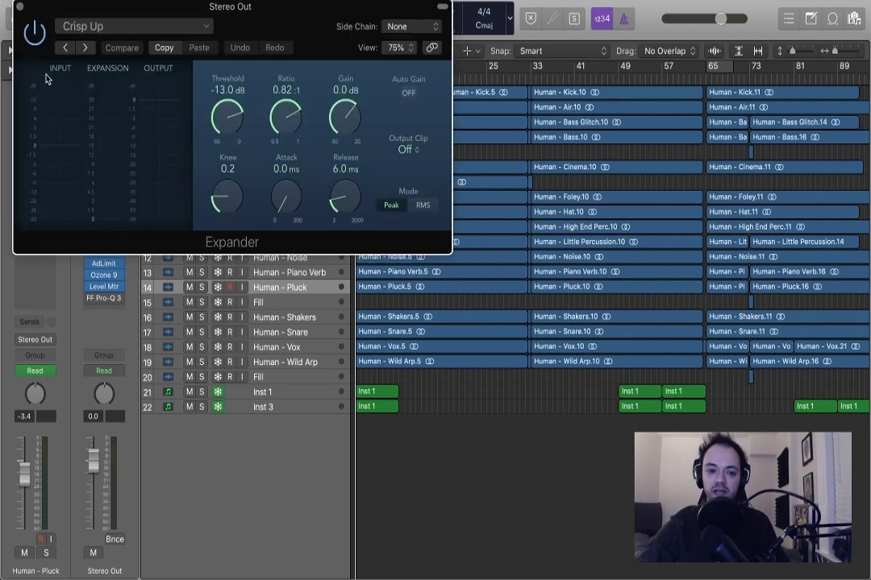
left_click(19, 7)
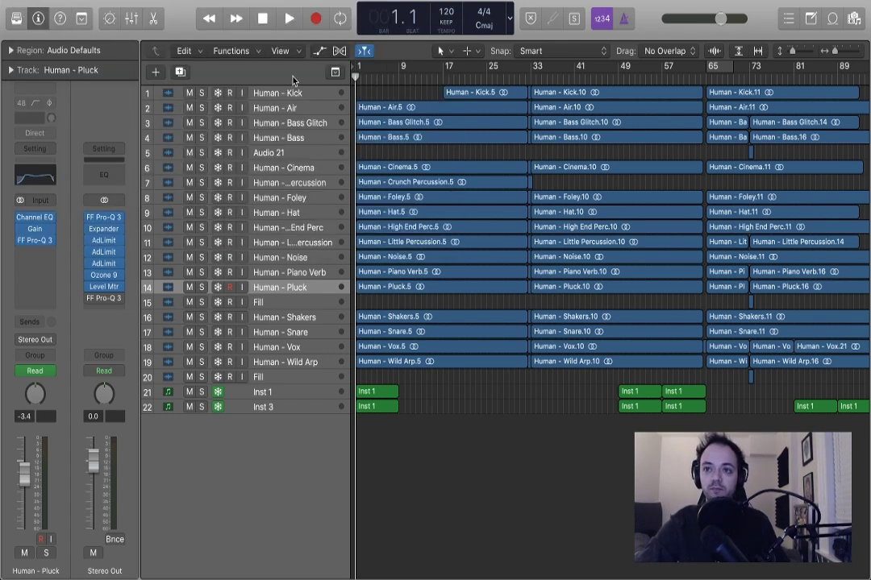
key("Down")
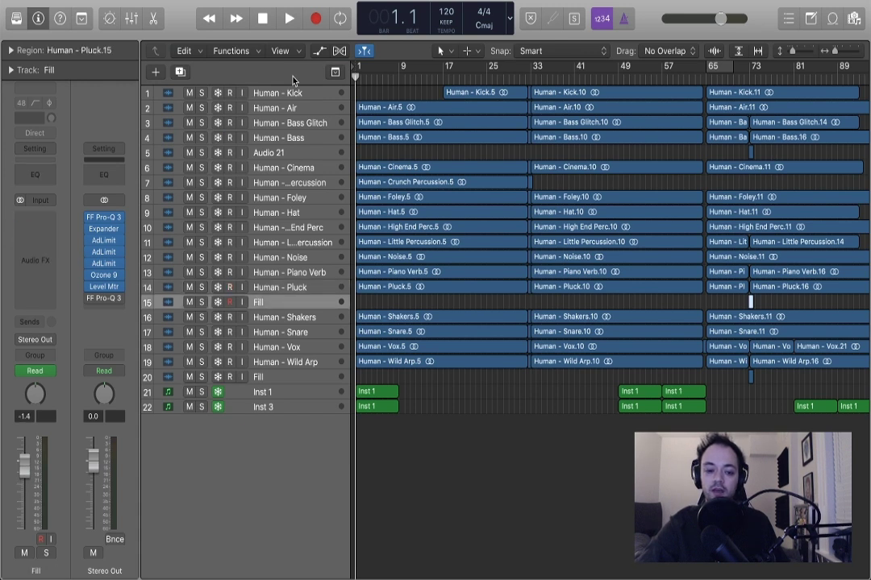
left_click_drag(104, 244, 104, 265)
left_click(103, 264)
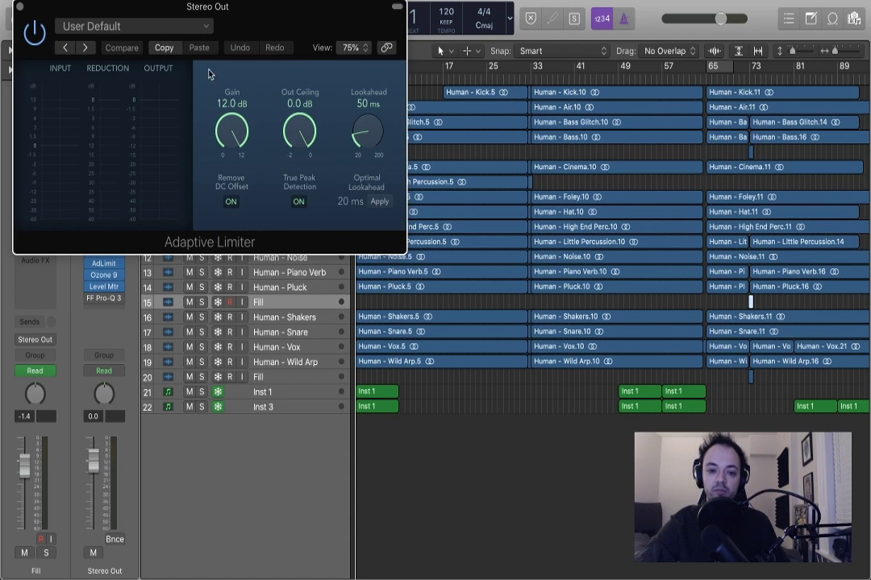
left_click(20, 8)
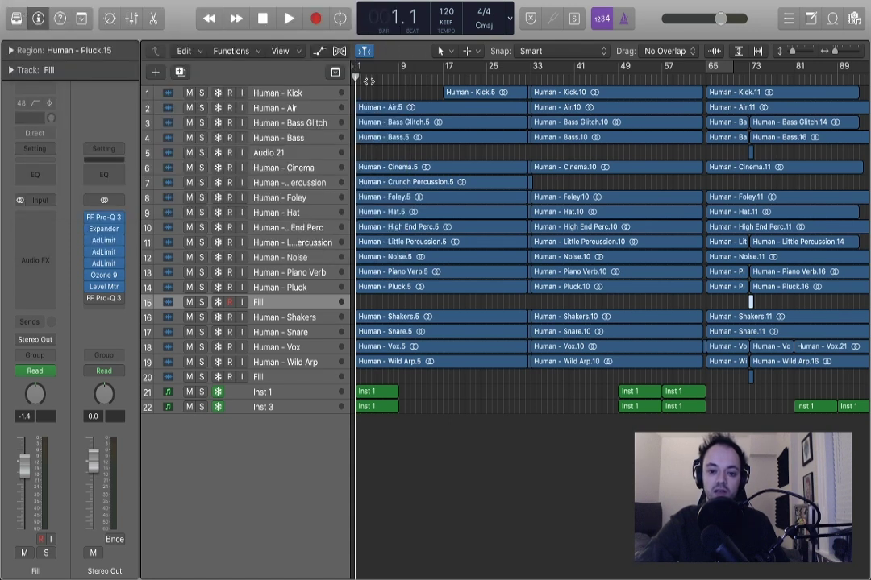
left_click(443, 74)
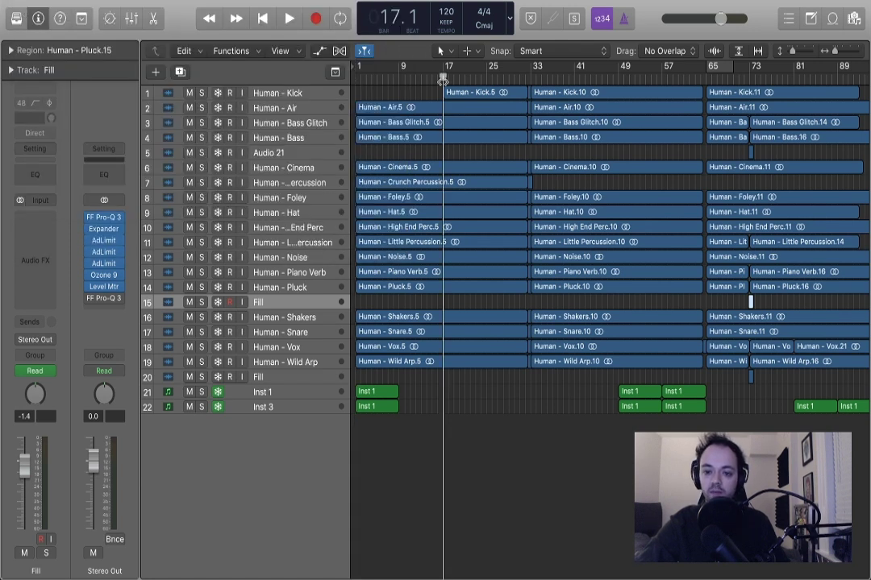
Step: Reopen the master Adaptive Limiter to review its 12 dB gain and 0 dB out ceiling
left_click(90, 240)
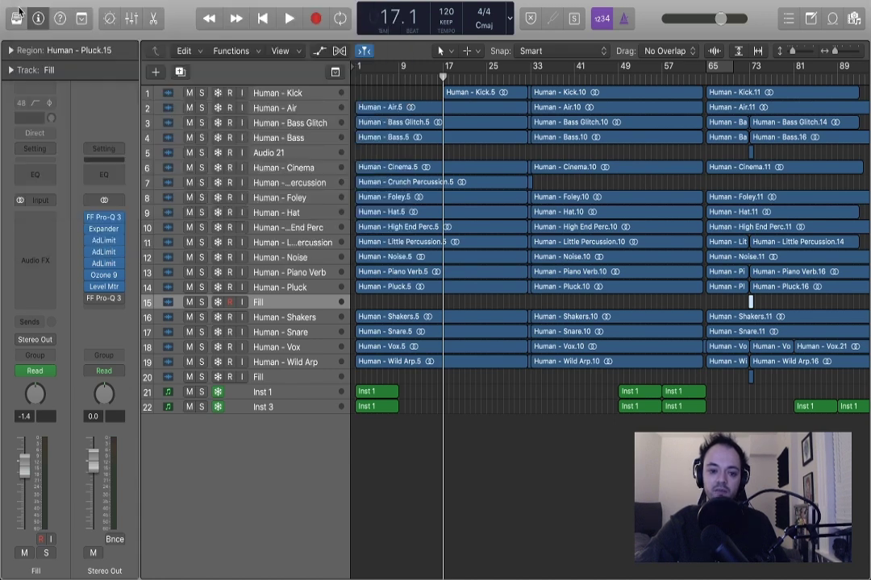
left_click(103, 264)
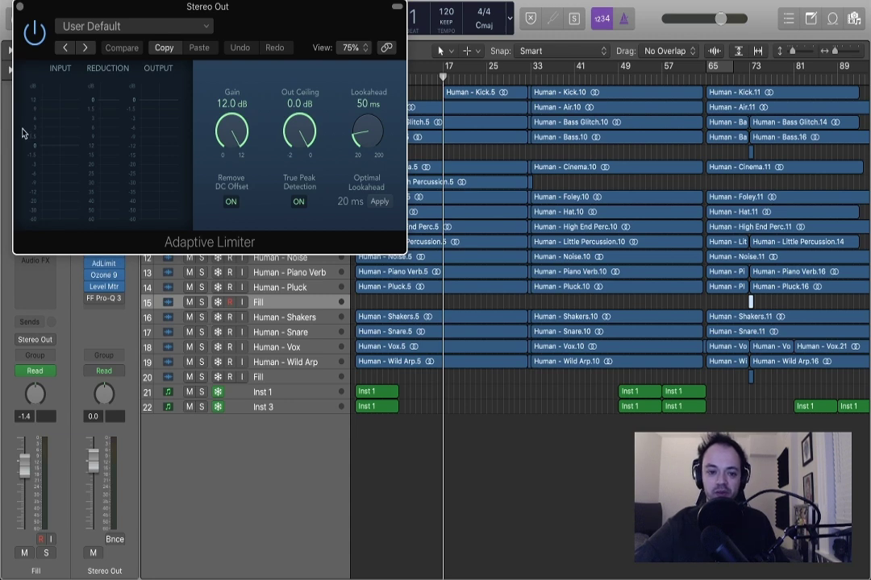
left_click(18, 6)
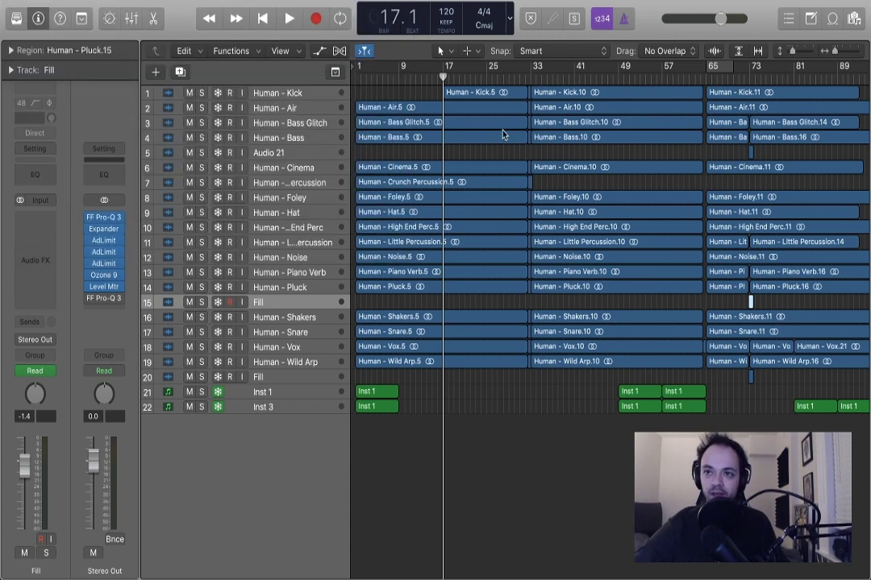
scroll(503, 135, "right", 10)
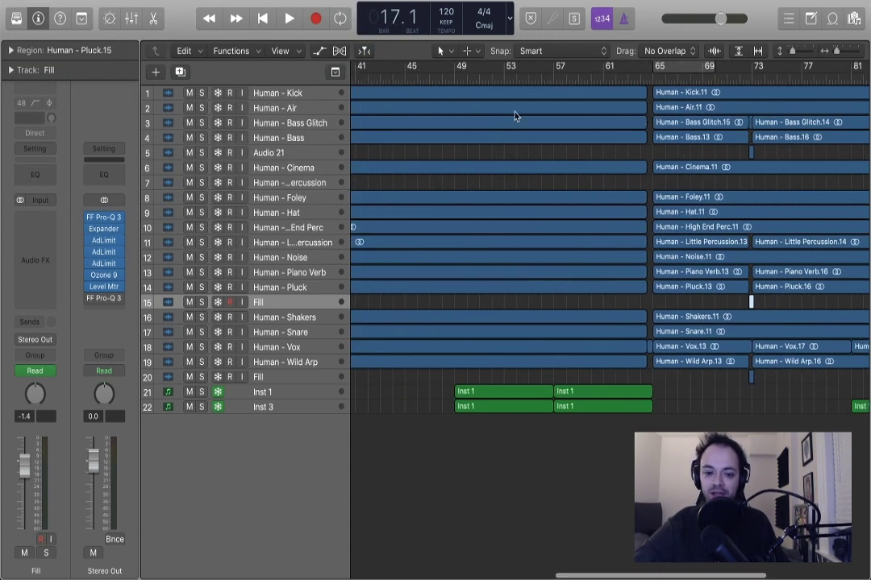
Step: Review Ozone 9's Maximizer (threshold -6.9 dB) and Equalizer curve on Stereo Out, then close it
left_click(108, 276)
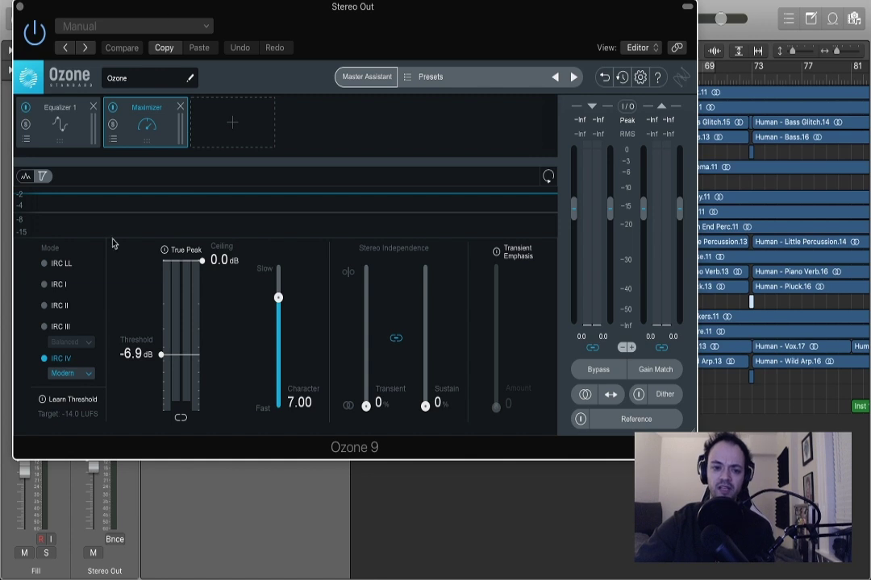
left_click(64, 127)
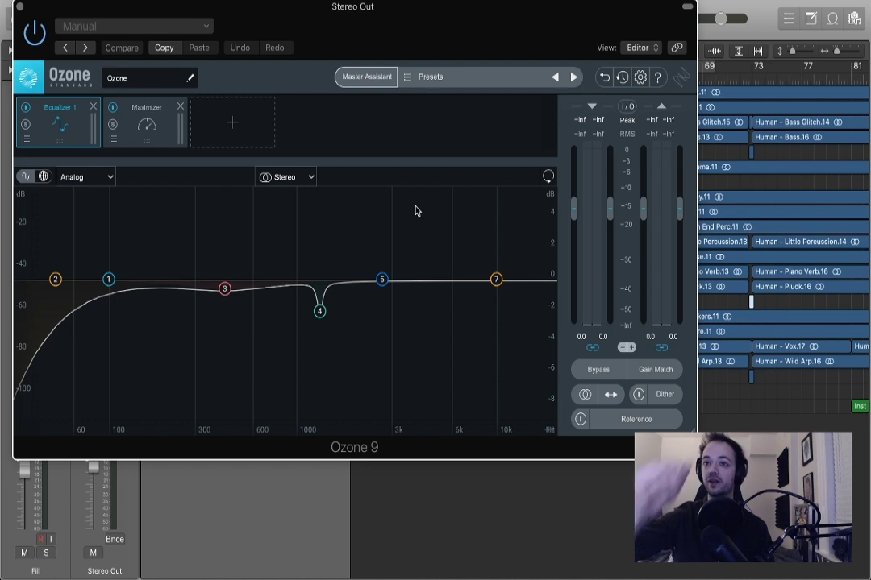
left_click(135, 115)
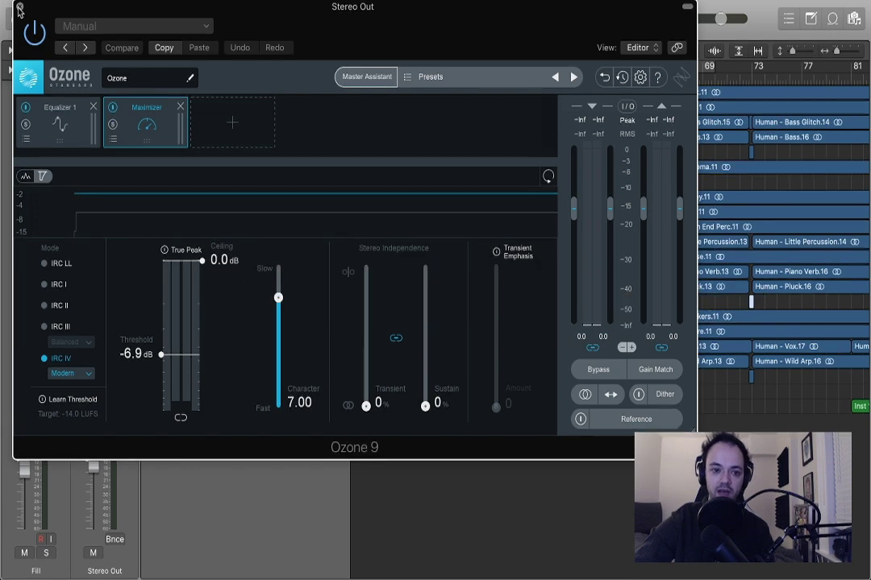
left_click(20, 7)
Step: Position the playhead around bar 61 and open the Stereo Out Level Meter
left_click(579, 78)
scroll(579, 78, "down", 5)
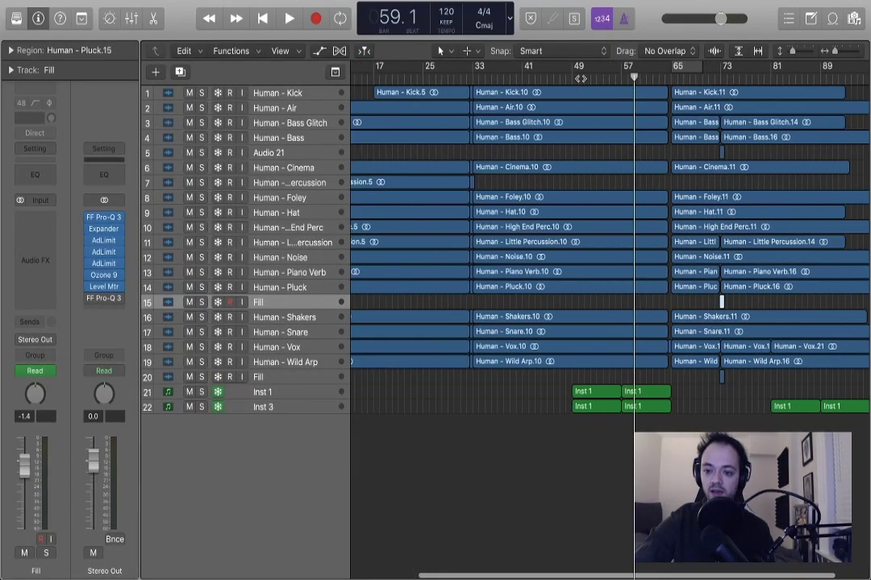
left_click(607, 74)
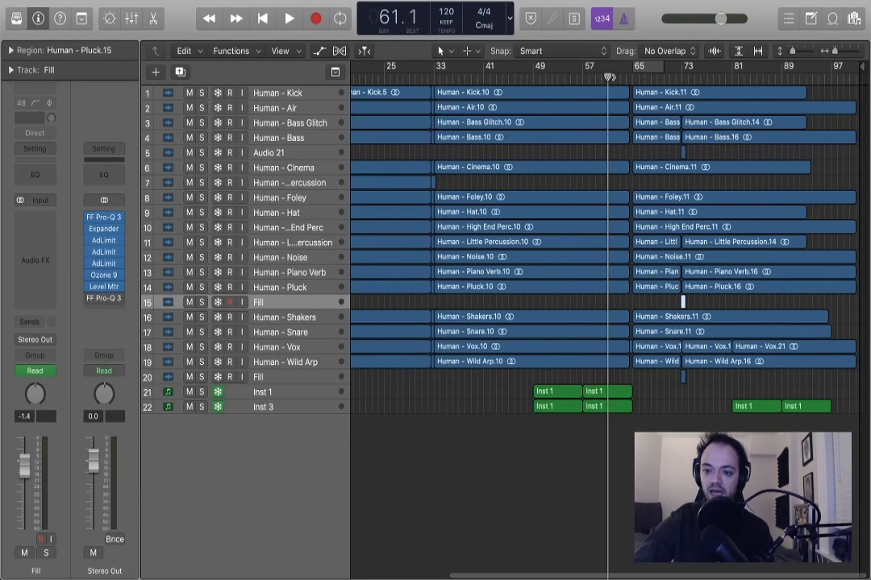
left_click(112, 300)
left_click(121, 250)
left_click(105, 287)
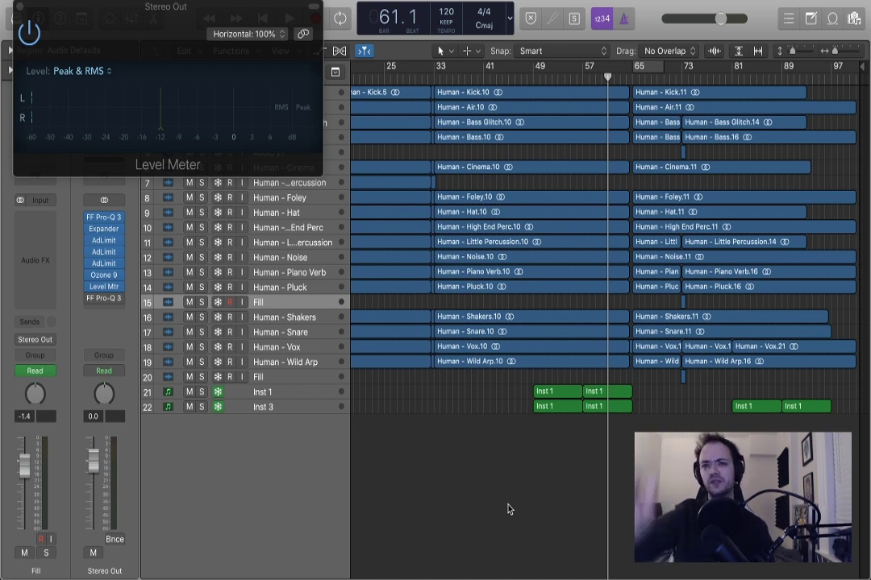
Step: Play bars 61 to 68 while watching the master level, then close the meter
key("space")
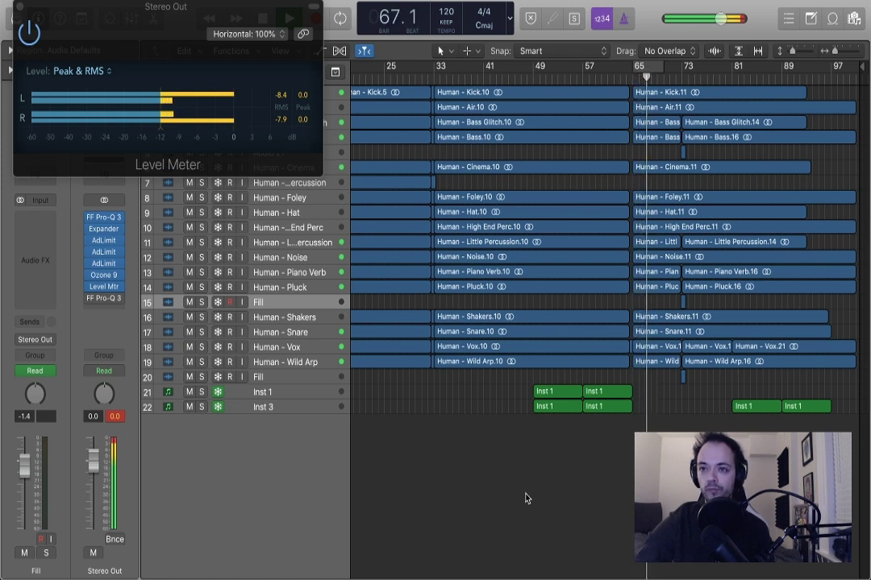
key("space")
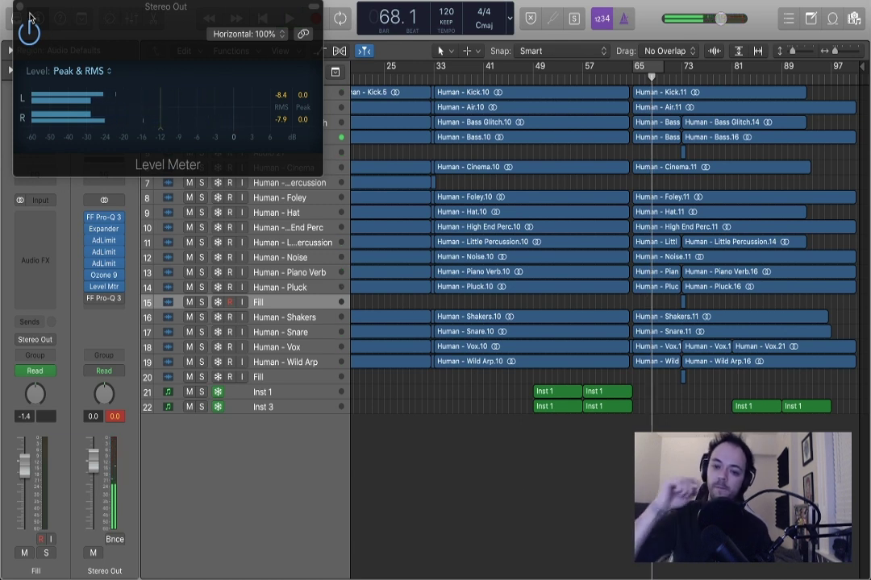
left_click(21, 12)
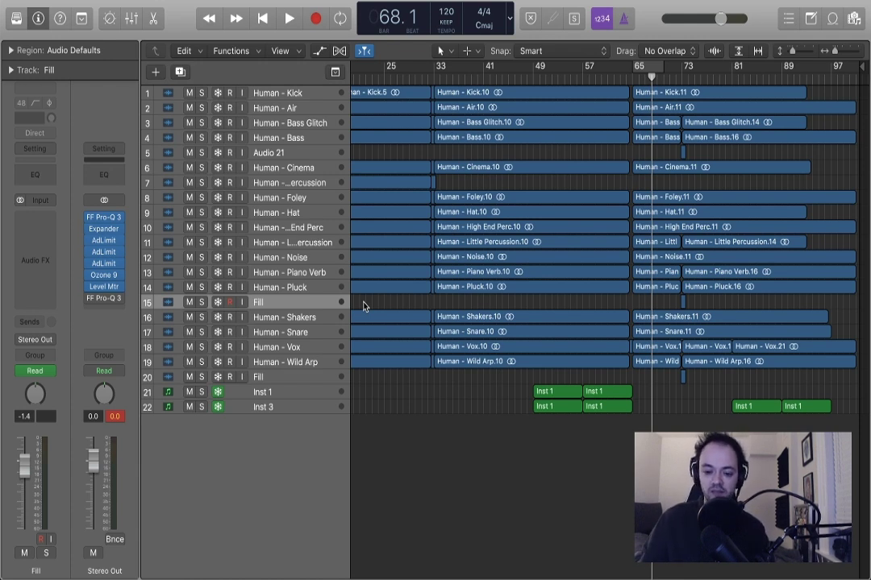
Step: Put the playhead at bar 49 and set a cycle loop from bar 49 to 65
key("z")
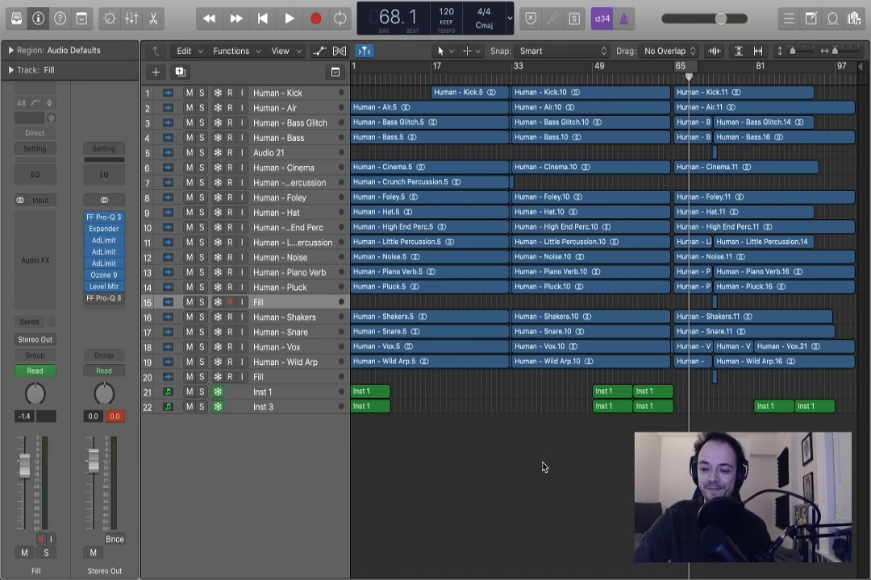
key("z")
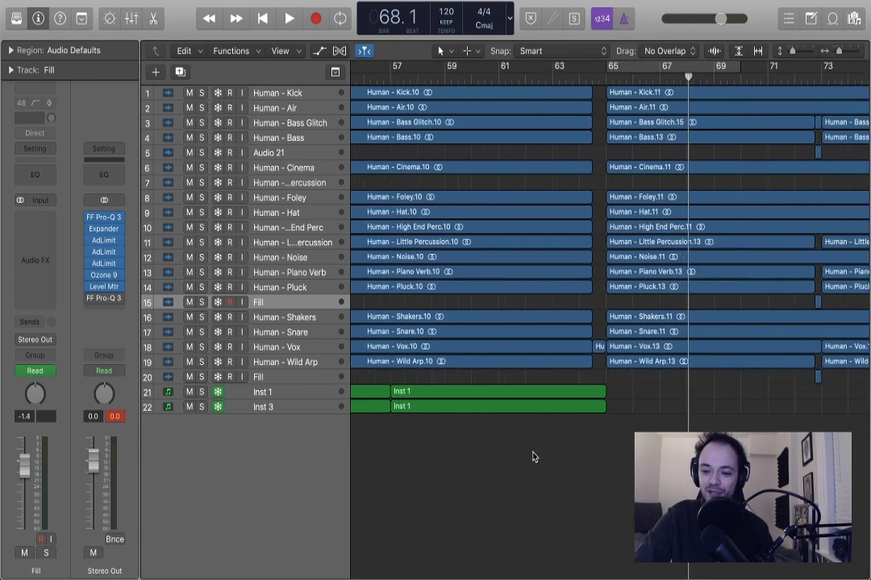
key("super+Left")
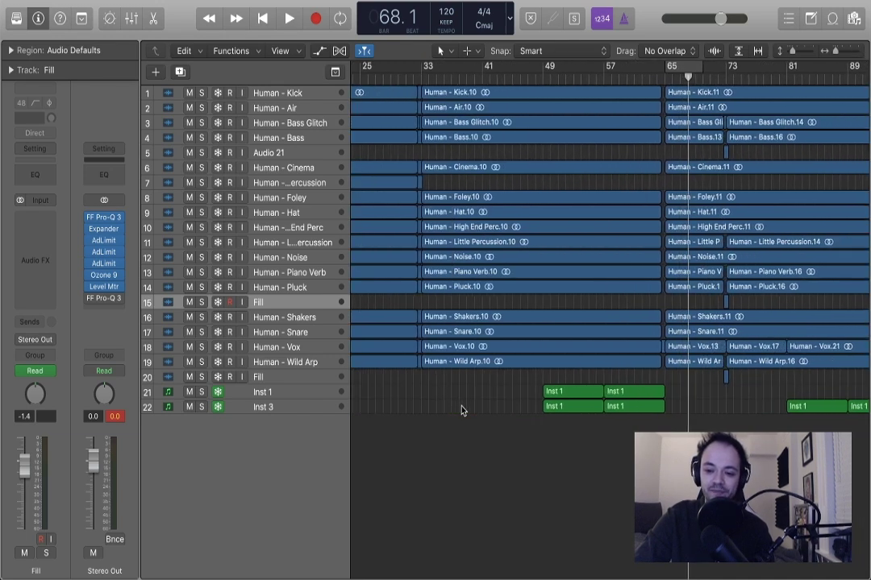
left_click(543, 75)
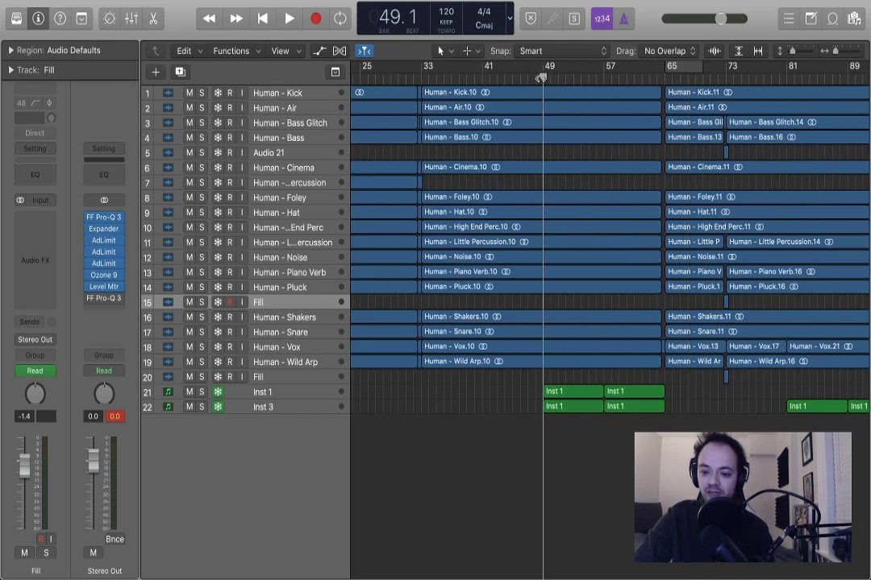
left_click_drag(543, 74, 664, 81)
Step: Solo Inst 1, unsolo Inst 3, and select the Inst 1 track
left_click(201, 393)
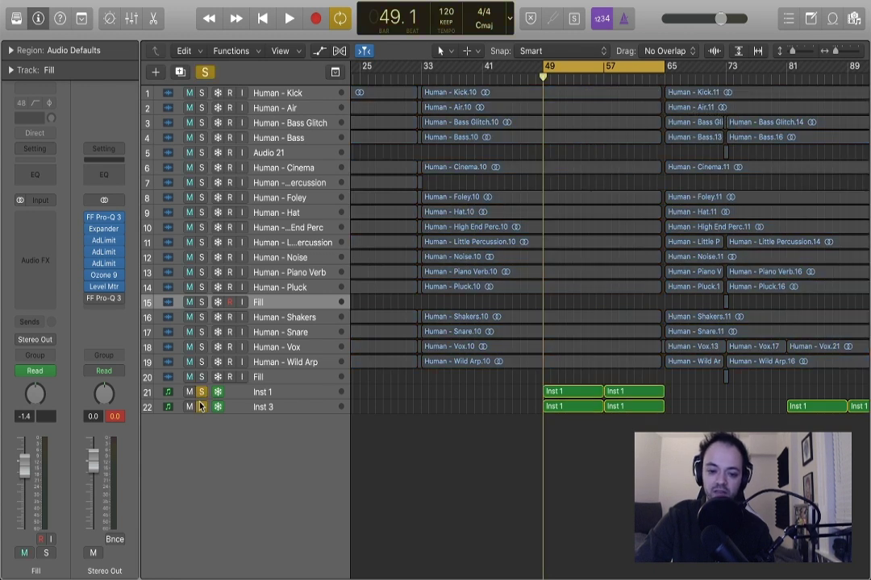
left_click(201, 407)
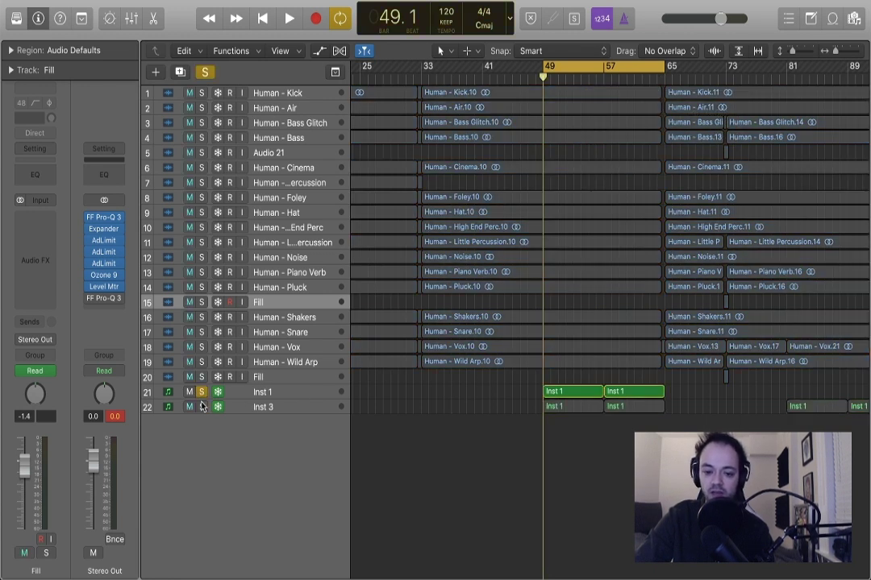
left_click(252, 409)
left_click(259, 392)
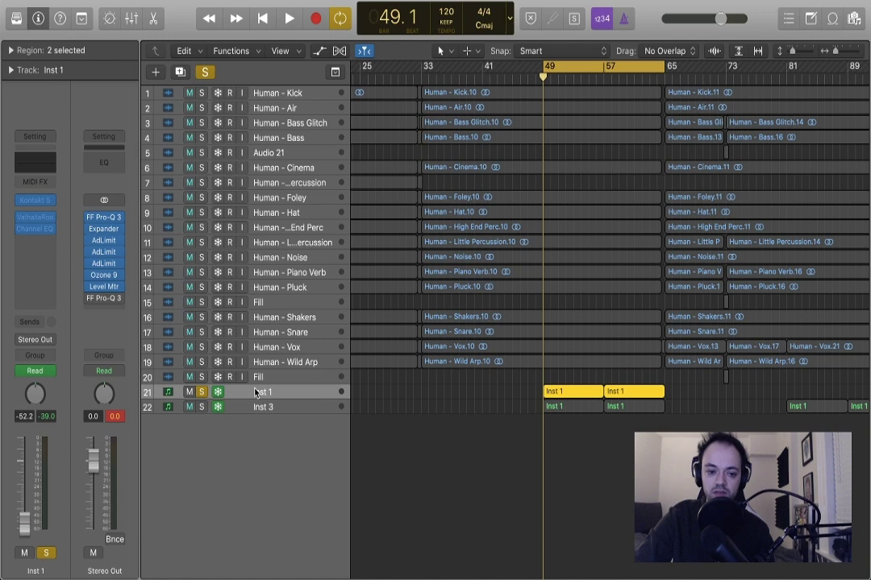
Step: Check Inst 1's Kontakt piano The Giant, then narrow the loop to bars 57–65
left_click(35, 202)
left_click(513, 239)
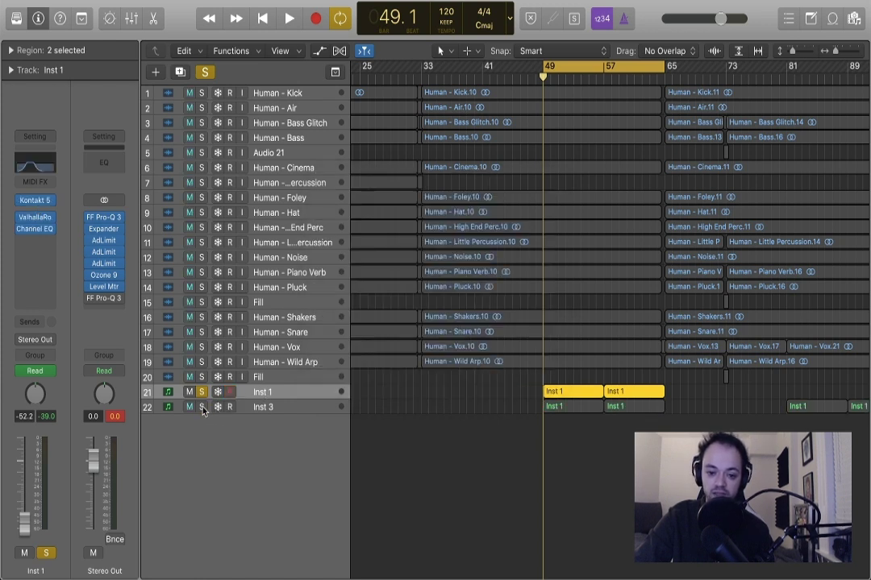
left_click(35, 201)
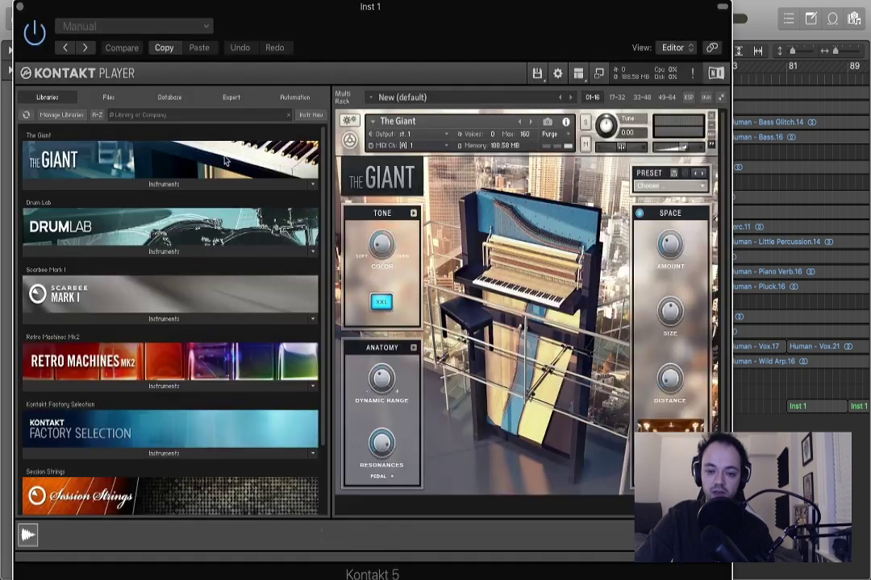
left_click(18, 7)
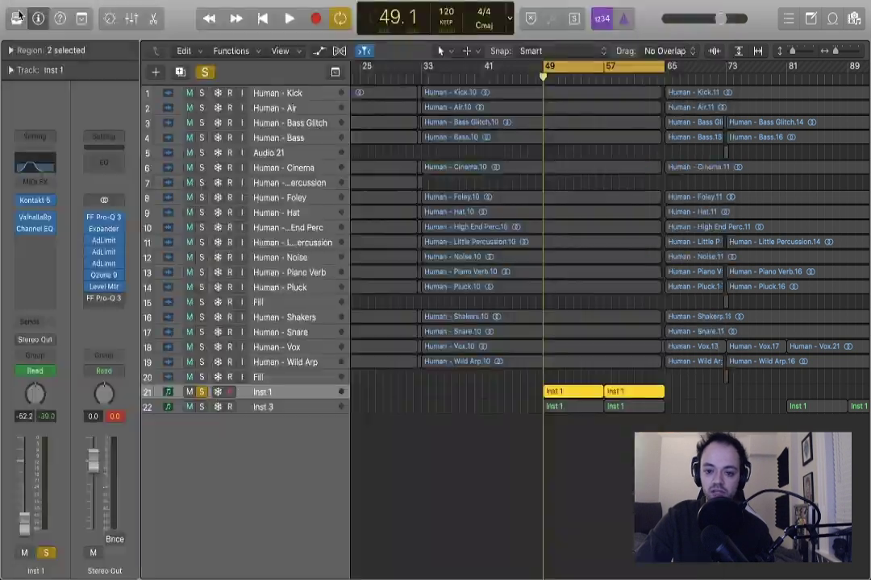
left_click_drag(544, 66, 600, 94)
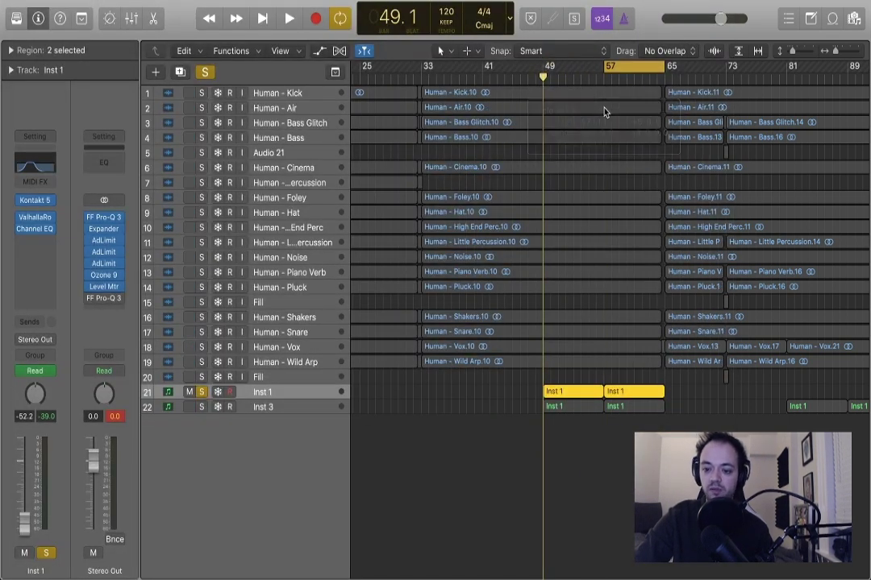
left_click_drag(576, 378, 632, 390)
Step: Open the Inst 1 piano in the Piano Roll, move a note, extend the cycle to bar 49, and audition it
double_click(632, 389)
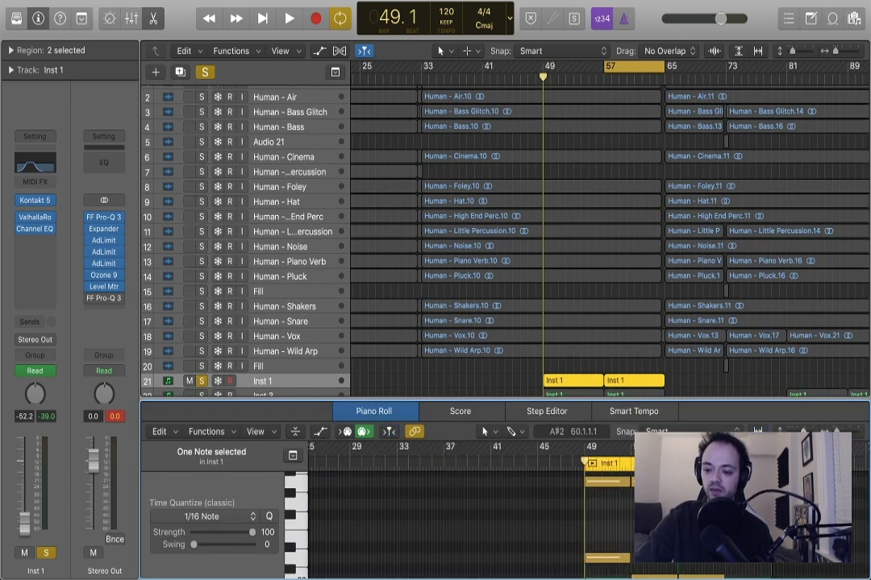
left_click_drag(613, 556, 577, 133)
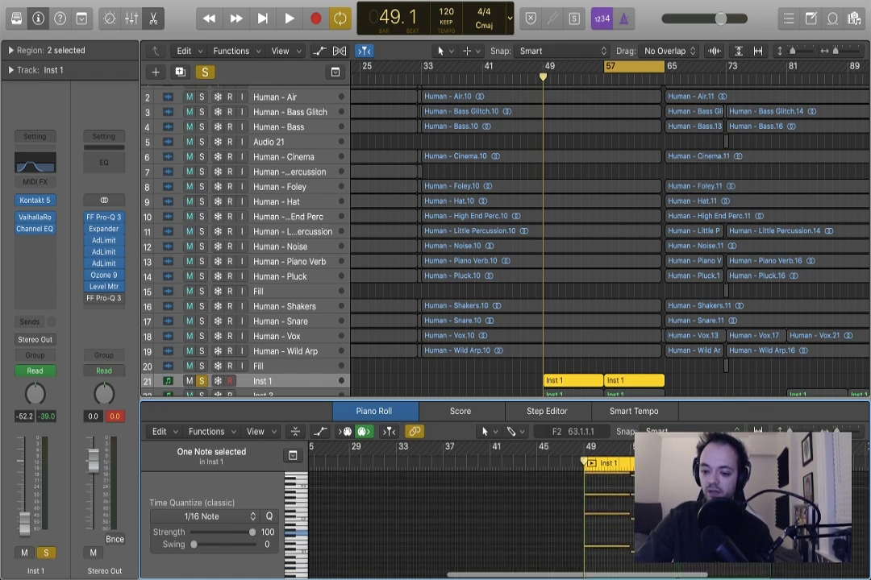
left_click_drag(604, 66, 549, 65)
key("space")
scroll(551, 198, "down", 4)
scroll(674, 320, "up", 1)
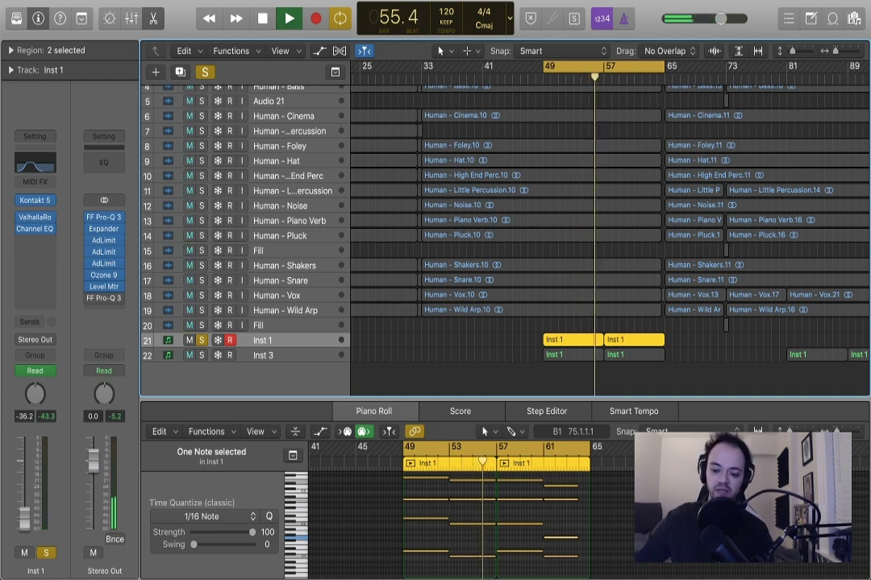
key("space")
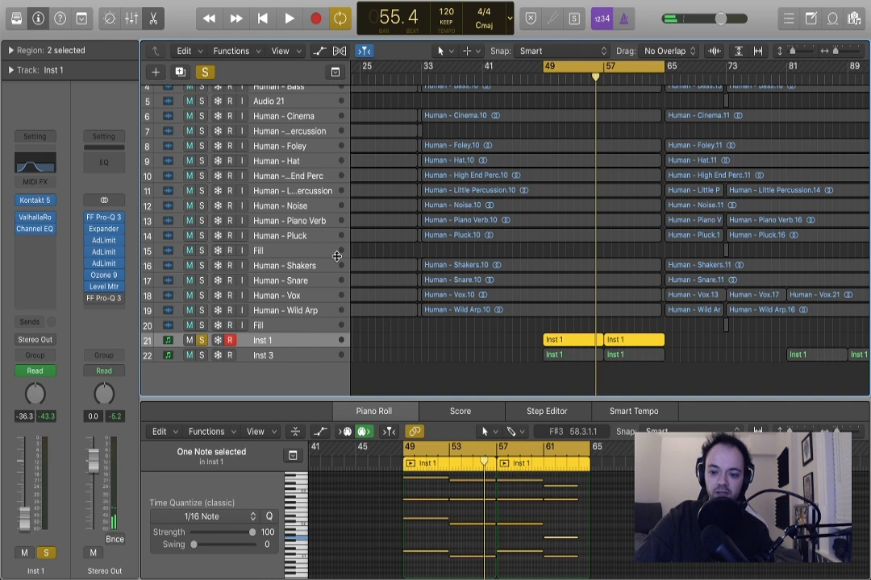
Step: Select Inst 3, inspect its LABS Soft Piano instrument, then play and stop the looped bars 49–55
left_click(274, 360, "shift")
left_click(275, 361)
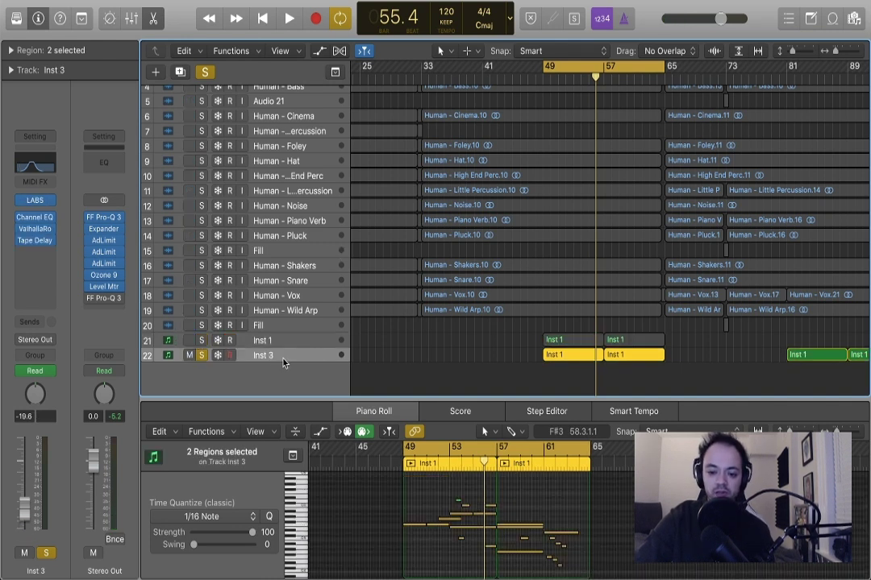
left_click(37, 201)
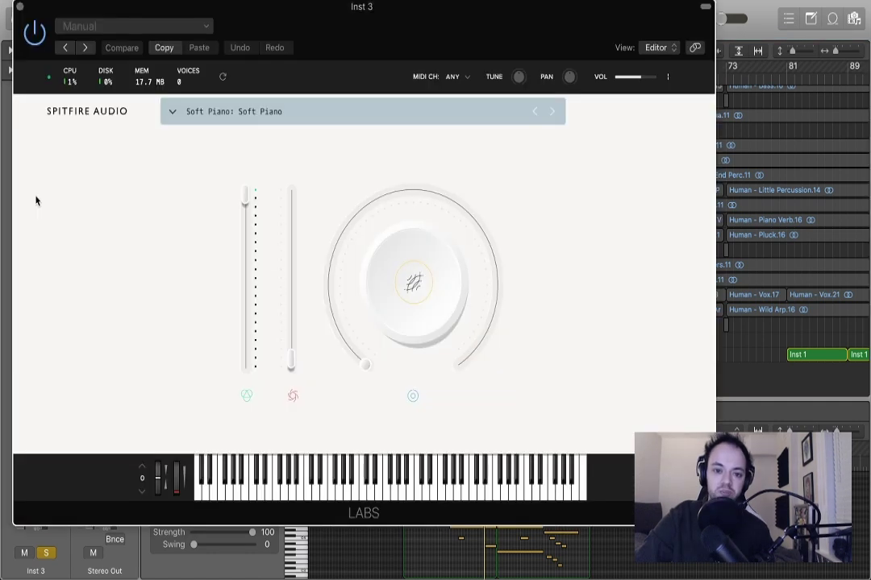
left_click(32, 12)
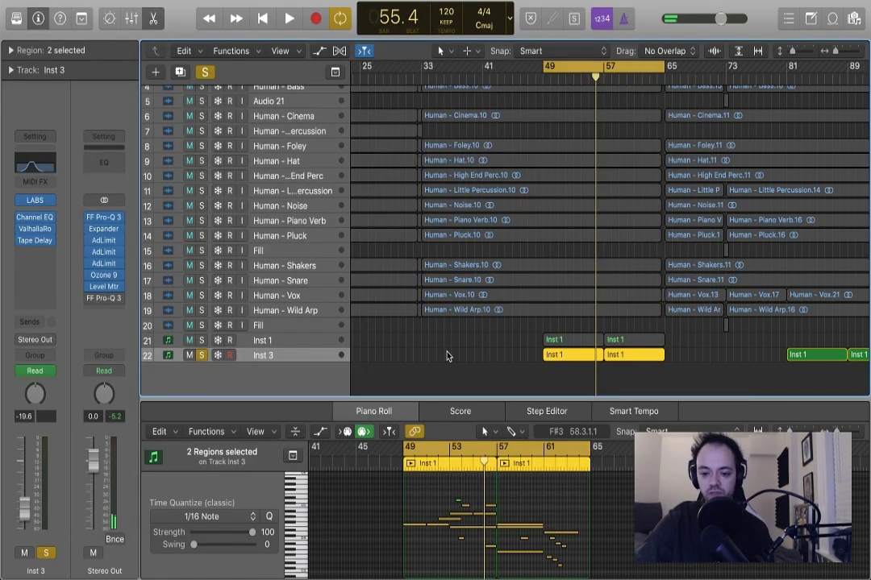
key("space")
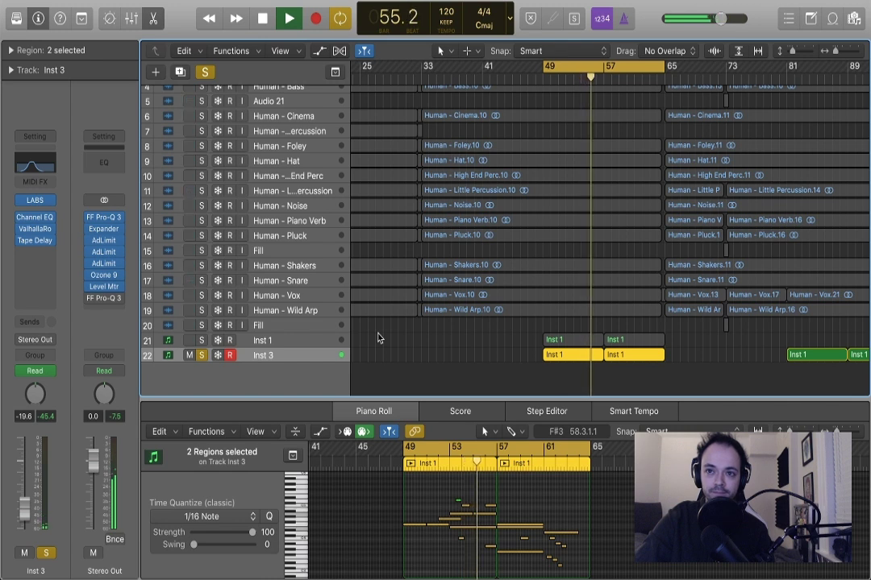
key("space")
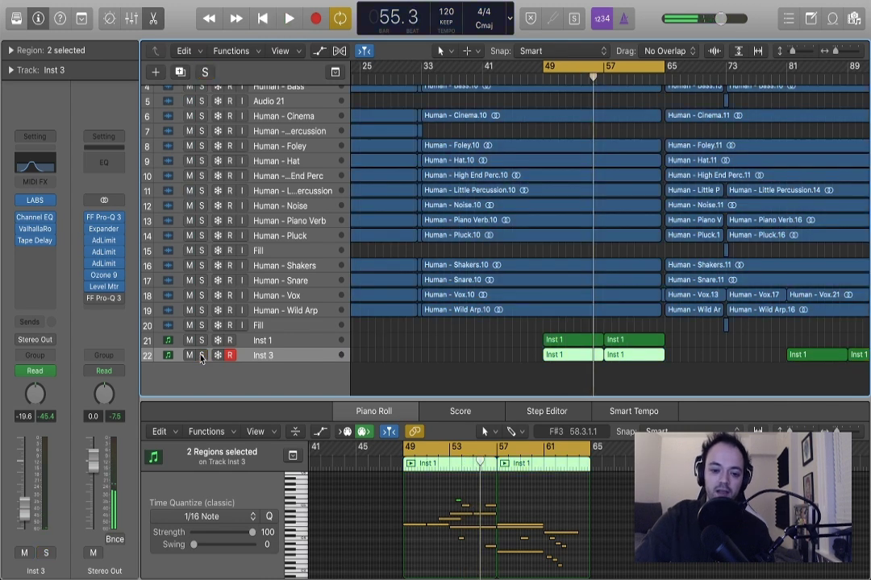
Step: Toggle Inst 3's mute off again, solo Inst 1 and Inst 3, and add Human - Foley to the solo
left_click(190, 355)
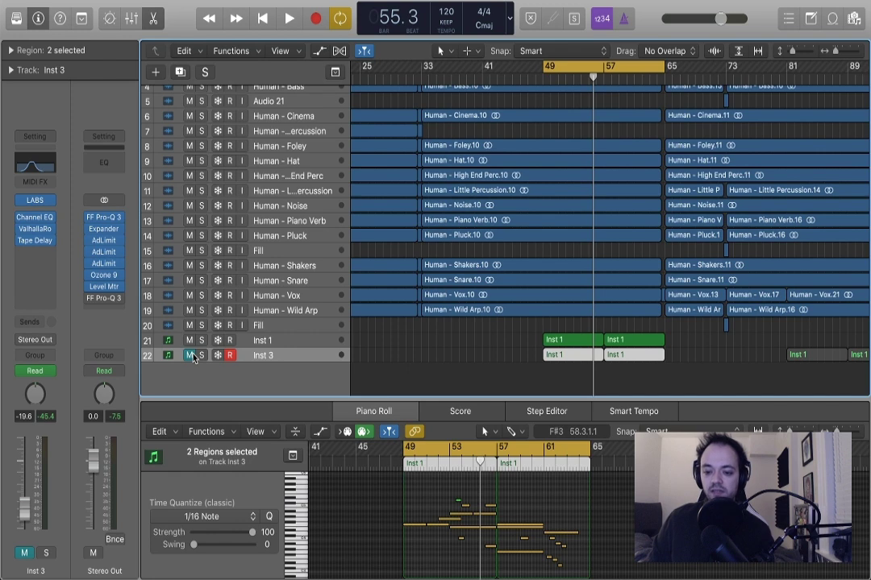
left_click(190, 355)
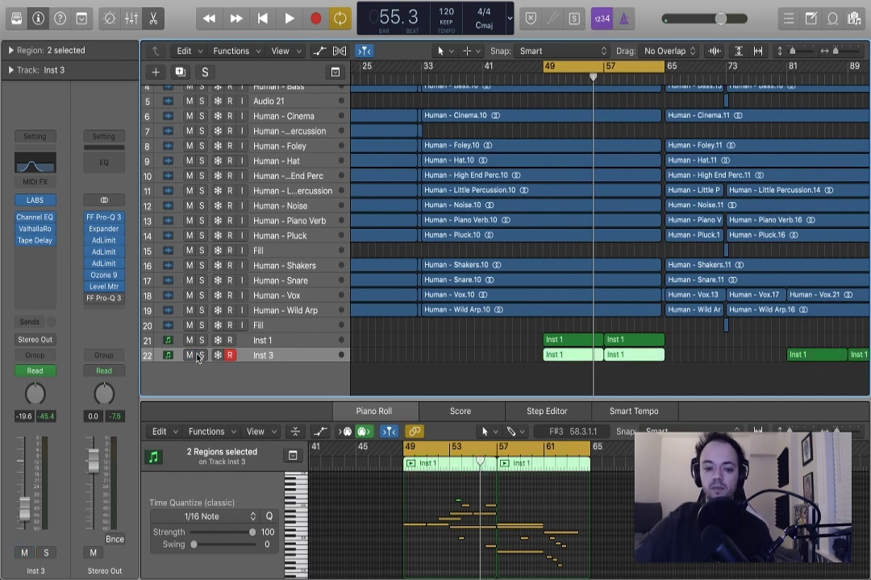
key("ctrl+s")
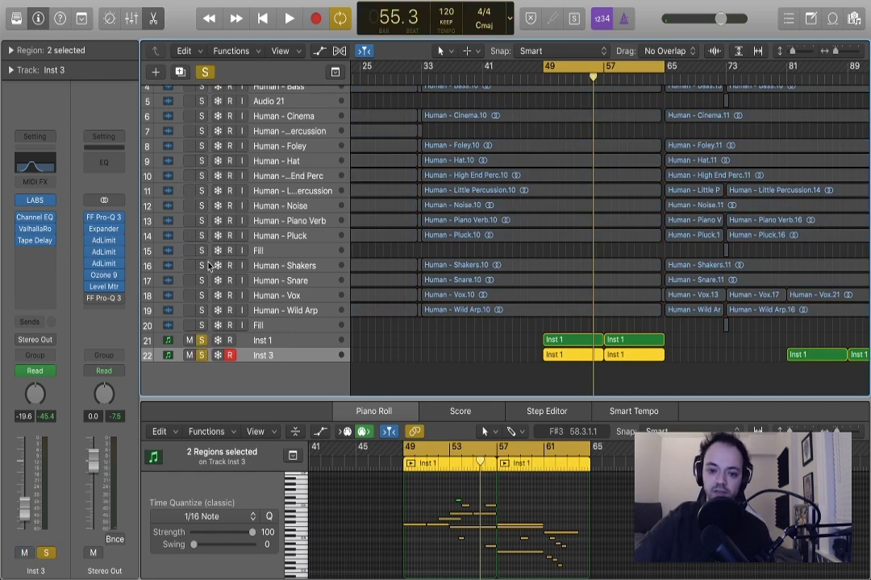
scroll(206, 242, "up", 2)
left_click(202, 167)
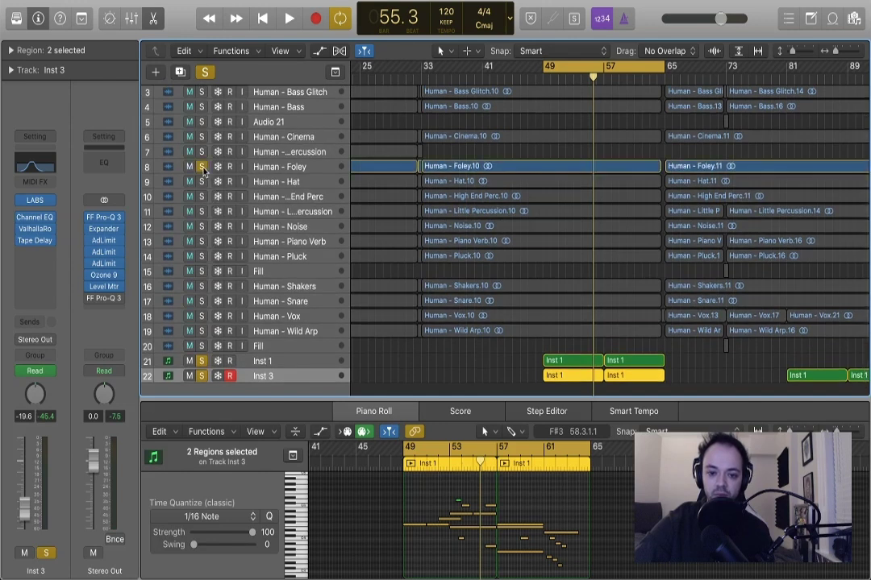
Step: Play the three soloed tracks together past bar 65, then stop playback
key("space")
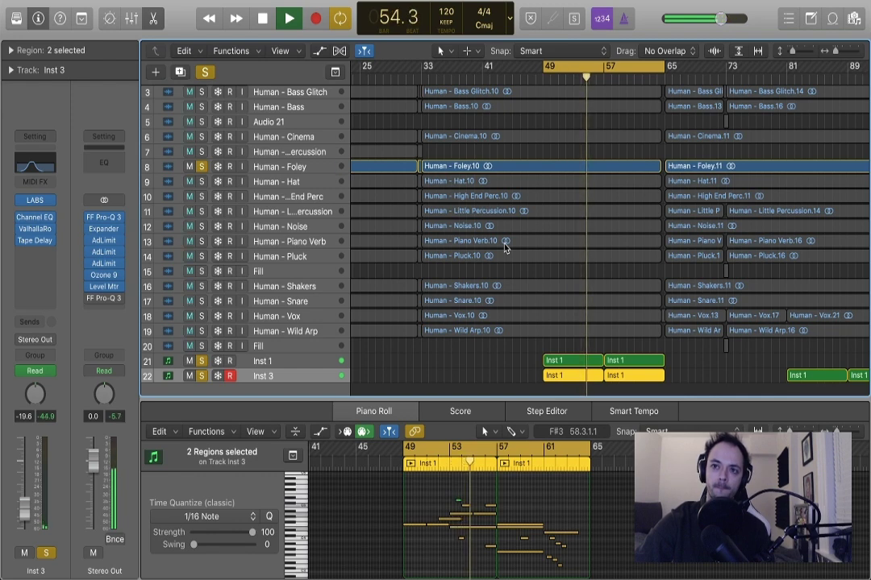
scroll(508, 270, "right", 1)
scroll(509, 270, "down", 1)
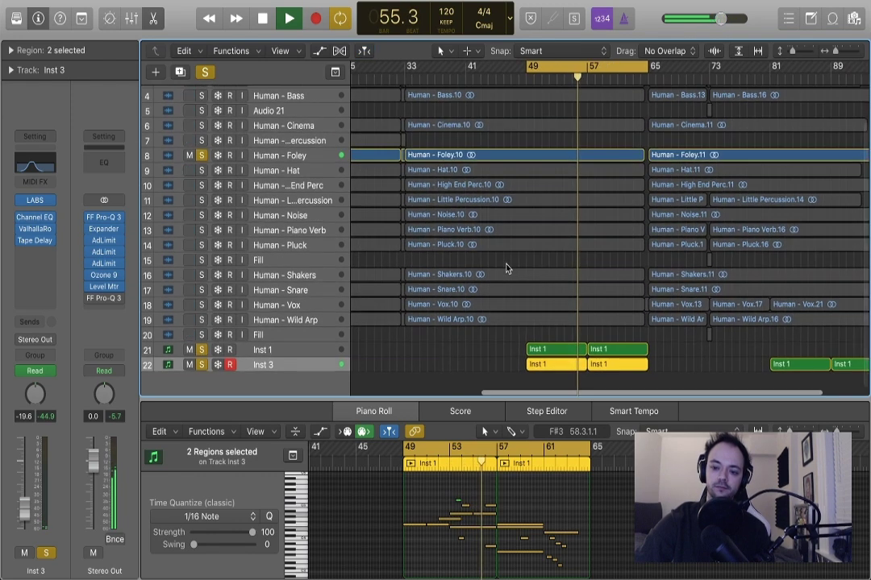
scroll(507, 268, "right", 1)
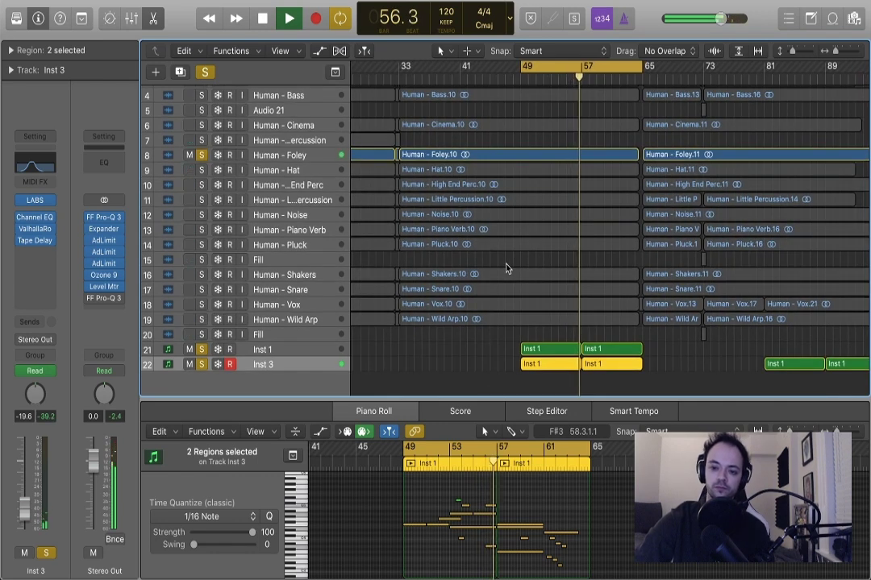
scroll(600, 100, "right", 2)
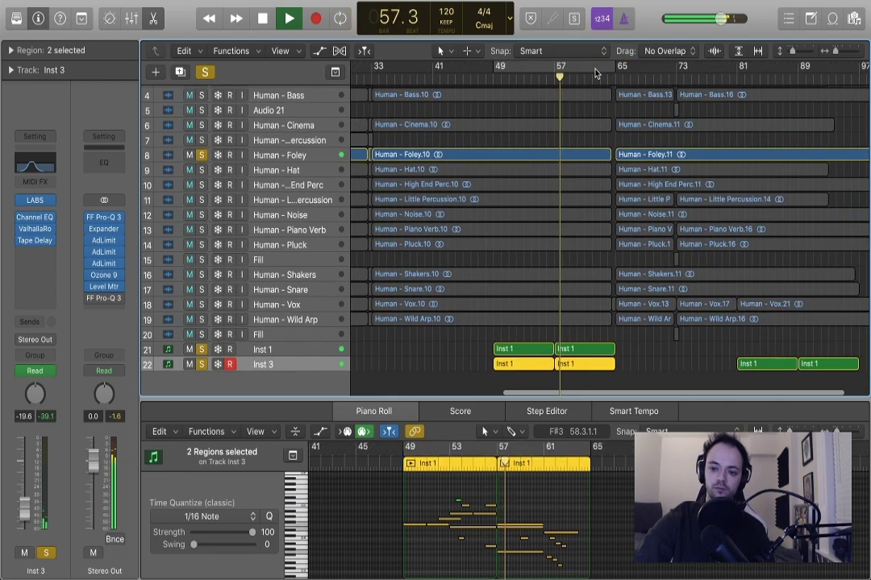
scroll(613, 154, "right", 1)
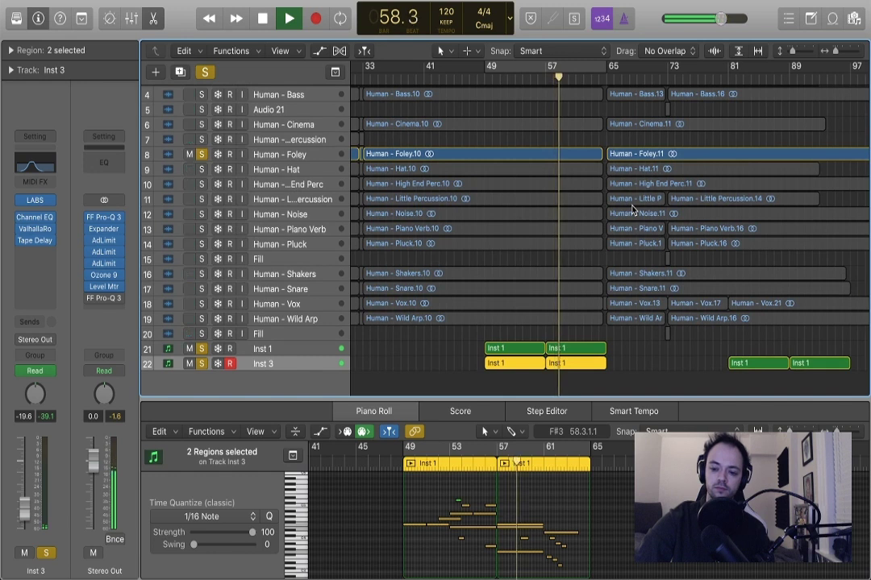
left_click(643, 355)
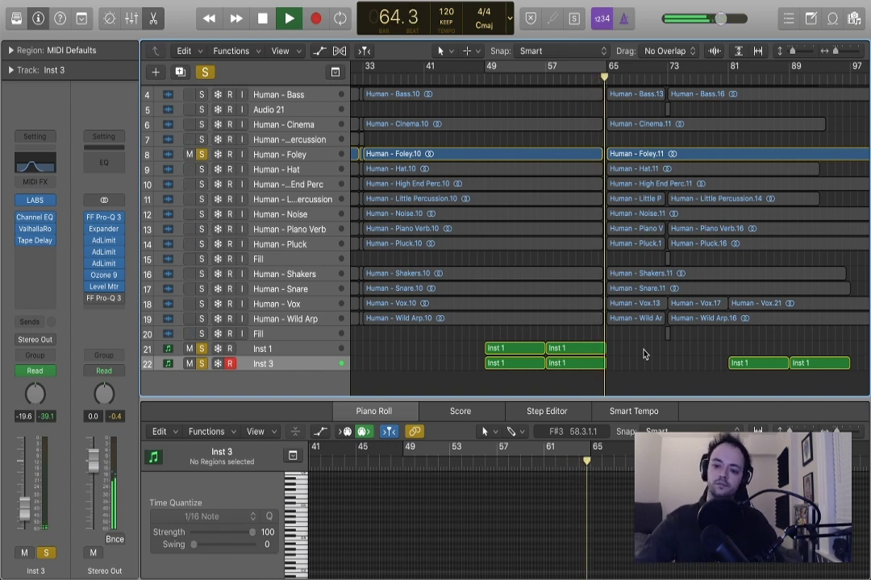
key("space")
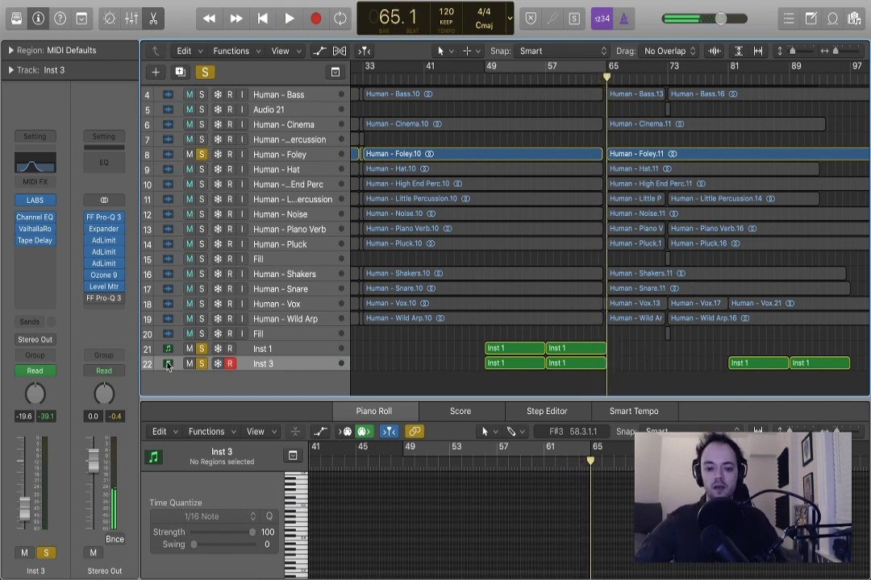
Step: Turn off solo on Inst 1 and Inst 3
key("s")
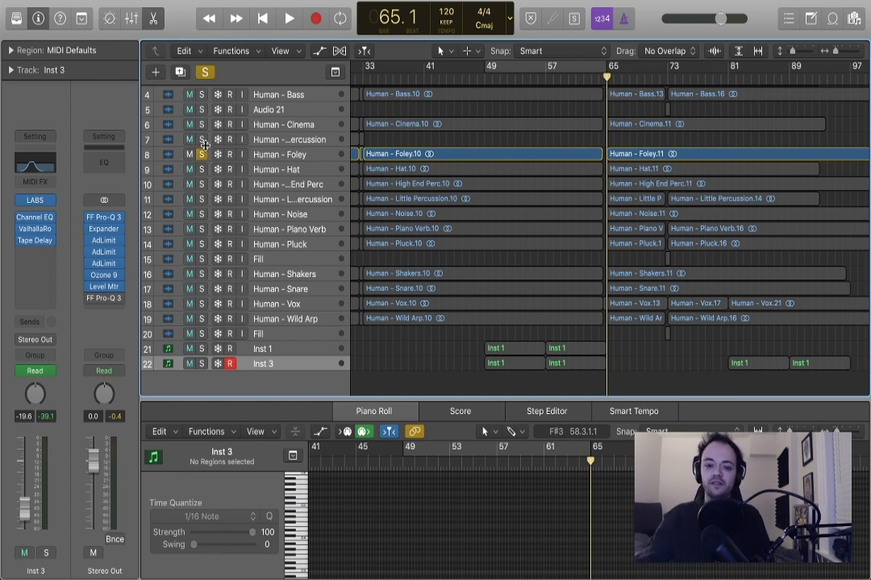
left_click(203, 156)
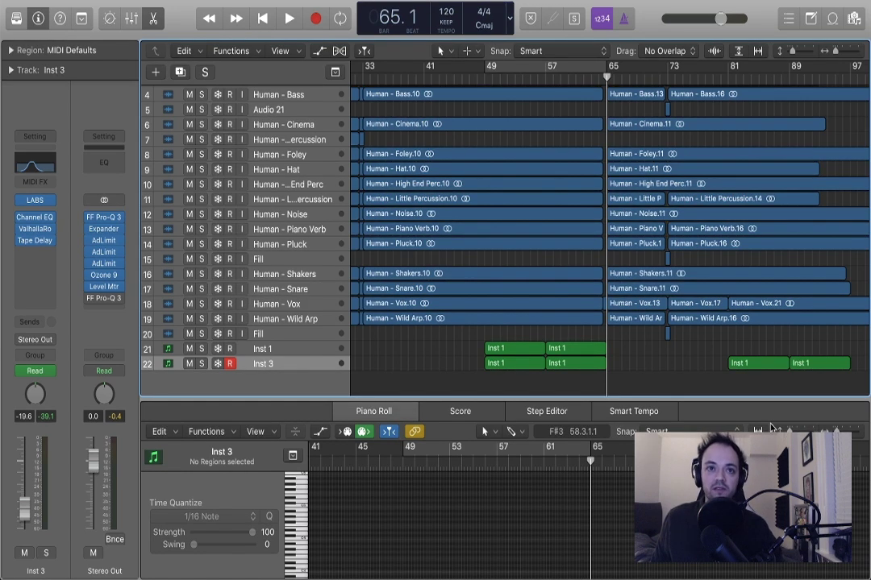
Step: Move the track selection upward to the Human - Vox stem
key("Up")
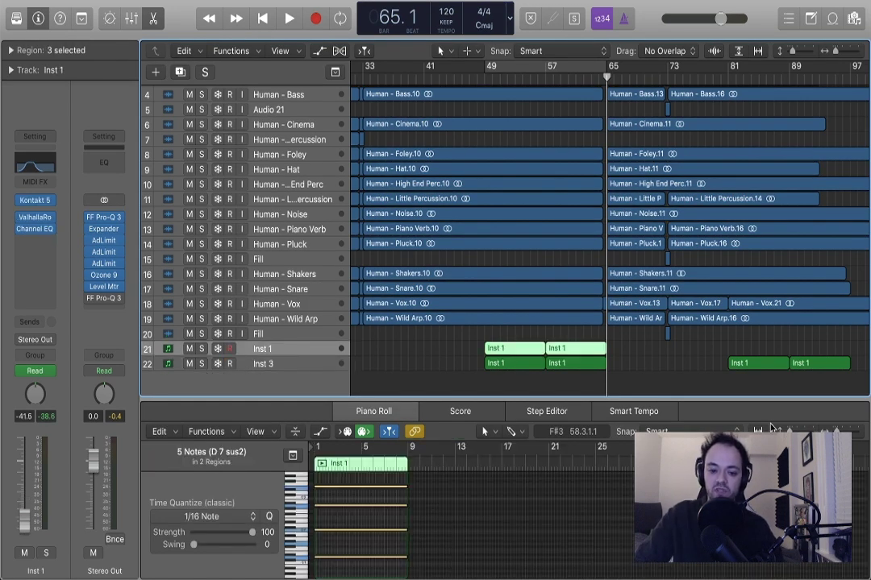
key("Up")
key("Up")
key("Up")
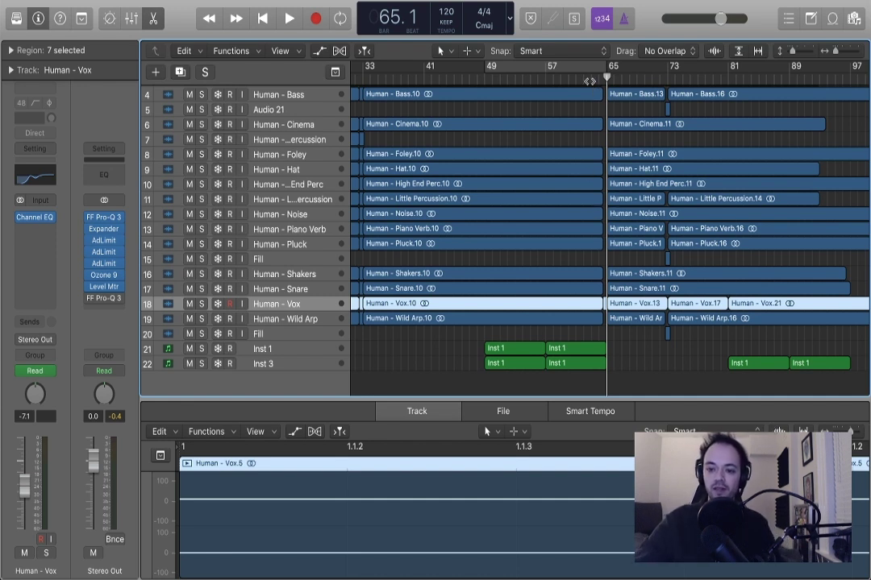
Step: Place the playhead at bar 57 and start playback of the arrangement
left_click(553, 78)
left_click_drag(551, 79, 546, 80)
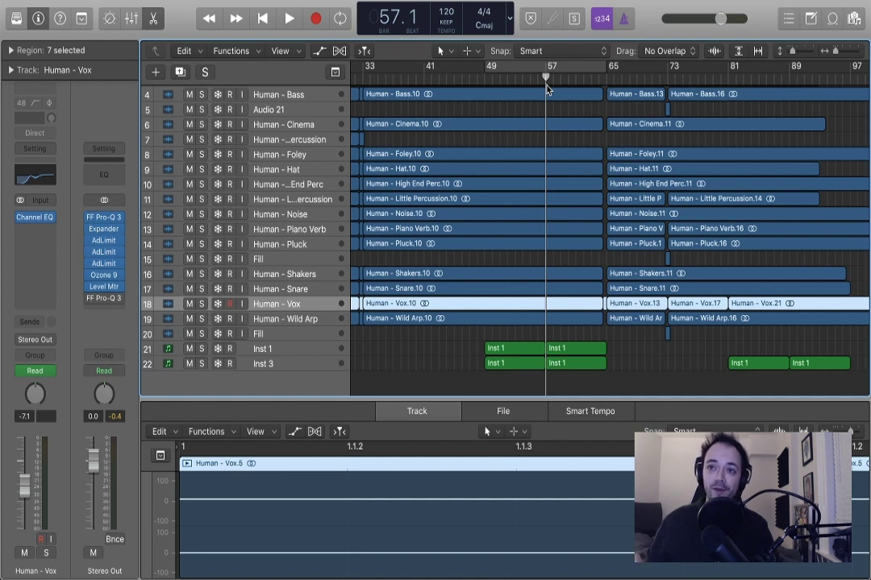
key("space")
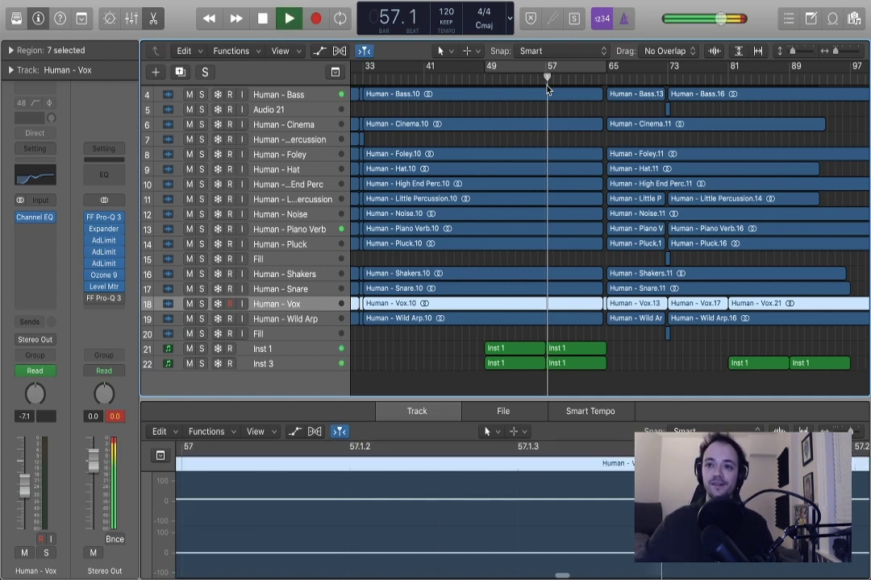